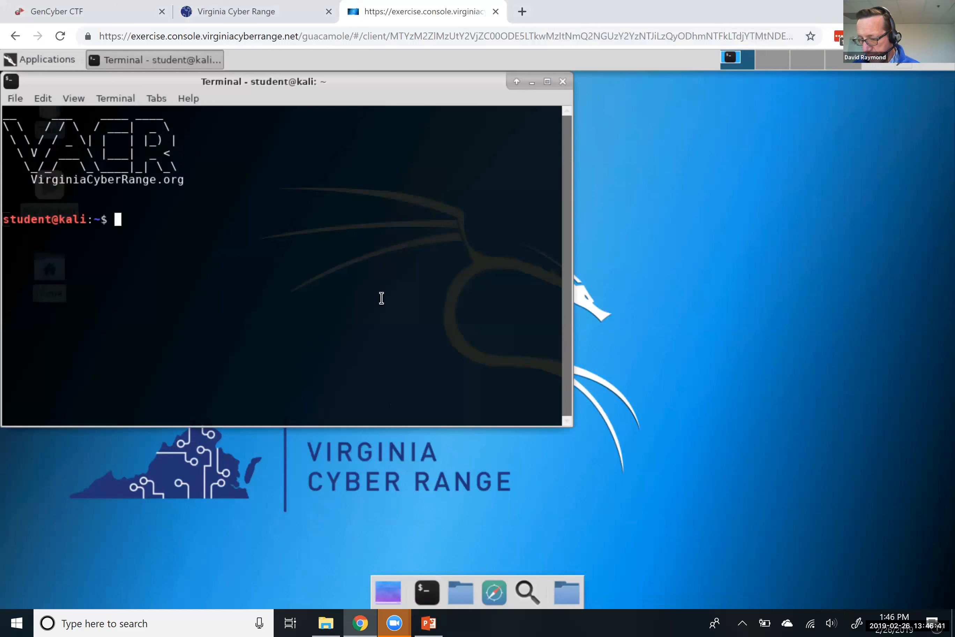
# Launch Wireshark as superuser with 'sudo wireshark&' and dismiss the Lua error
pyautogui.write('sudo wire')
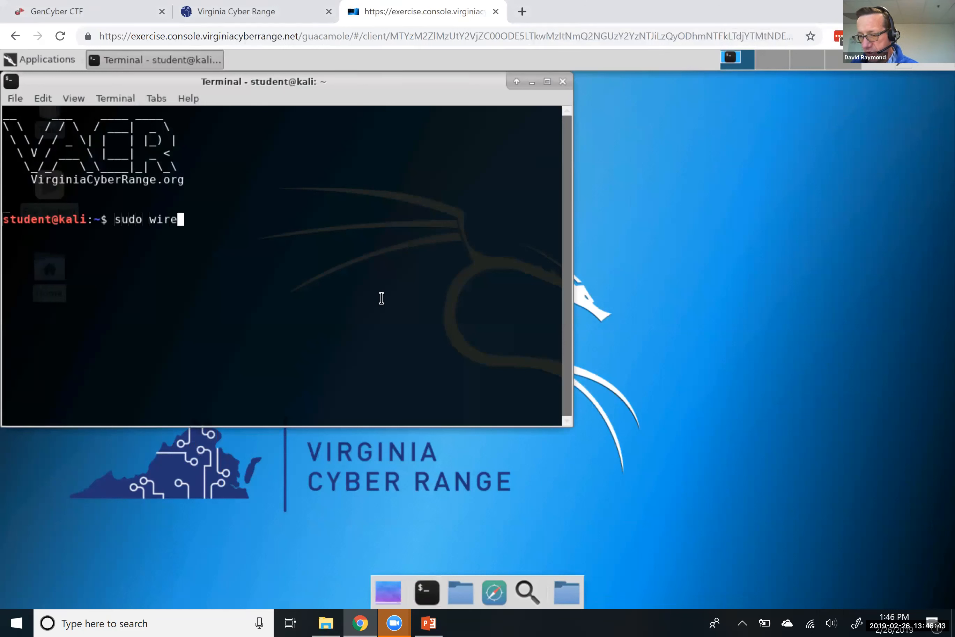
pyautogui.write('shark&')
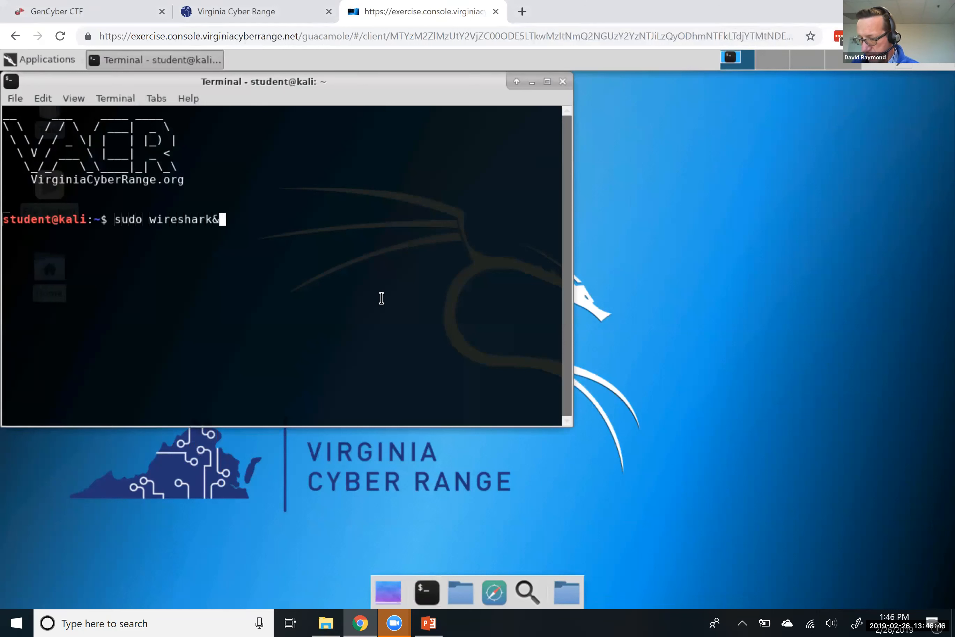
pyautogui.press('Return')
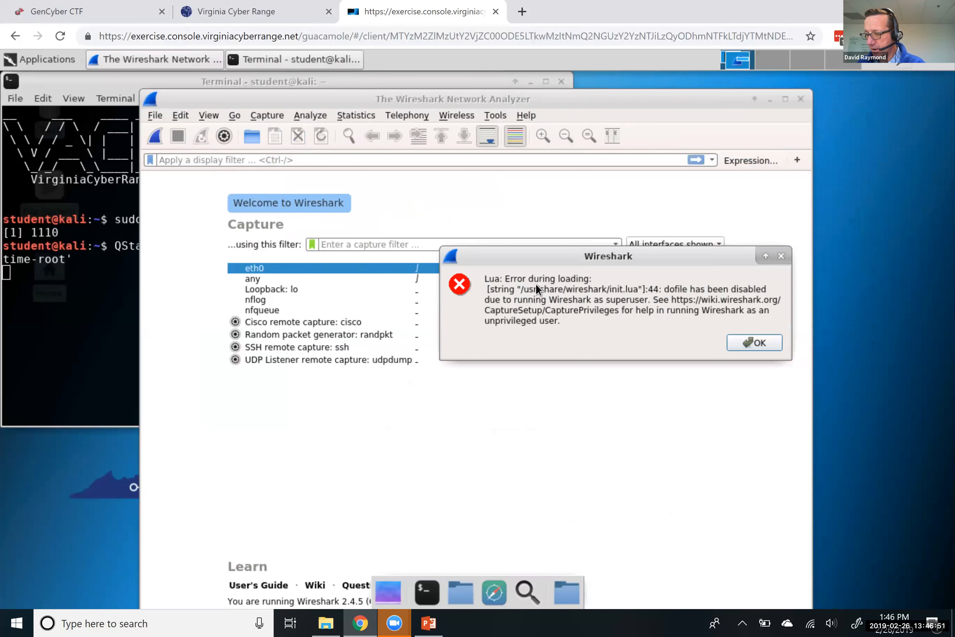
pyautogui.click(753, 343)
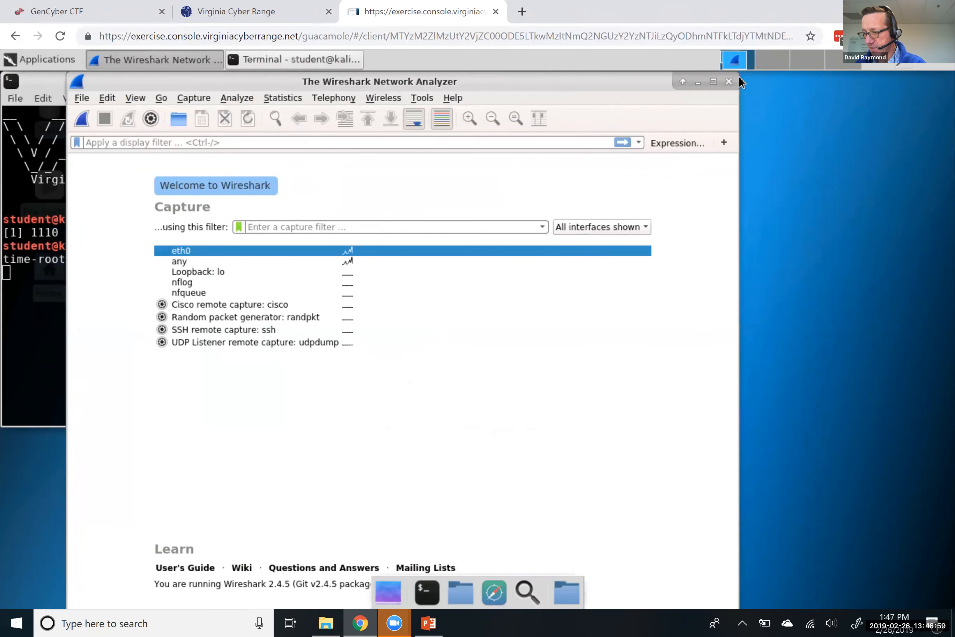
# Reposition the Wireshark window, start a live capture on eth0, and open Firefox
pyautogui.moveTo(739, 73); pyautogui.dragTo(738, 85)
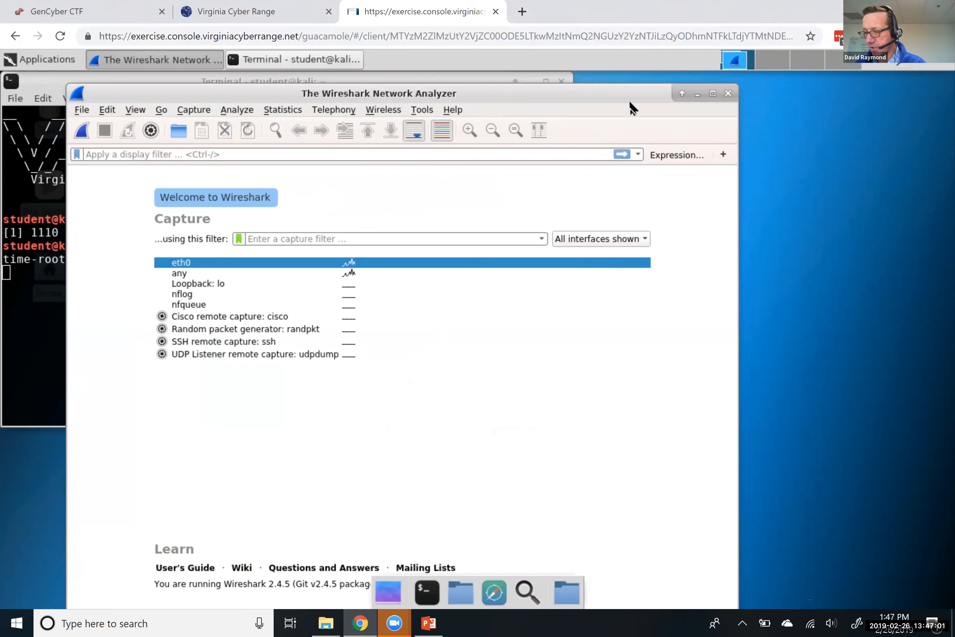
pyautogui.moveTo(576, 81); pyautogui.dragTo(577, 83)
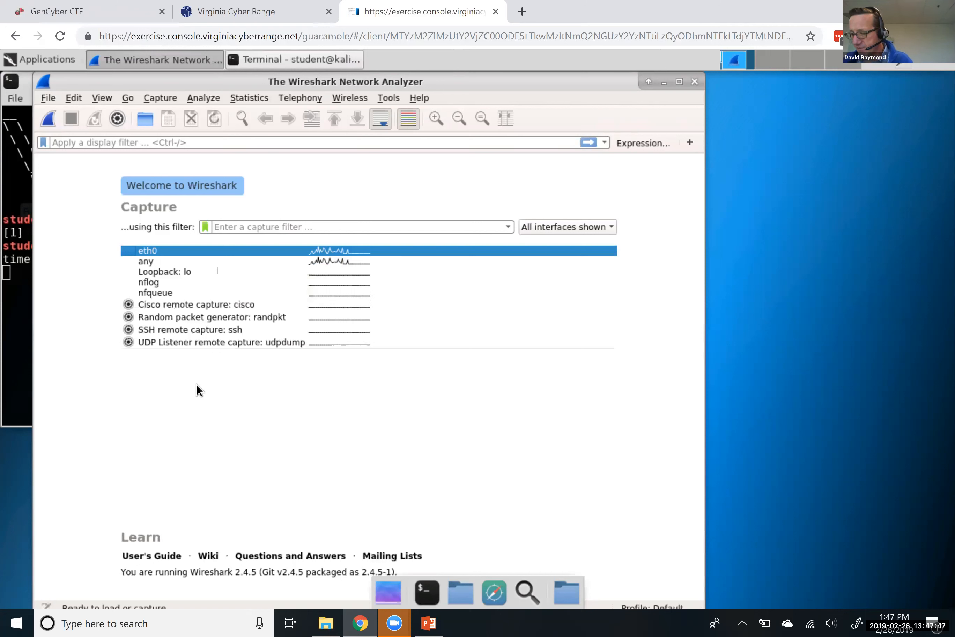
pyautogui.click(46, 119)
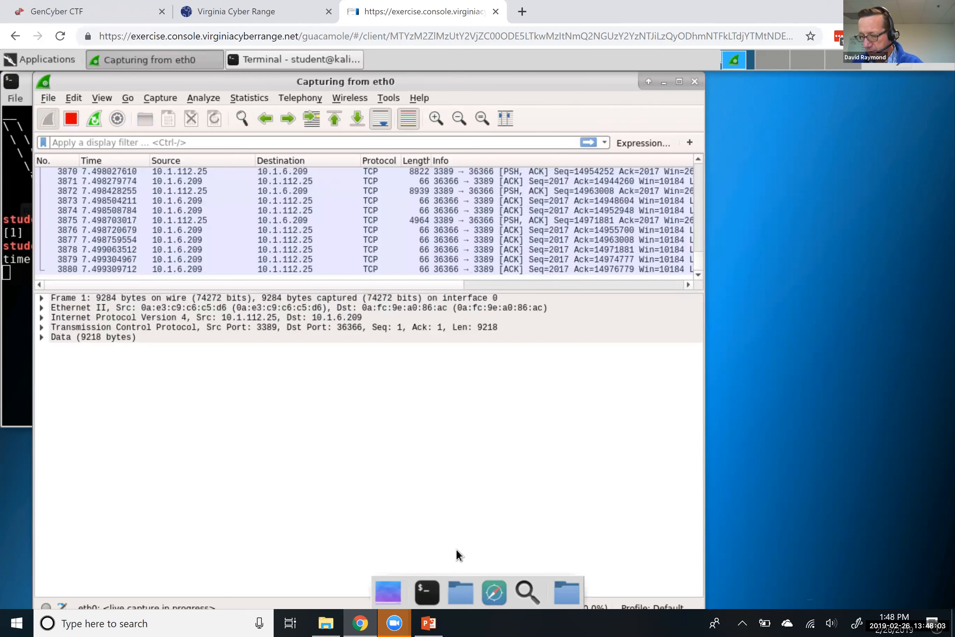
pyautogui.click(493, 593)
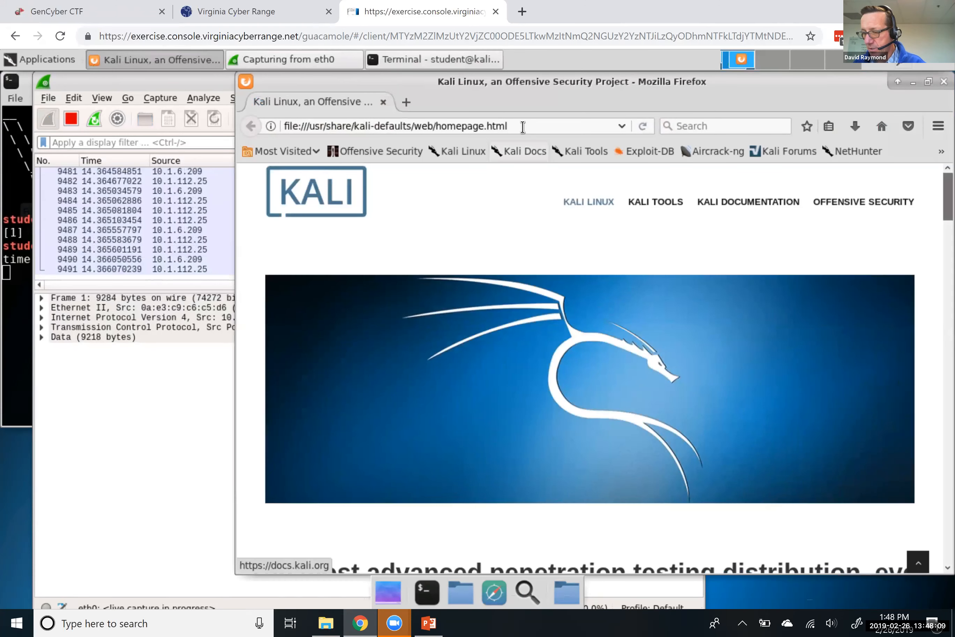
pyautogui.click(523, 127)
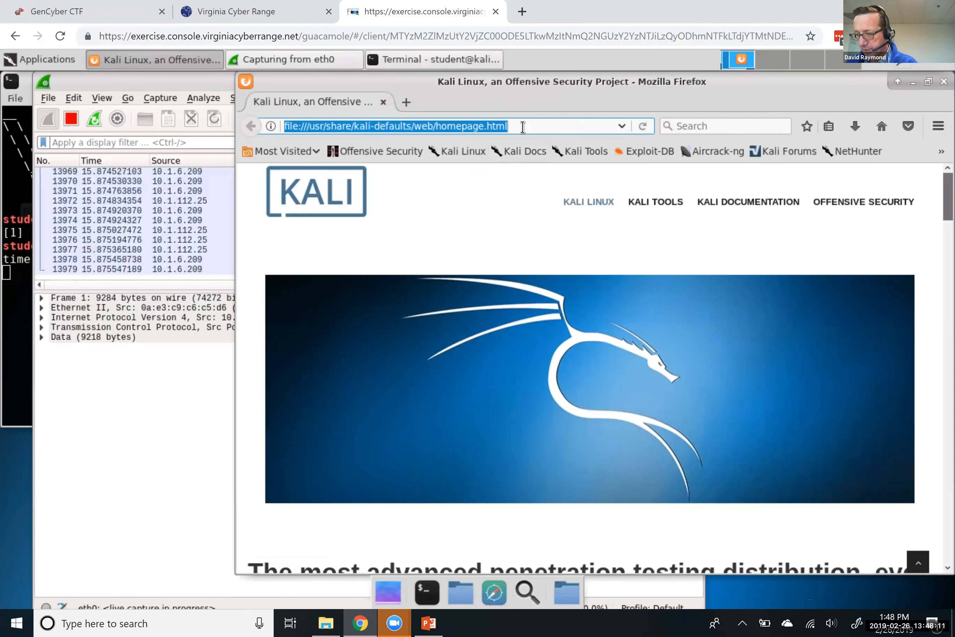
pyautogui.write('httpj:')
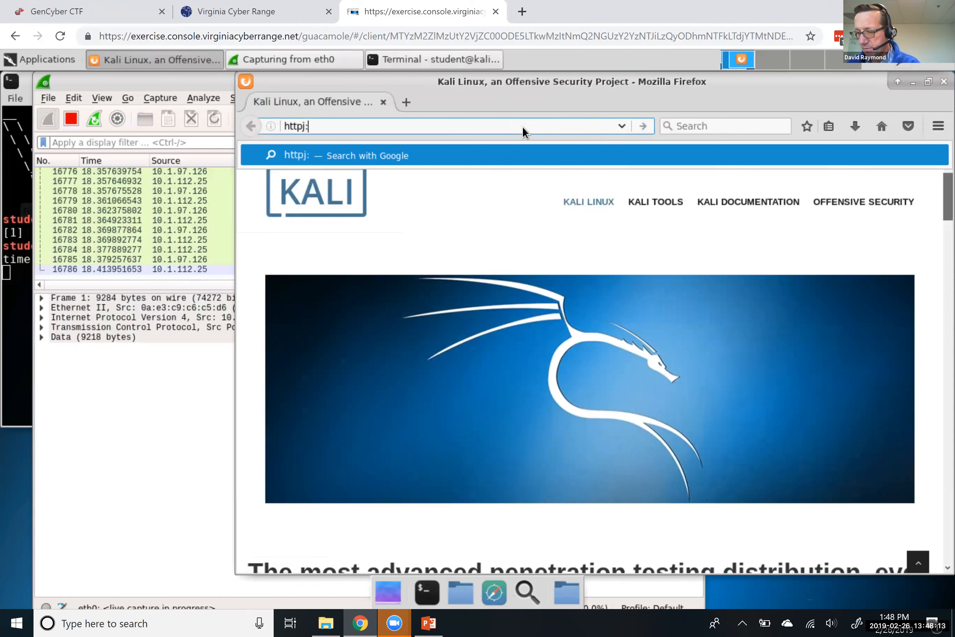
pyautogui.press('BackSpace')
pyautogui.press('BackSpace')
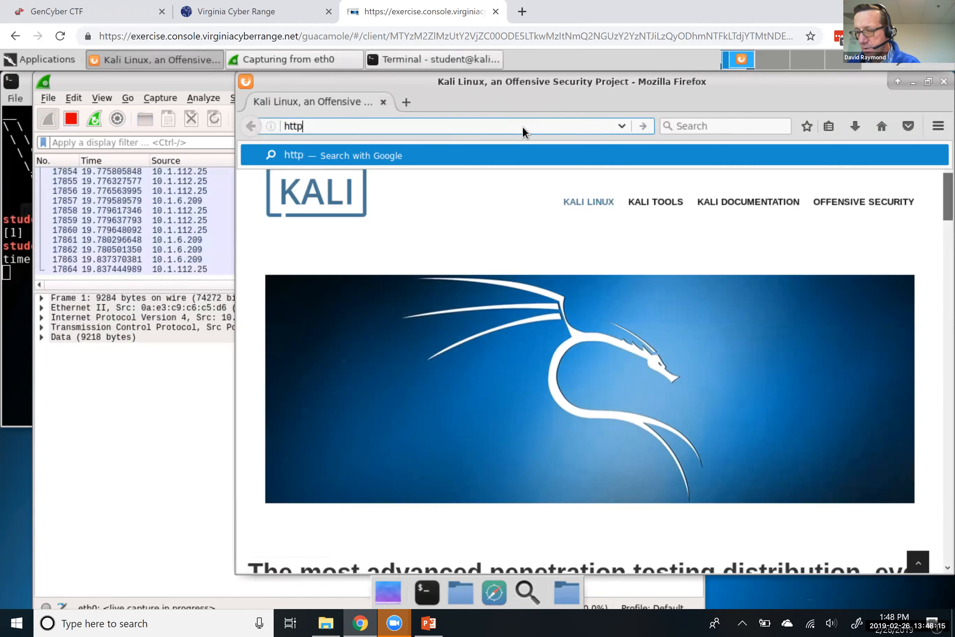
pyautogui.write('://dvwa')
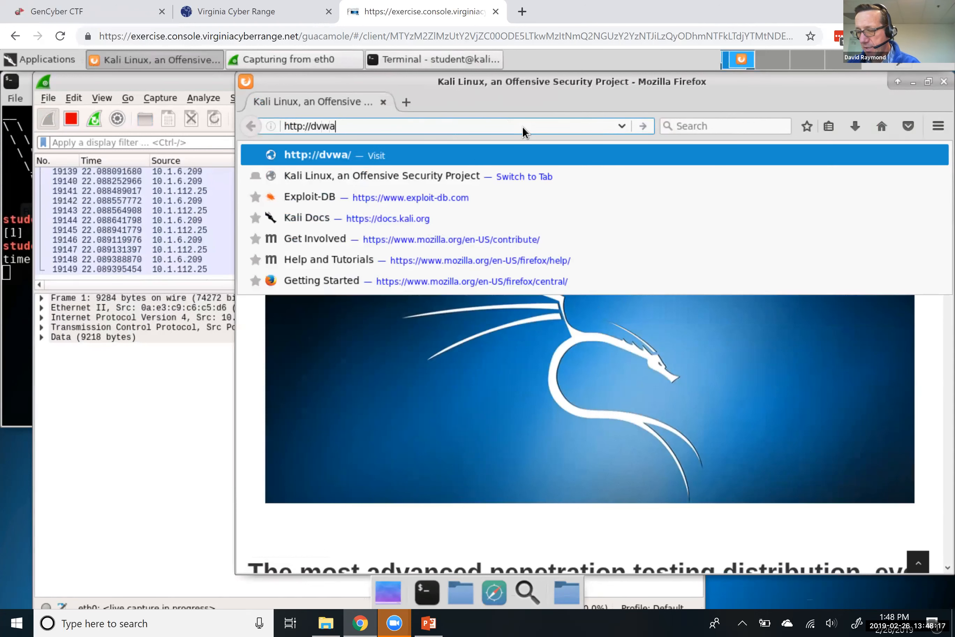
pyautogui.write('.example.com')
pyautogui.press('Return')
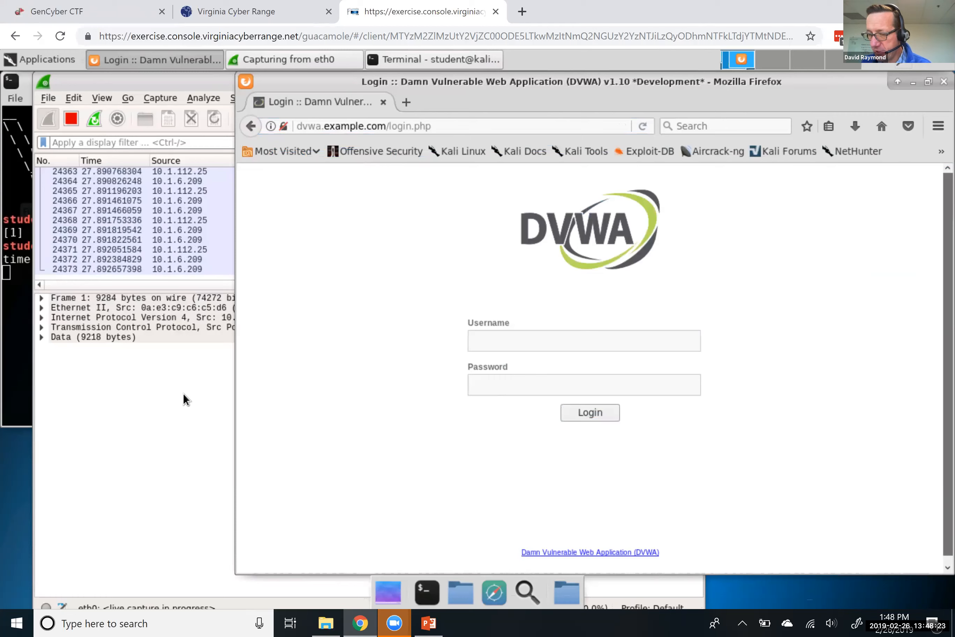
pyautogui.click(73, 125)
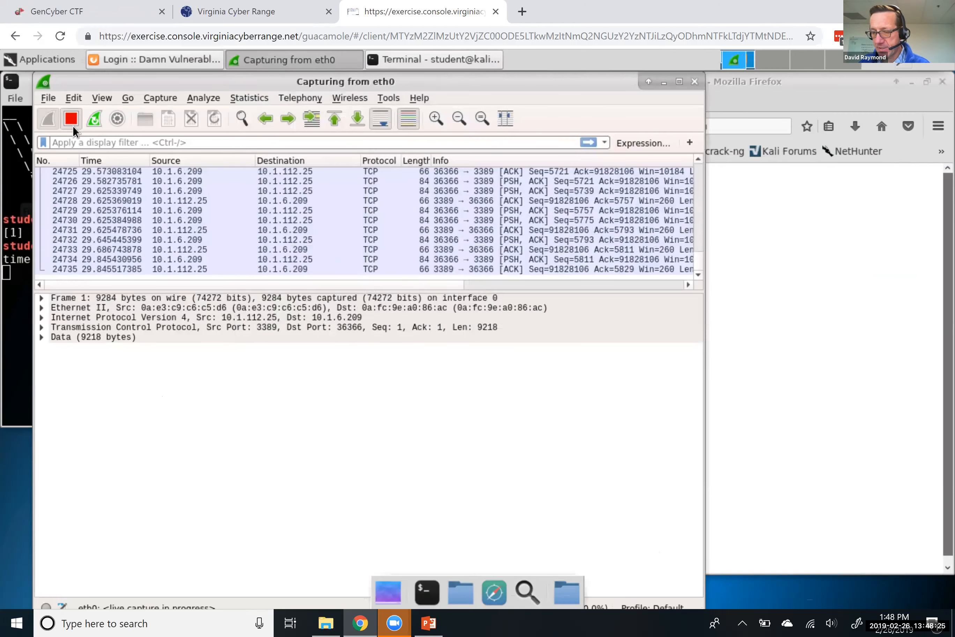
pyautogui.click(72, 125)
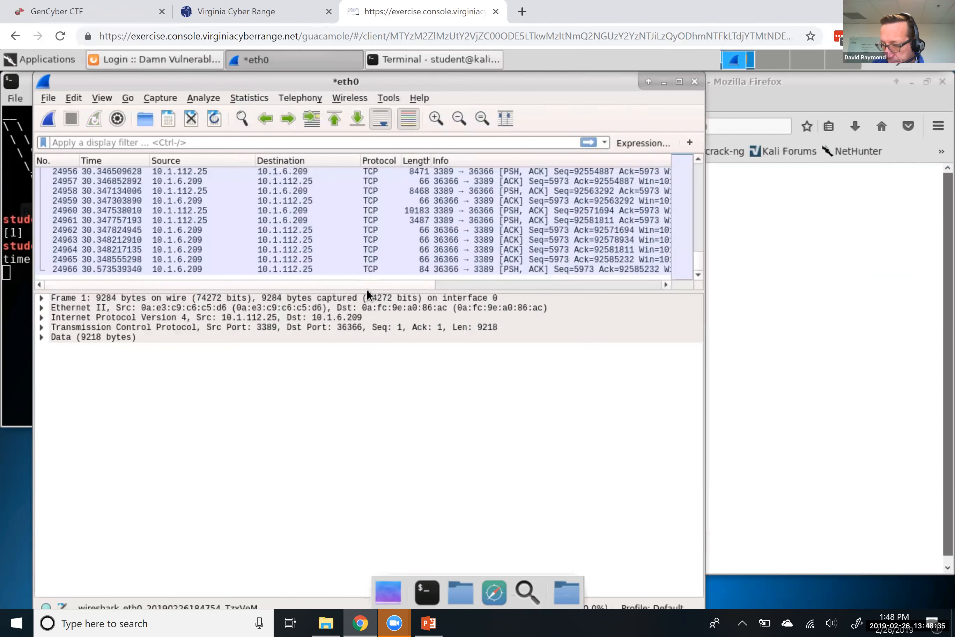
# Enlarge the packet list pane and maximize the Wireshark window
pyautogui.moveTo(361, 289); pyautogui.dragTo(363, 405)
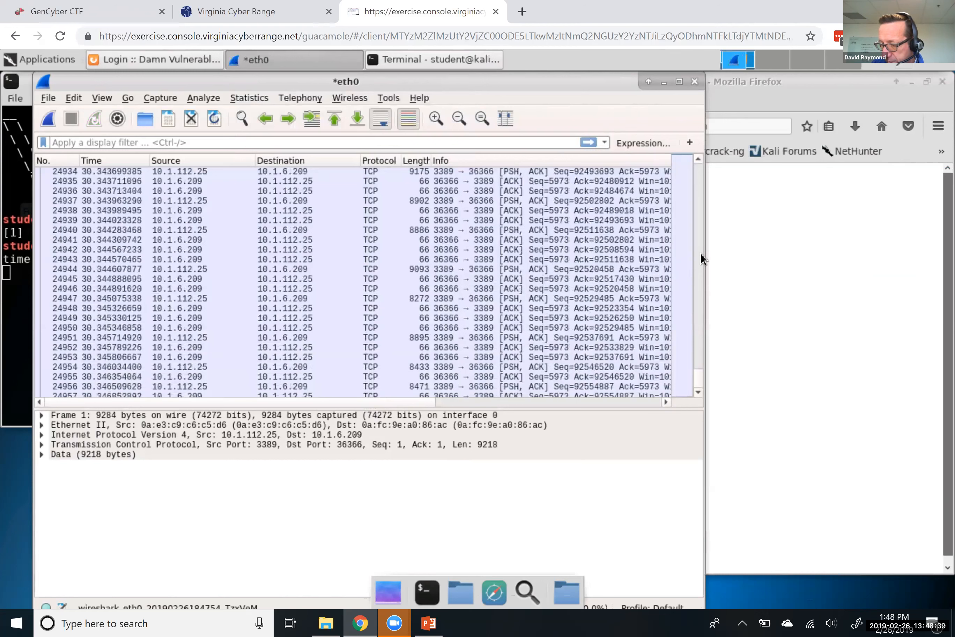
pyautogui.scroll(13, 699, 252)
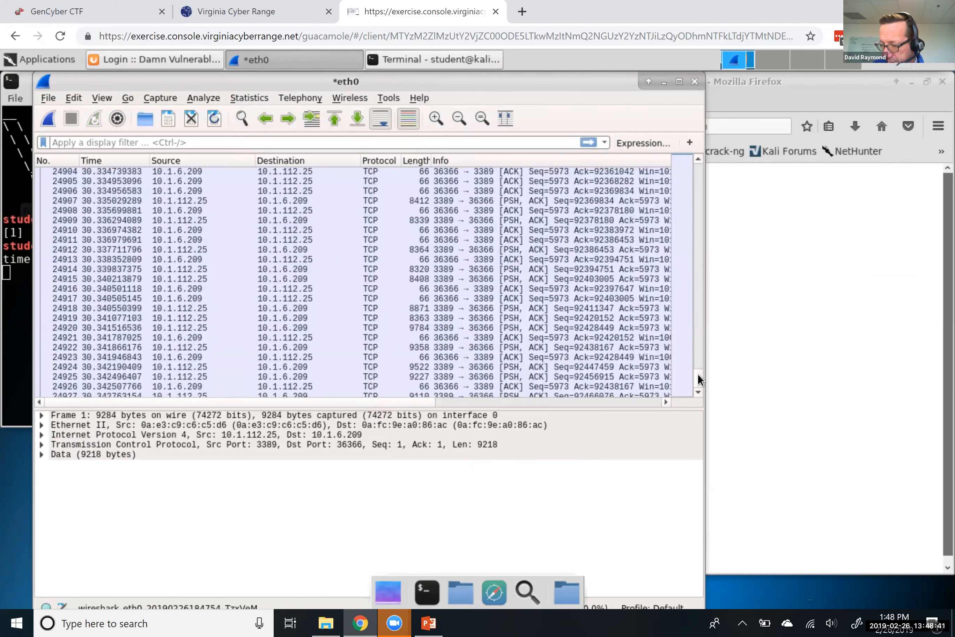
pyautogui.moveTo(698, 376); pyautogui.dragTo(698, 320)
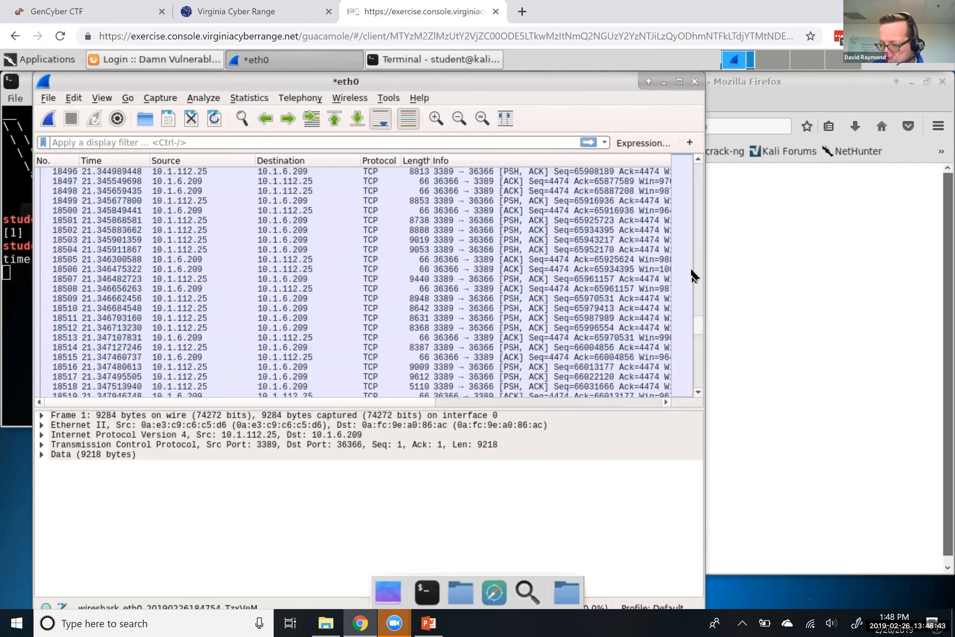
pyautogui.moveTo(691, 269); pyautogui.dragTo(691, 269)
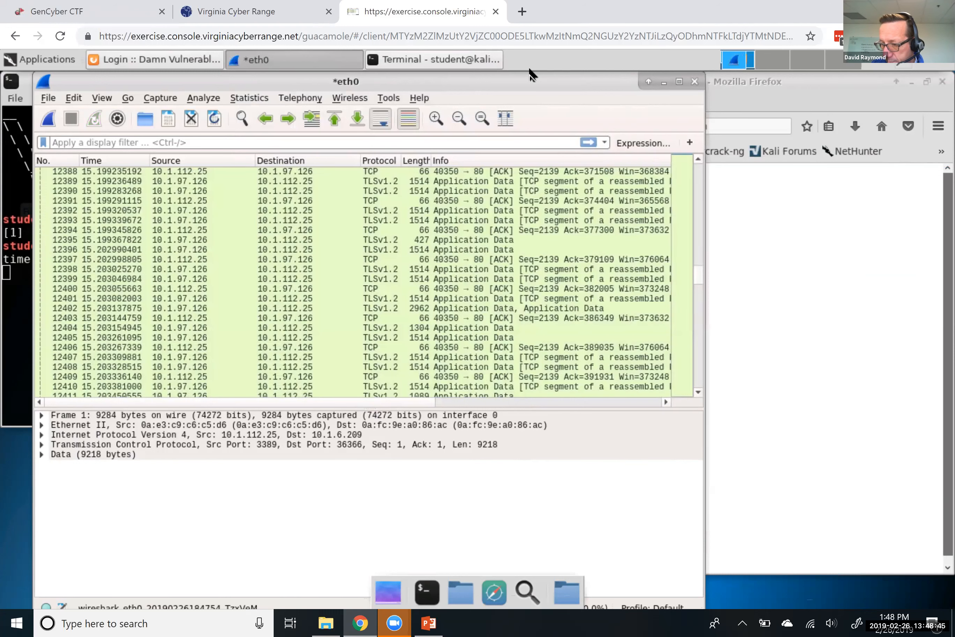
pyautogui.moveTo(529, 75); pyautogui.dragTo(497, 75)
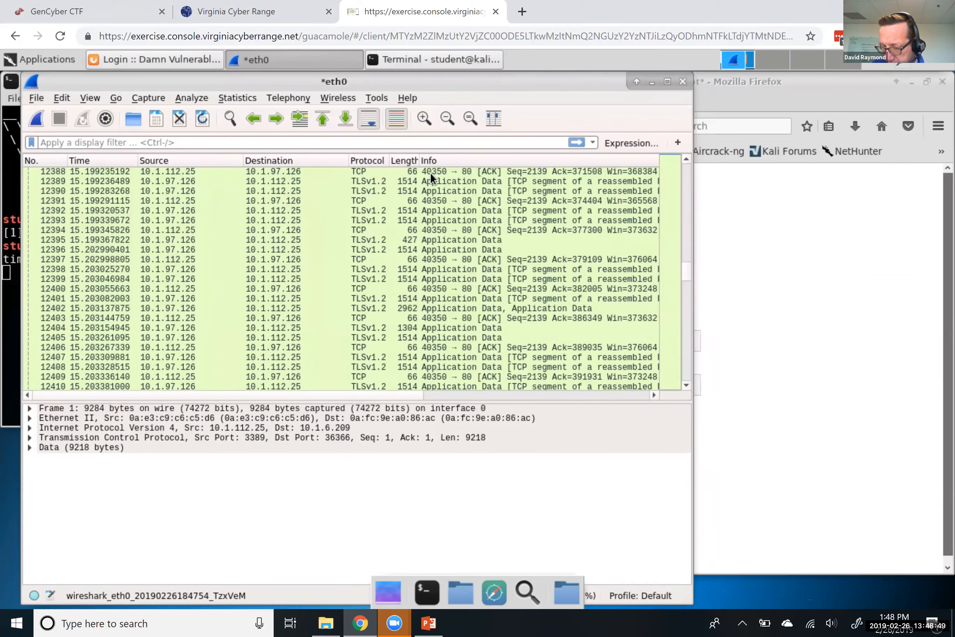
pyautogui.moveTo(412, 88); pyautogui.dragTo(635, 56)
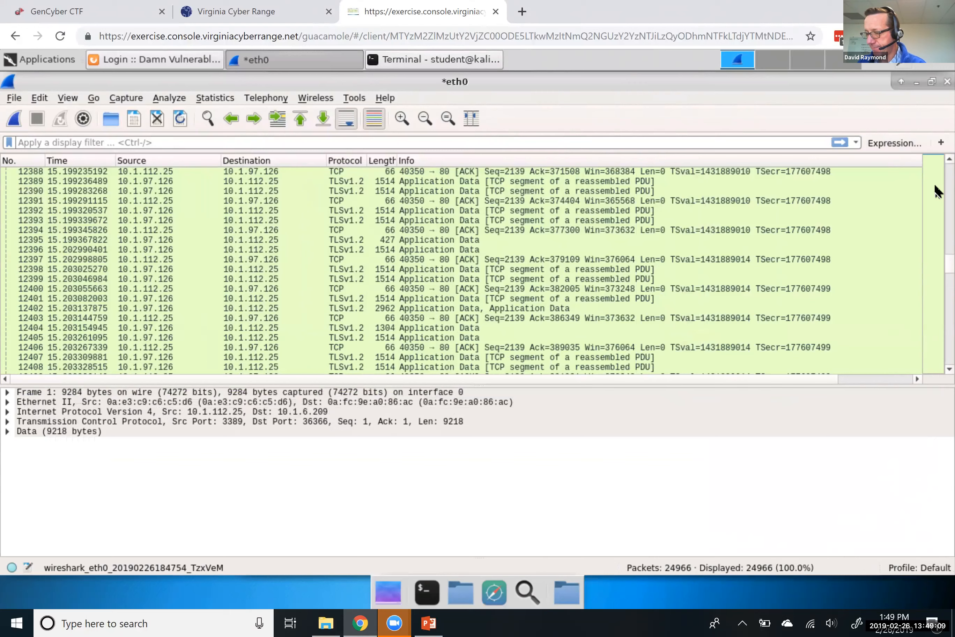
# Jump back to the earlier packets, then switch to the PowerPoint slide
pyautogui.scroll(13, 936, 191)
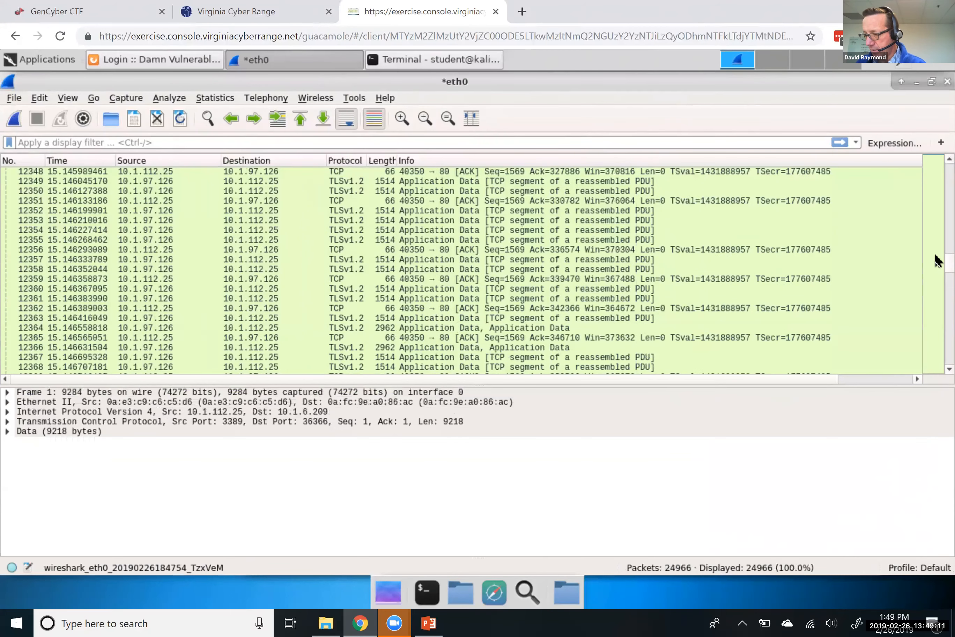
pyautogui.click(934, 201)
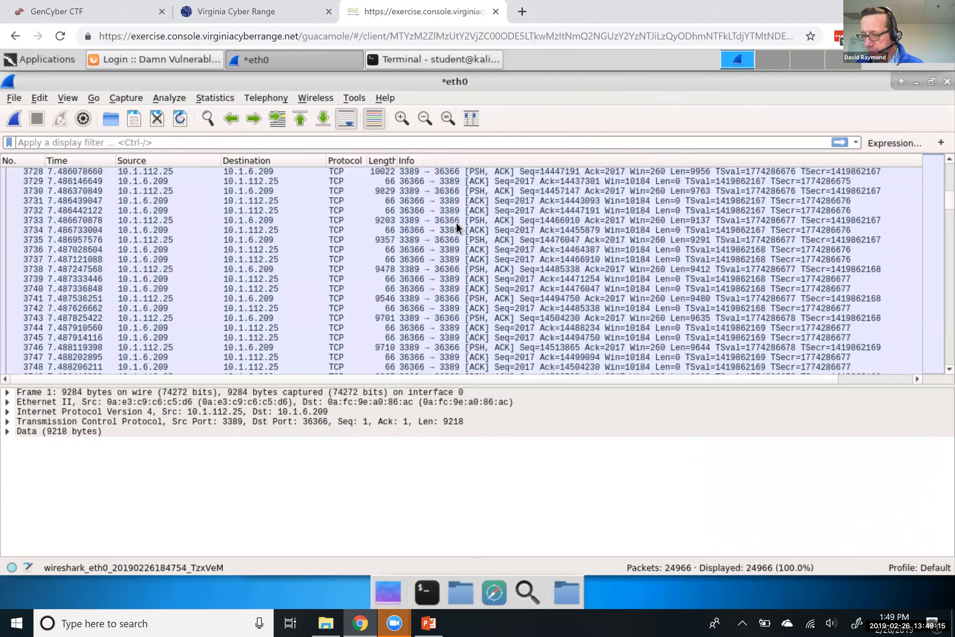
pyautogui.click(431, 620)
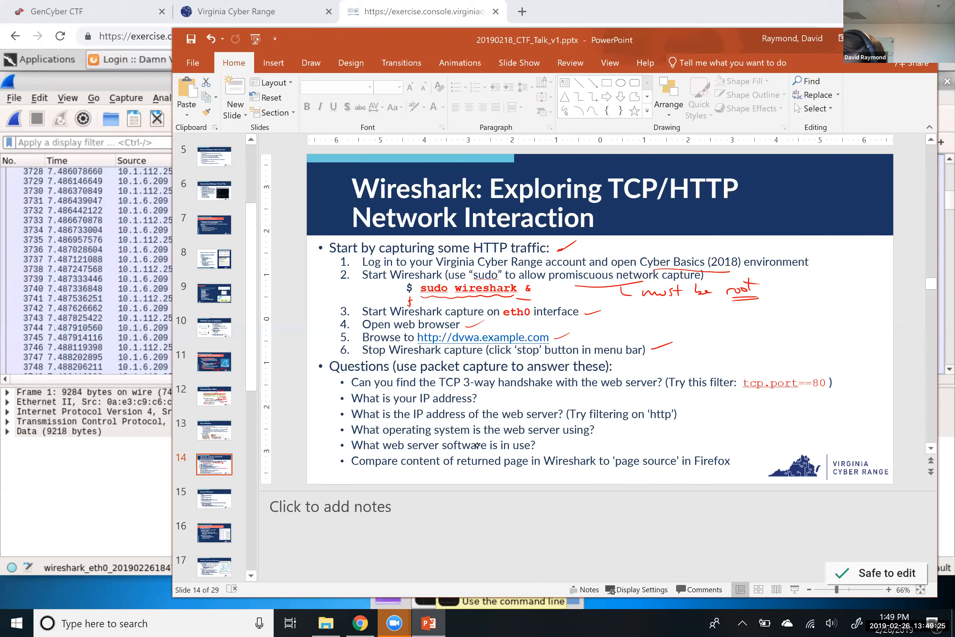
# Using the red pen, underline 'handshake' and circle the tcp.port==80 filter on the slide
pyautogui.moveTo(497, 390); pyautogui.dragTo(513, 390)
pyautogui.click(311, 63)
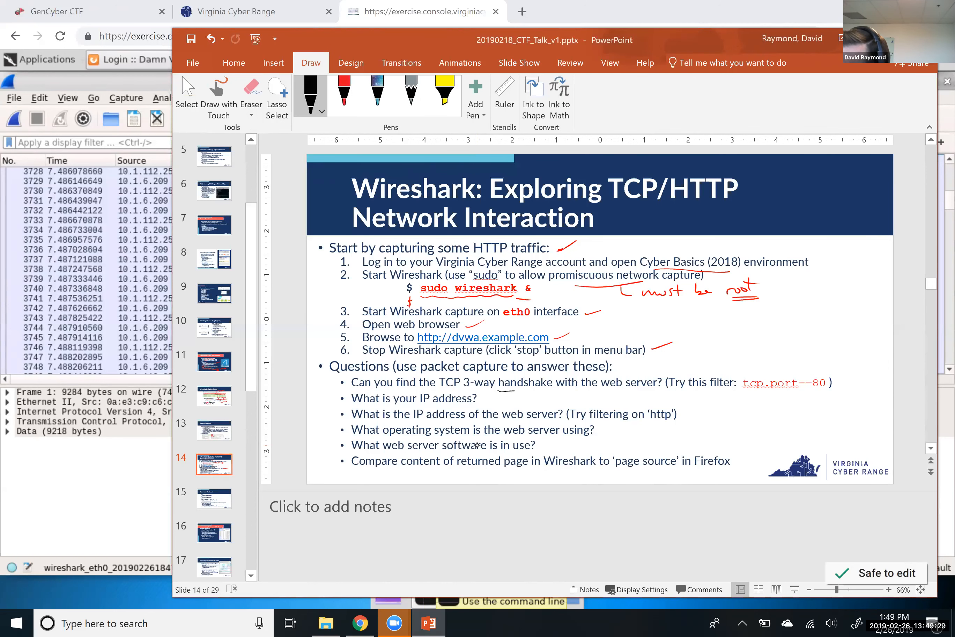
pyautogui.click(344, 96)
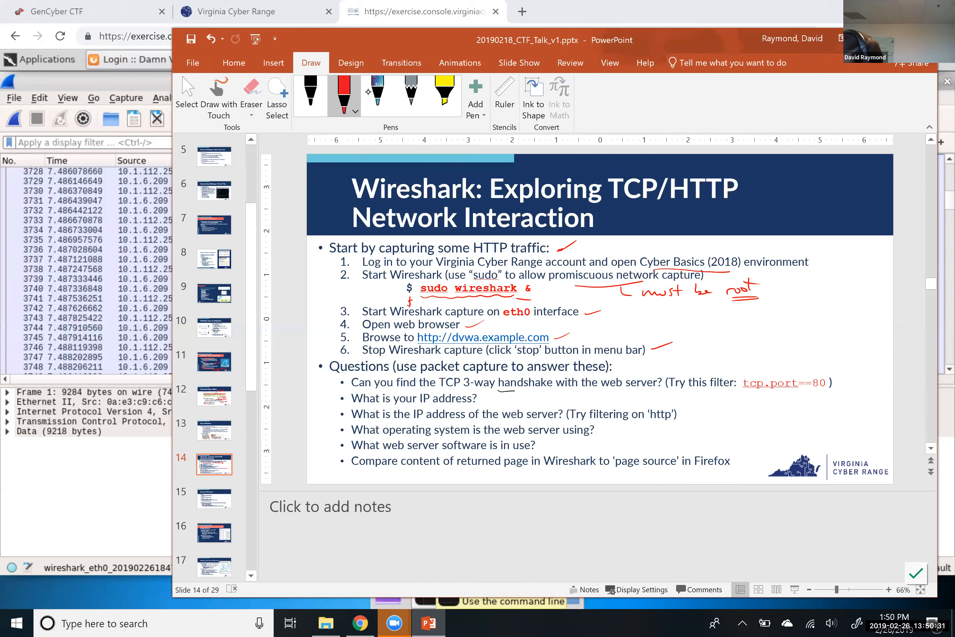
pyautogui.moveTo(743, 398)
pyautogui.mouseDown()
pyautogui.moveTo(832, 388)
pyautogui.moveTo(736, 372)
pyautogui.moveTo(758, 397)
pyautogui.mouseUp()
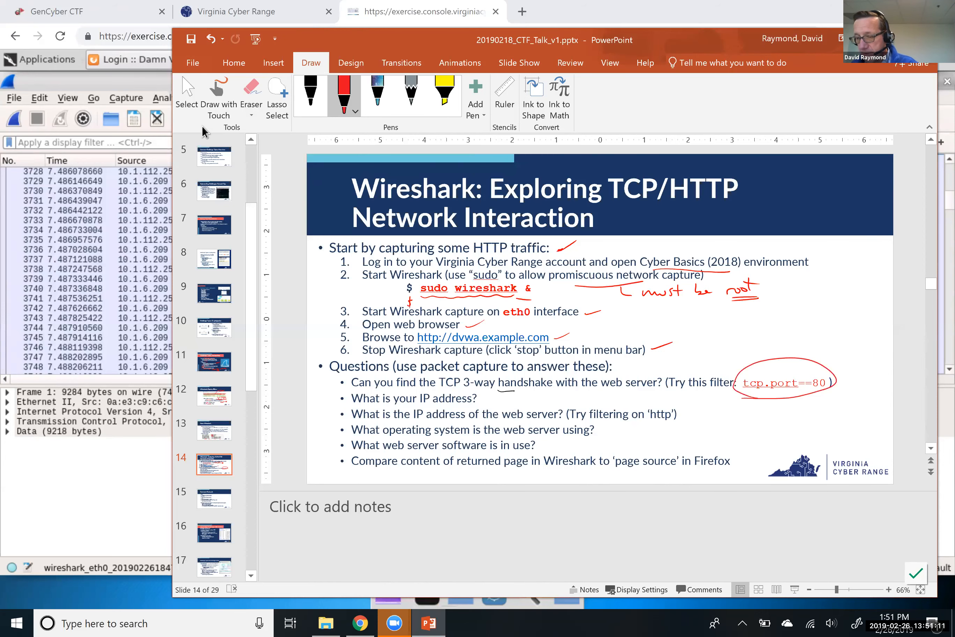
pyautogui.hotkey('alt', 'Tab')
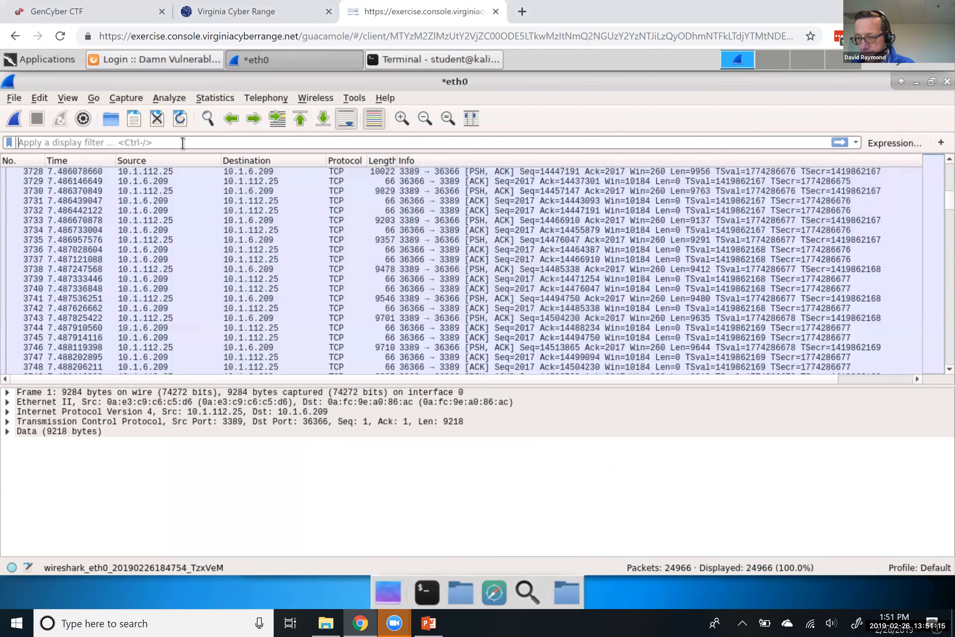
# Clear the partly typed tcp.port filter and open the Display Filter Expression builder
pyautogui.click(183, 143)
pyautogui.write('tcp.port')
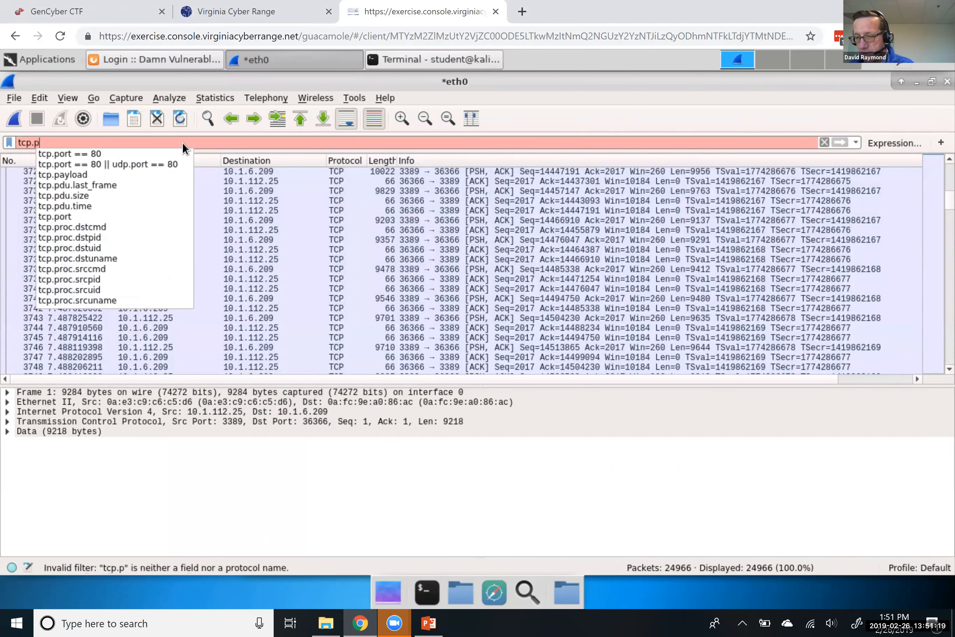
pyautogui.press('BackSpace')
pyautogui.press('BackSpace')
pyautogui.press('BackSpace')
pyautogui.press('BackSpace')
pyautogui.press('BackSpace')
pyautogui.press('BackSpace')
pyautogui.press('BackSpace')
pyautogui.press('BackSpace')
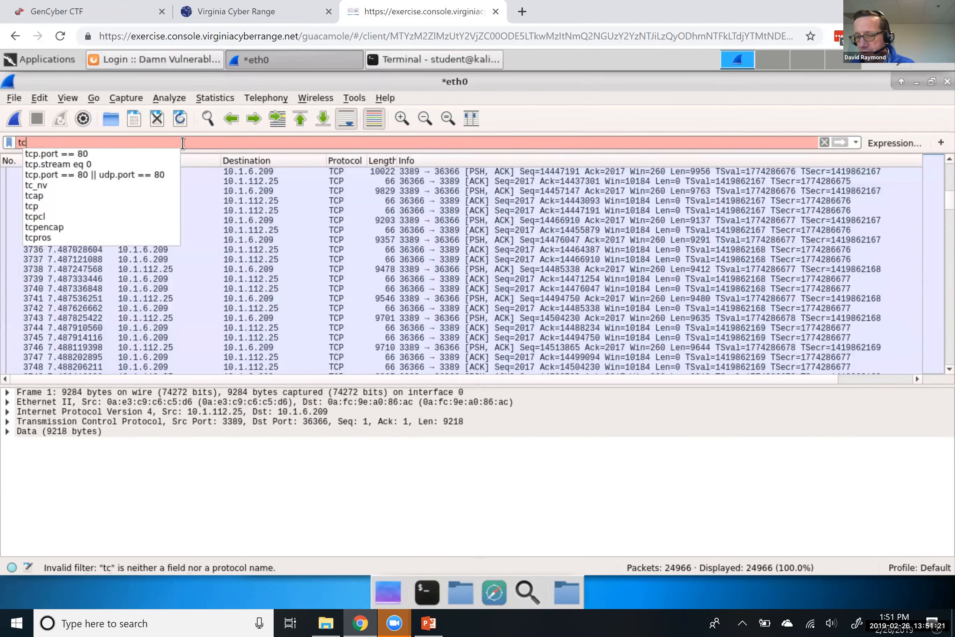
pyautogui.click(886, 144)
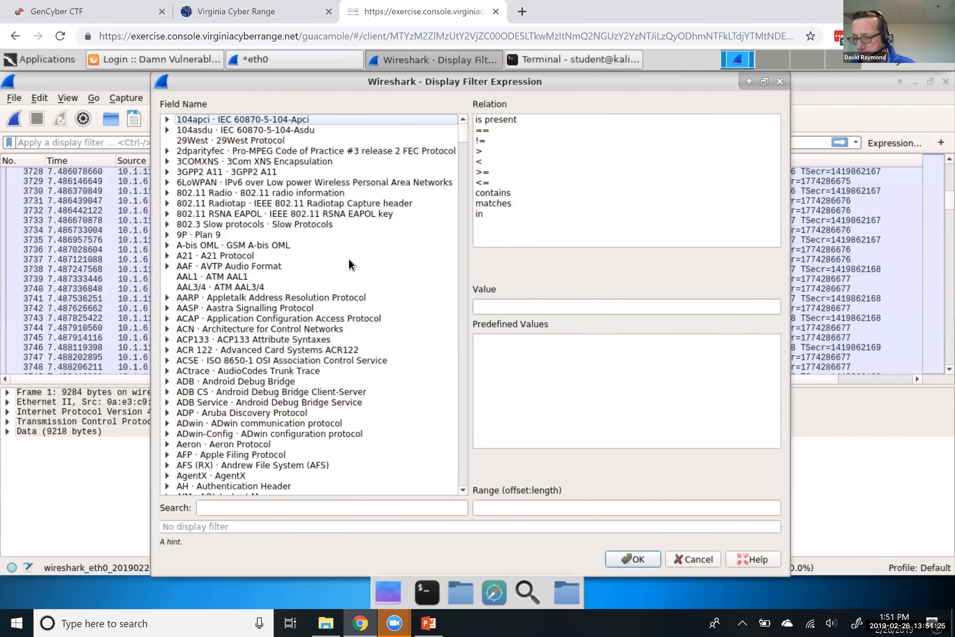
# Scroll the Field Name list to TCP, select it, and expand its fields
pyautogui.scroll(-20, 263, 383)
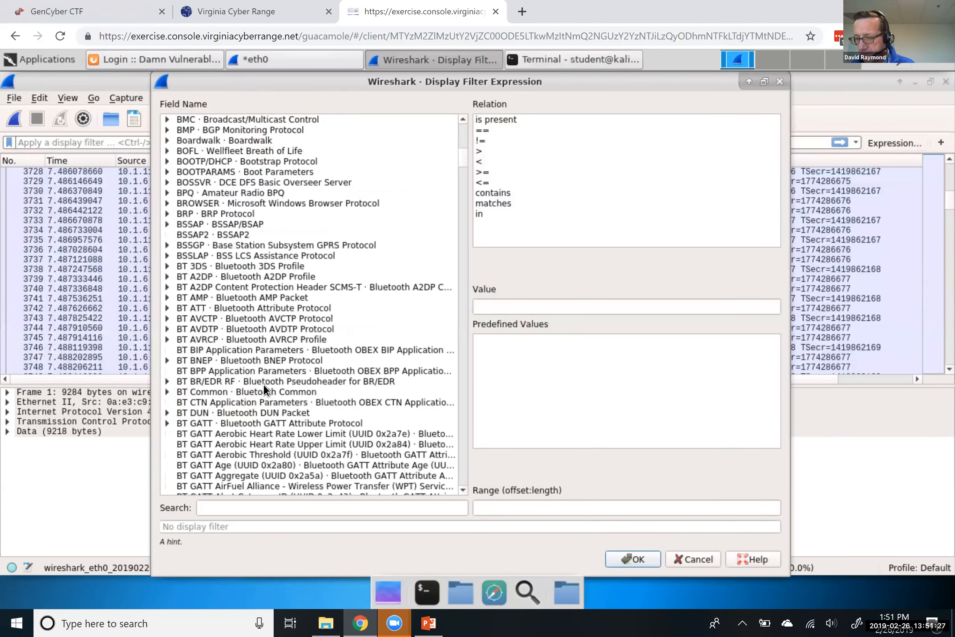
pyautogui.scroll(-20, 263, 384)
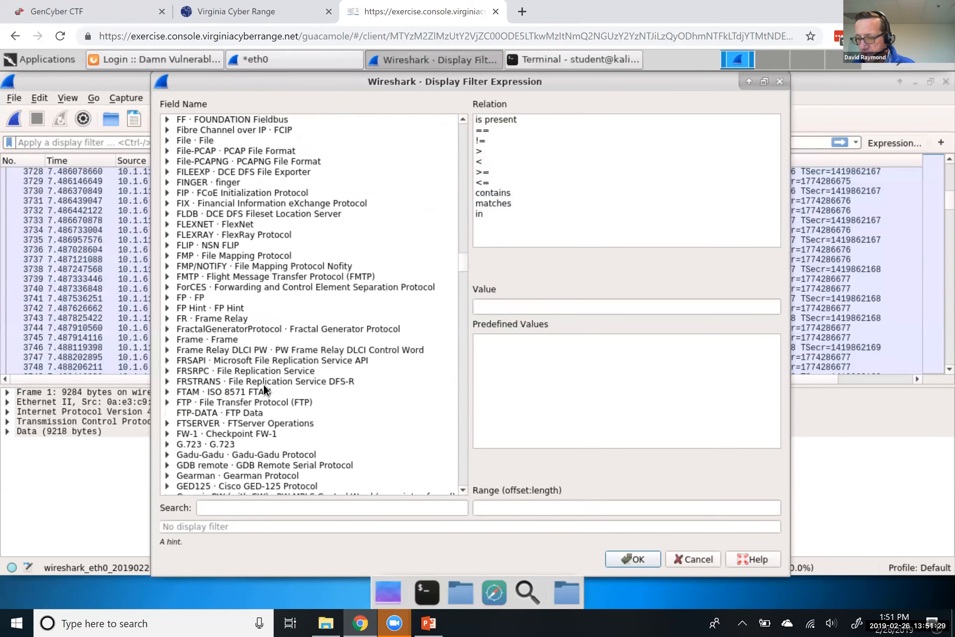
pyautogui.scroll(-20, 263, 383)
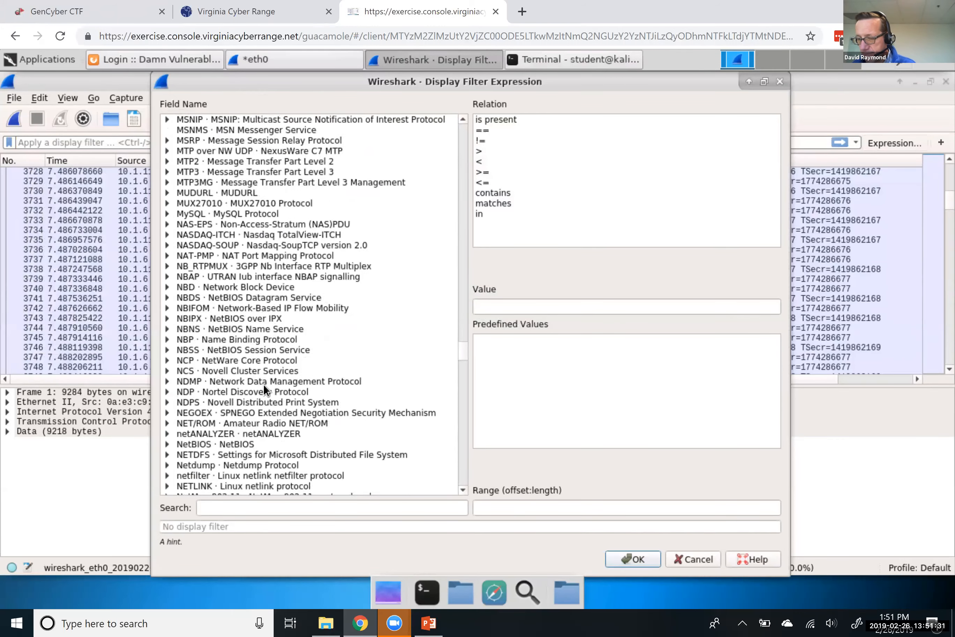
pyautogui.scroll(-20, 264, 383)
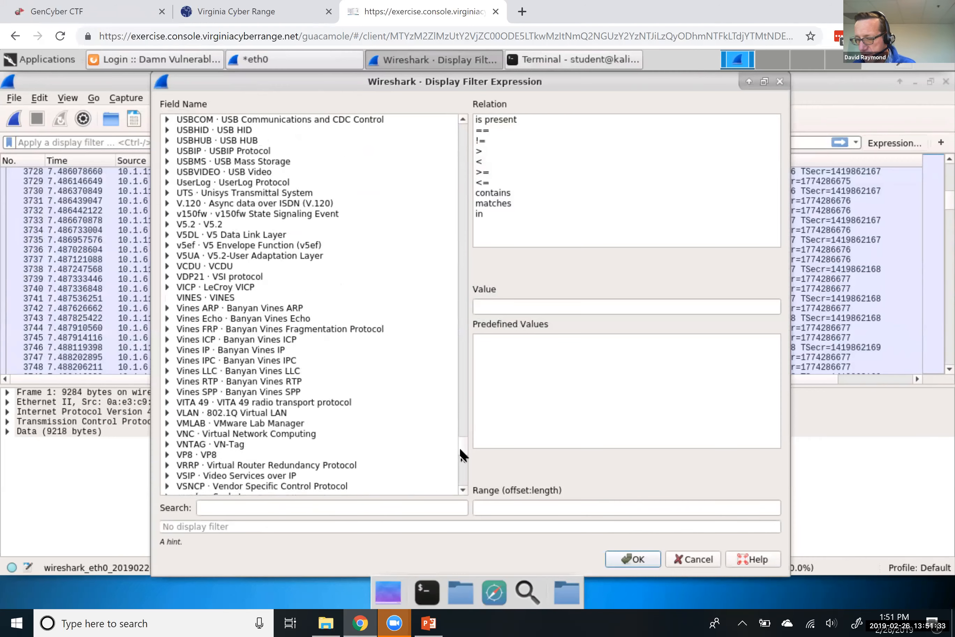
pyautogui.scroll(-15, 462, 486)
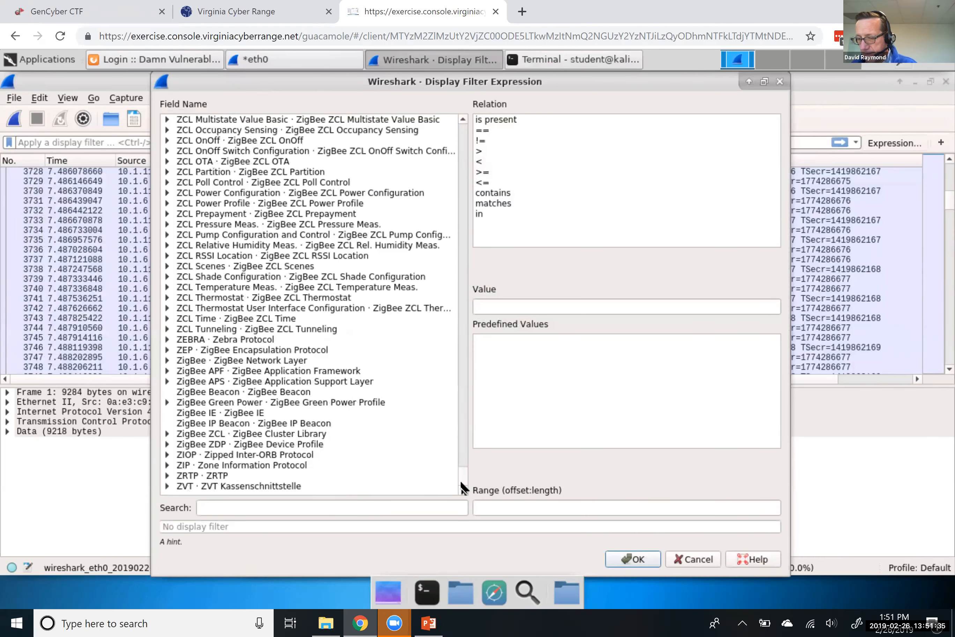
pyautogui.moveTo(462, 480); pyautogui.dragTo(462, 121)
pyautogui.moveTo(464, 294); pyautogui.dragTo(457, 433)
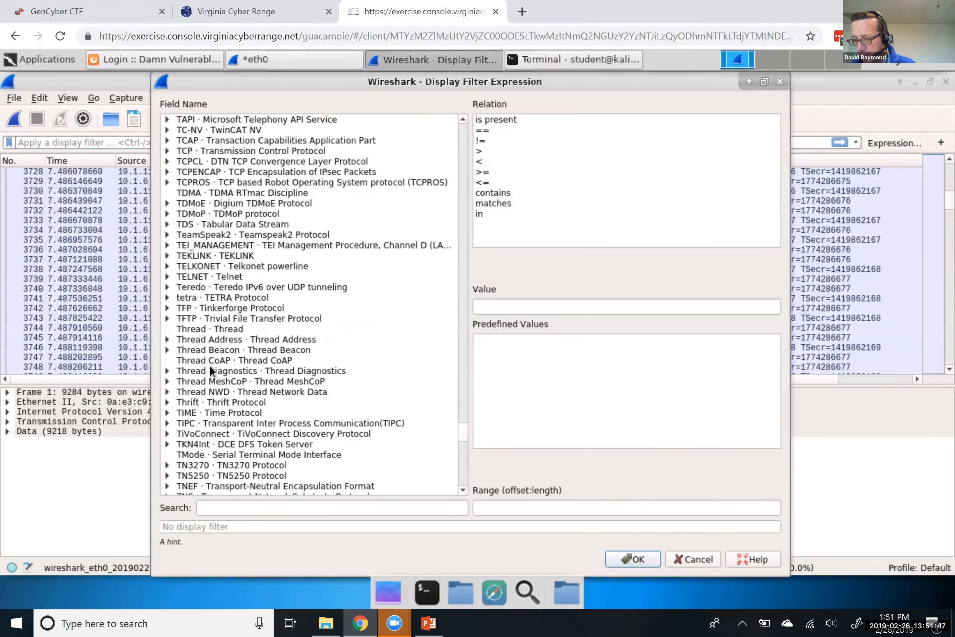
pyautogui.scroll(-8, 221, 422)
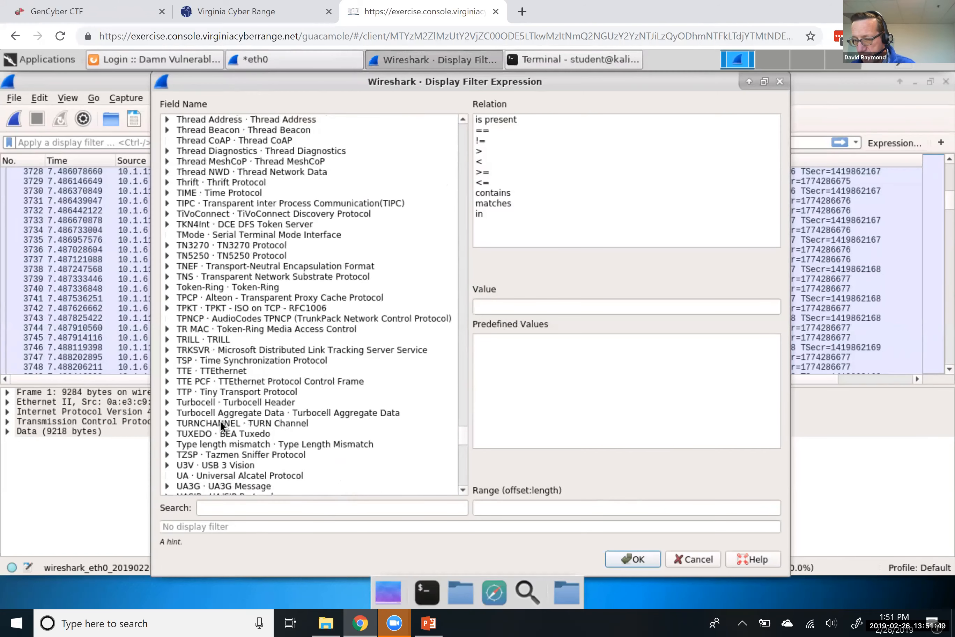
pyautogui.scroll(9, 220, 420)
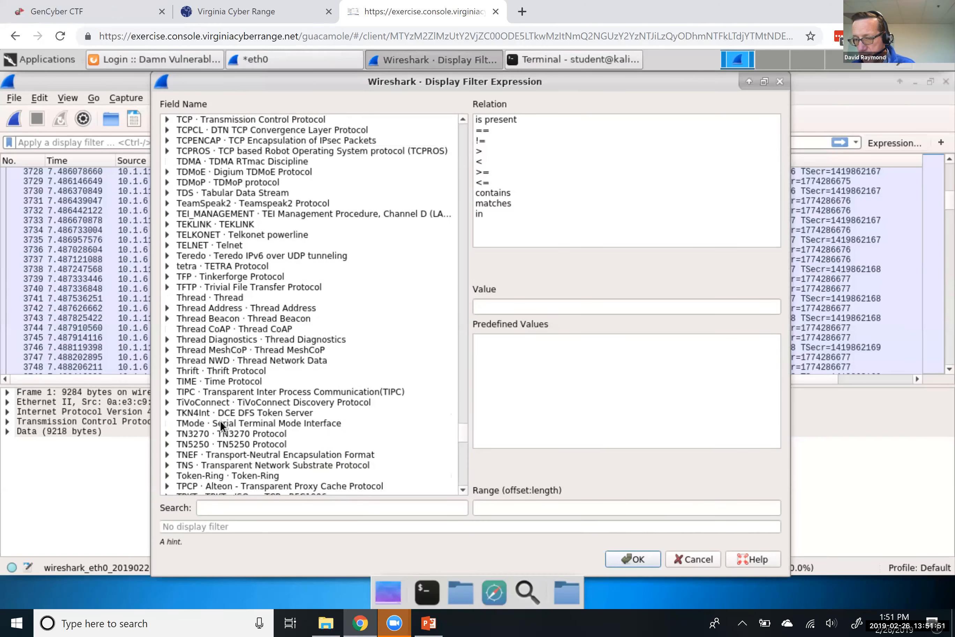
pyautogui.click(193, 181)
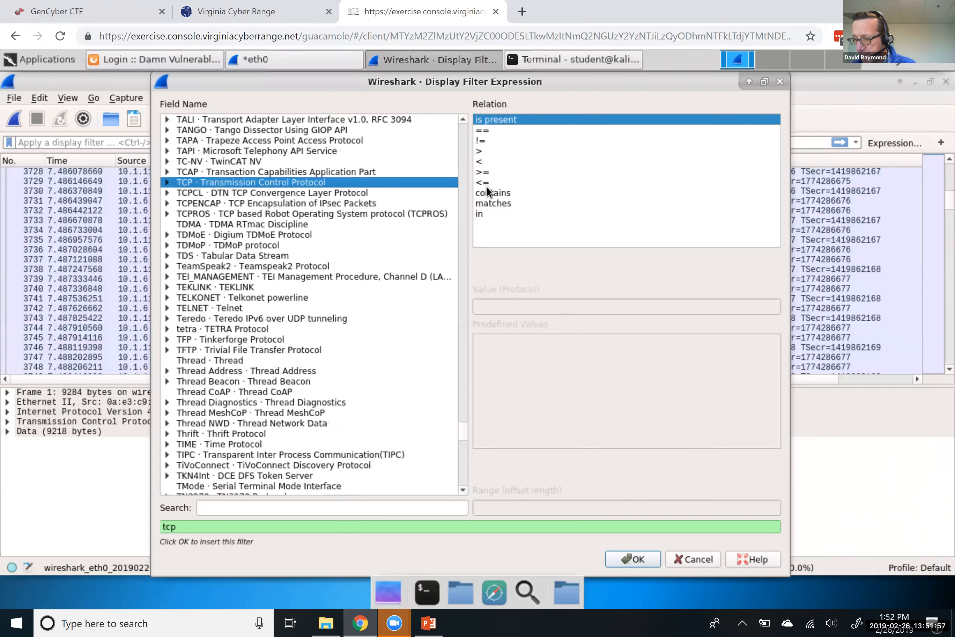
pyautogui.doubleClick(233, 183)
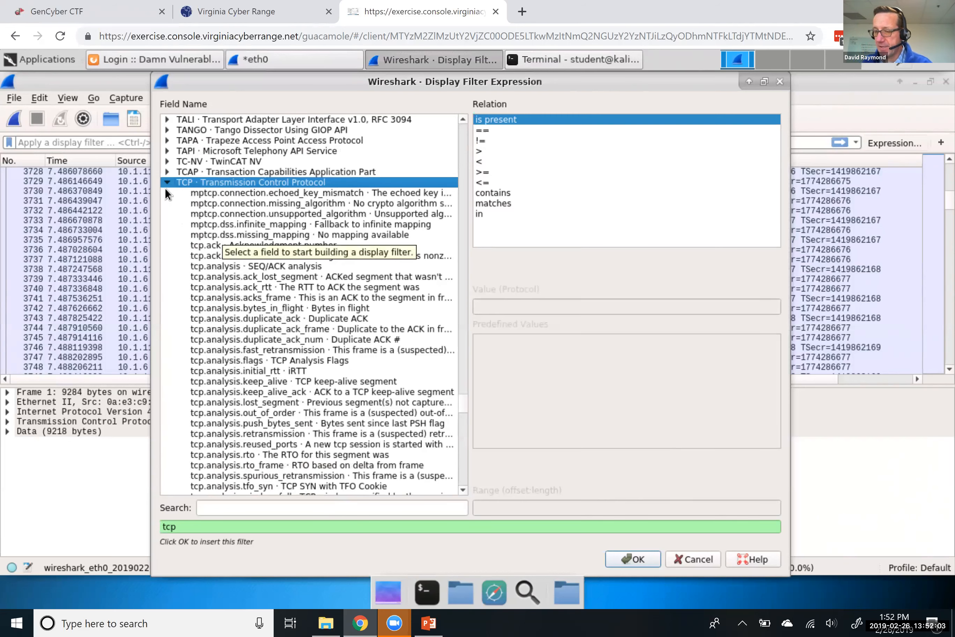
# Browse the TCP field list, then close the builder without applying a filter
pyautogui.scroll(-13, 198, 237)
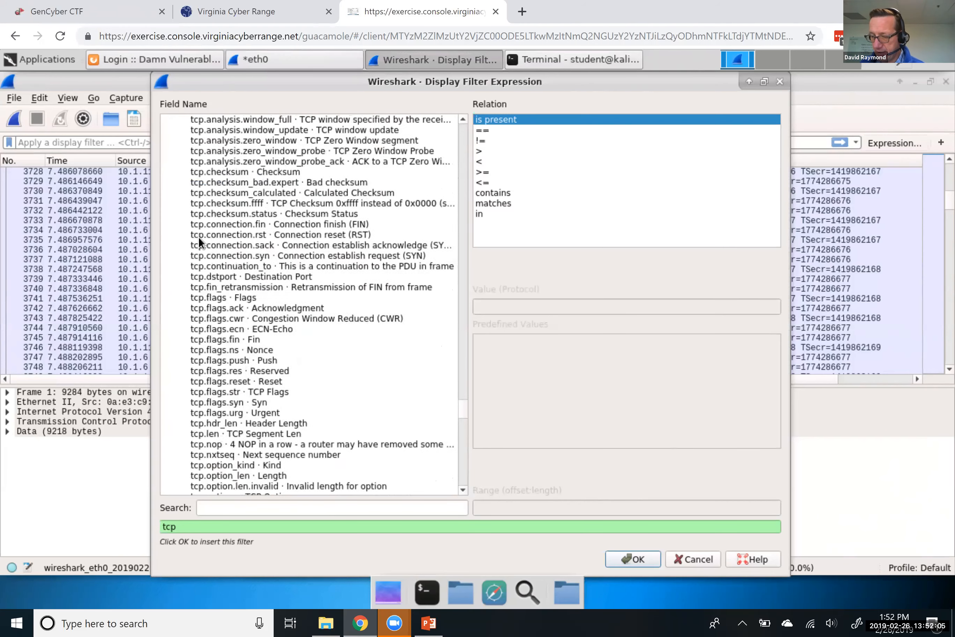
pyautogui.scroll(-20, 199, 237)
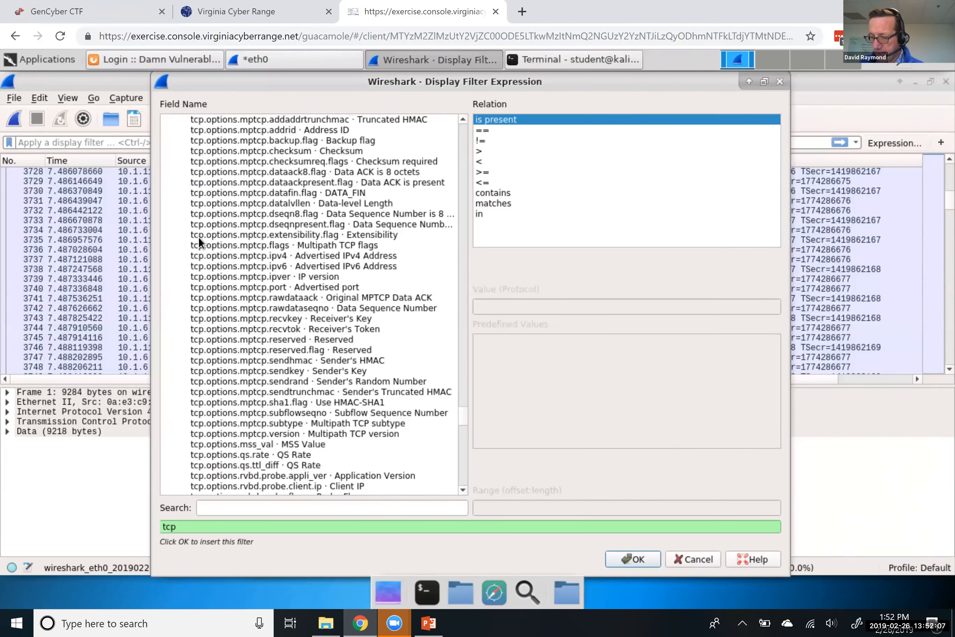
pyautogui.scroll(-2, 193, 283)
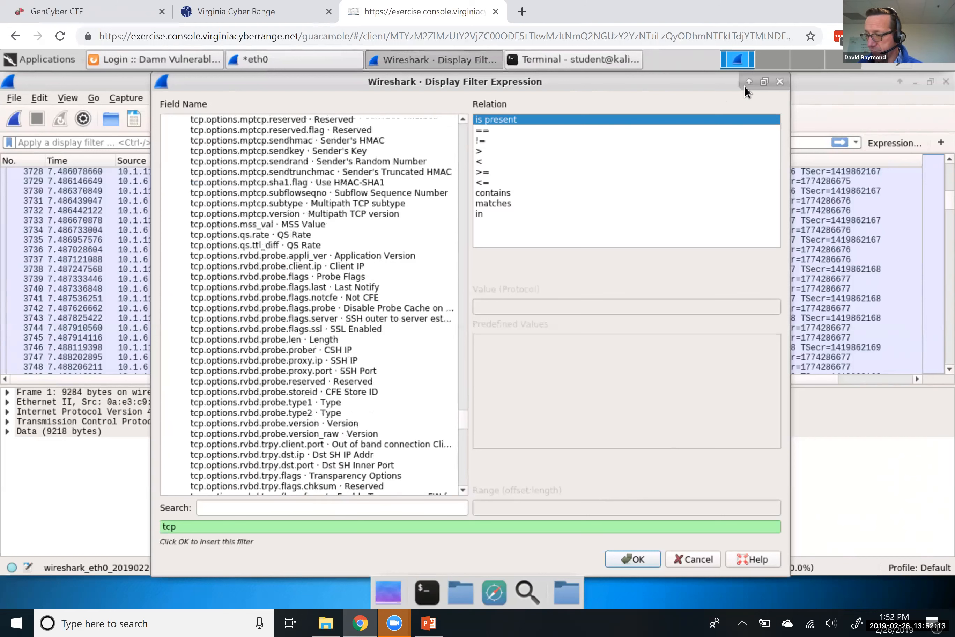
pyautogui.click(780, 81)
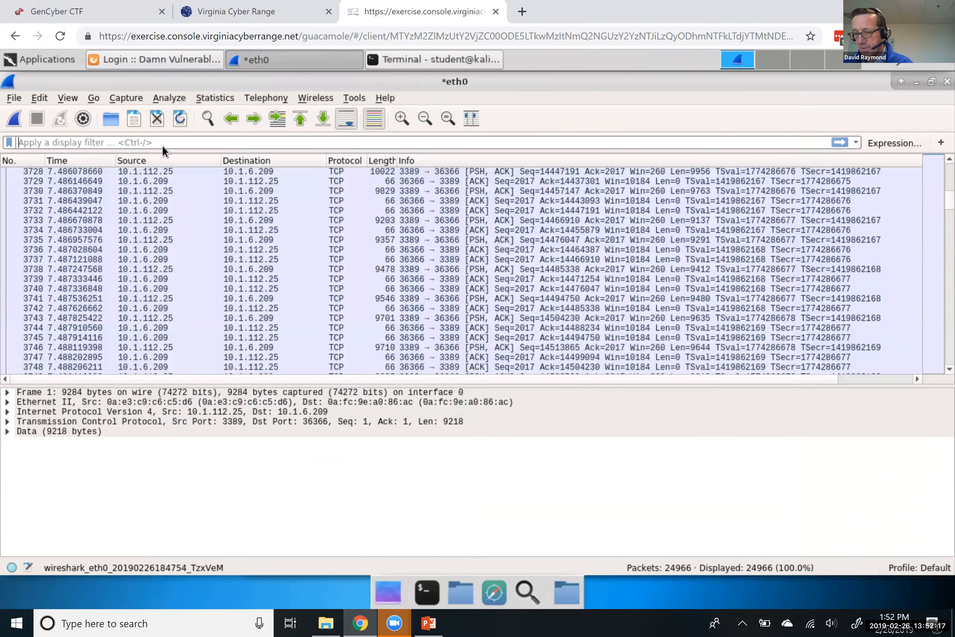
# Apply the tcp.port==80 display filter, narrowing the list to 1595 of 24966 packets
pyautogui.write('tcp.port')
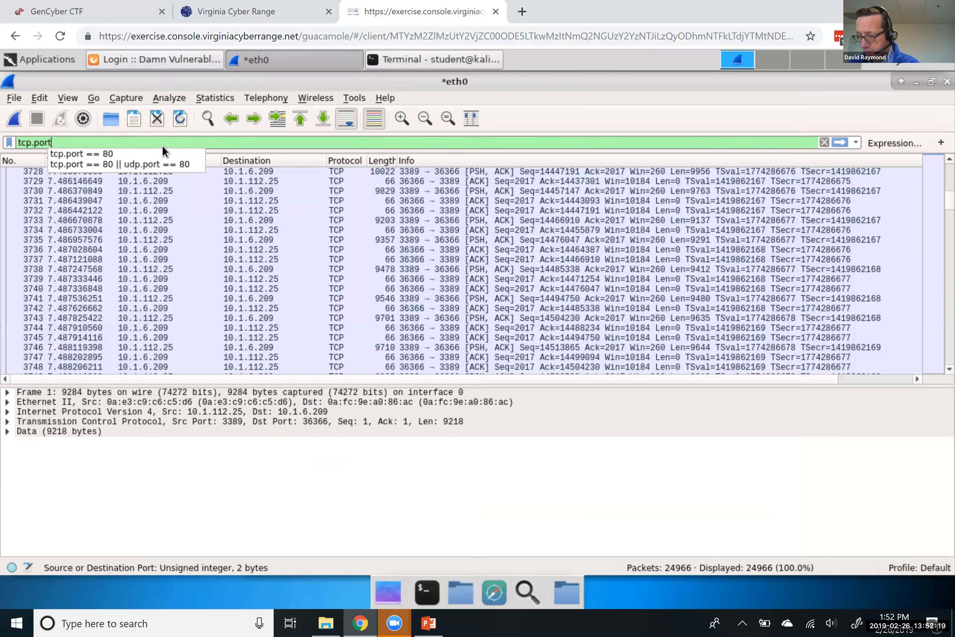
pyautogui.write('==80')
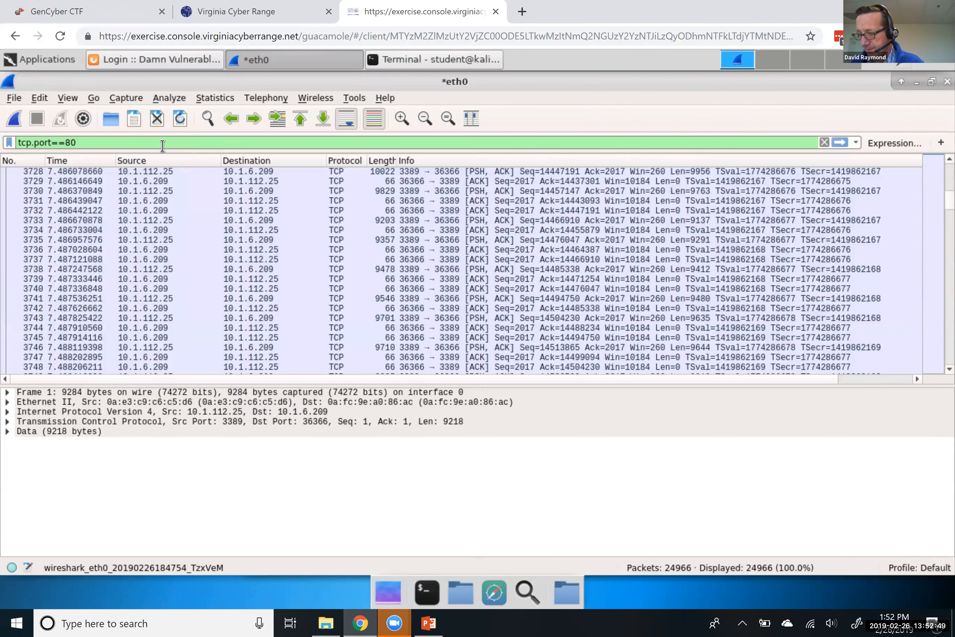
pyautogui.press('Return')
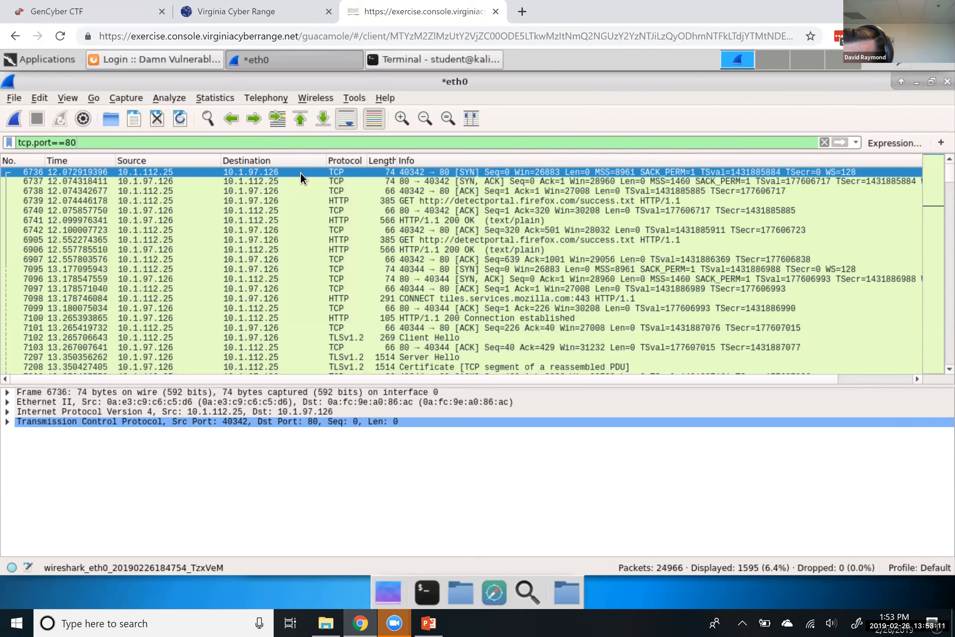
pyautogui.click(7, 422)
pyautogui.scroll(-1, 16, 481)
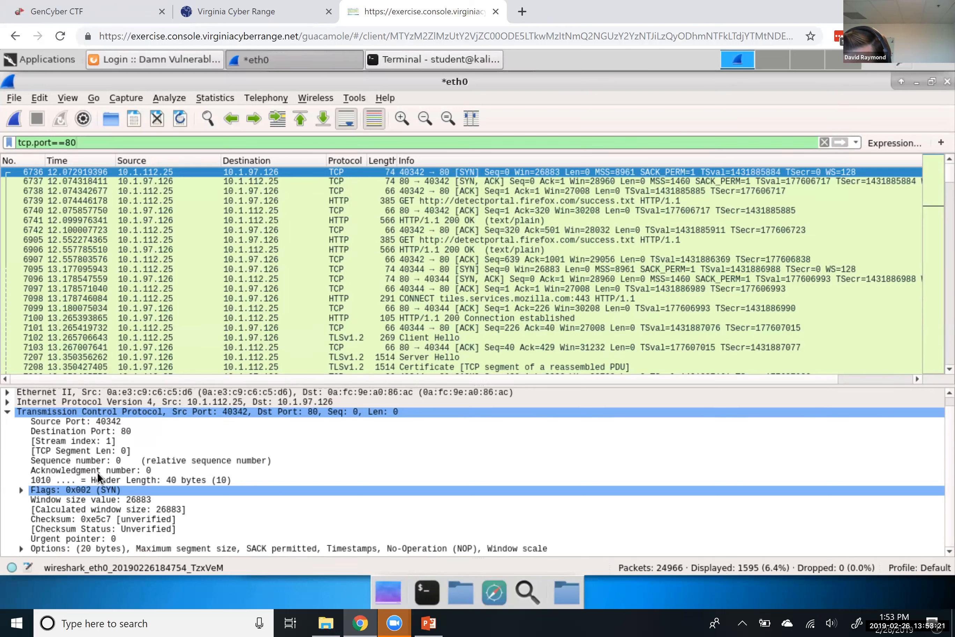
pyautogui.click(21, 489)
pyautogui.scroll(-4, 34, 495)
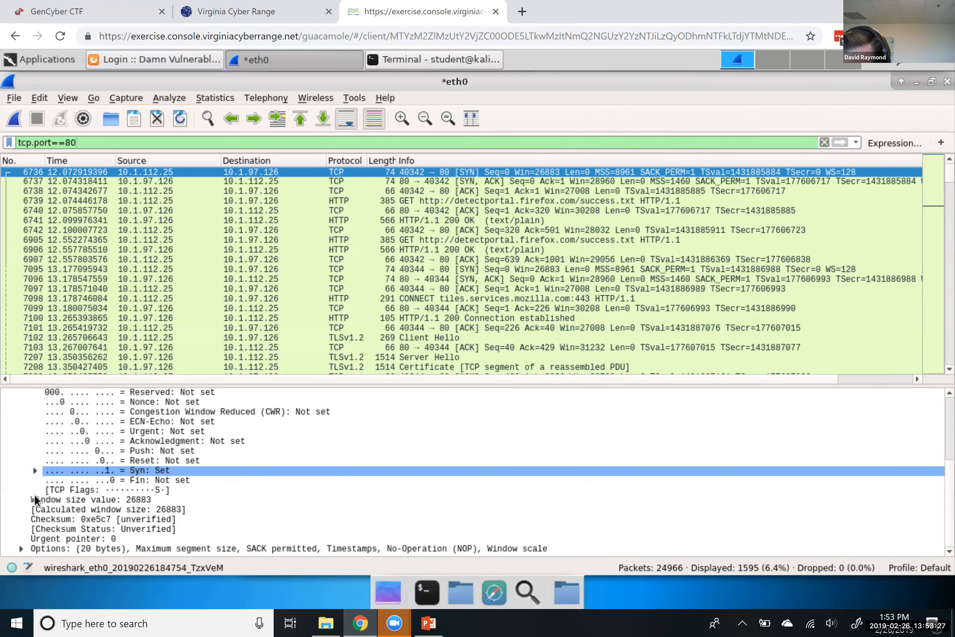
pyautogui.scroll(1, 35, 495)
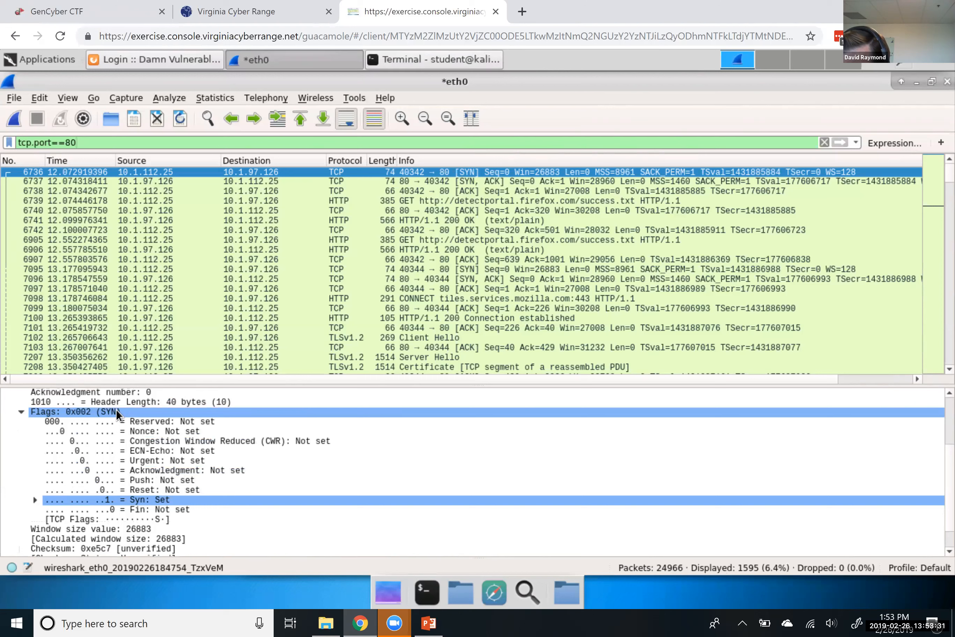
pyautogui.scroll(3, 120, 408)
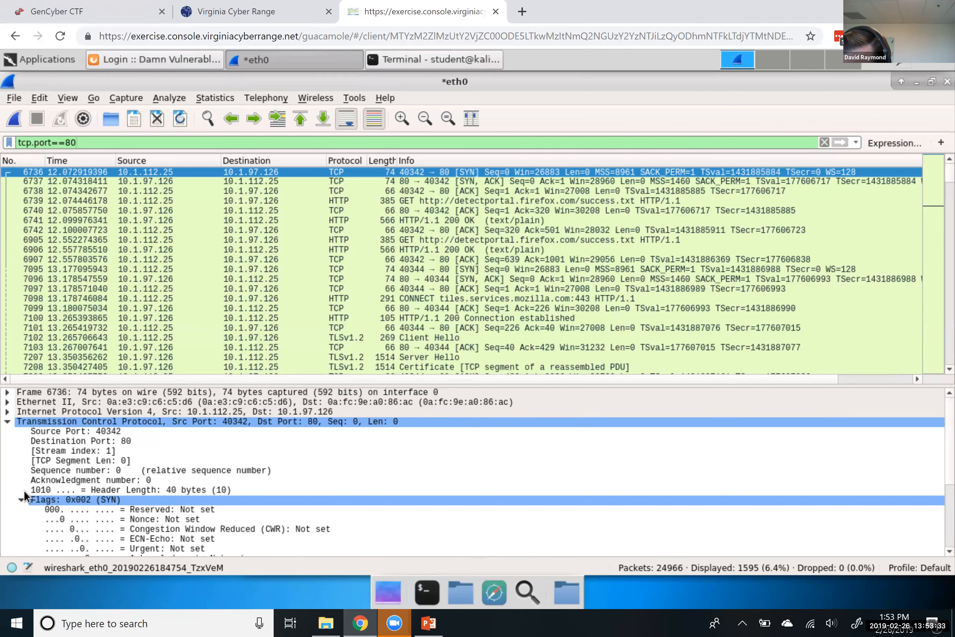
pyautogui.click(21, 500)
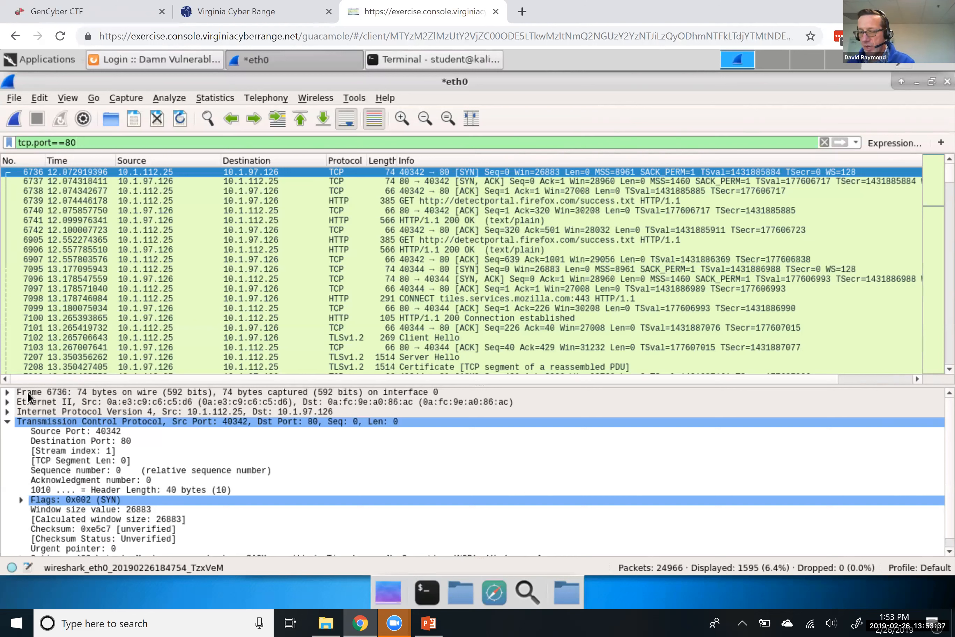
pyautogui.click(7, 421)
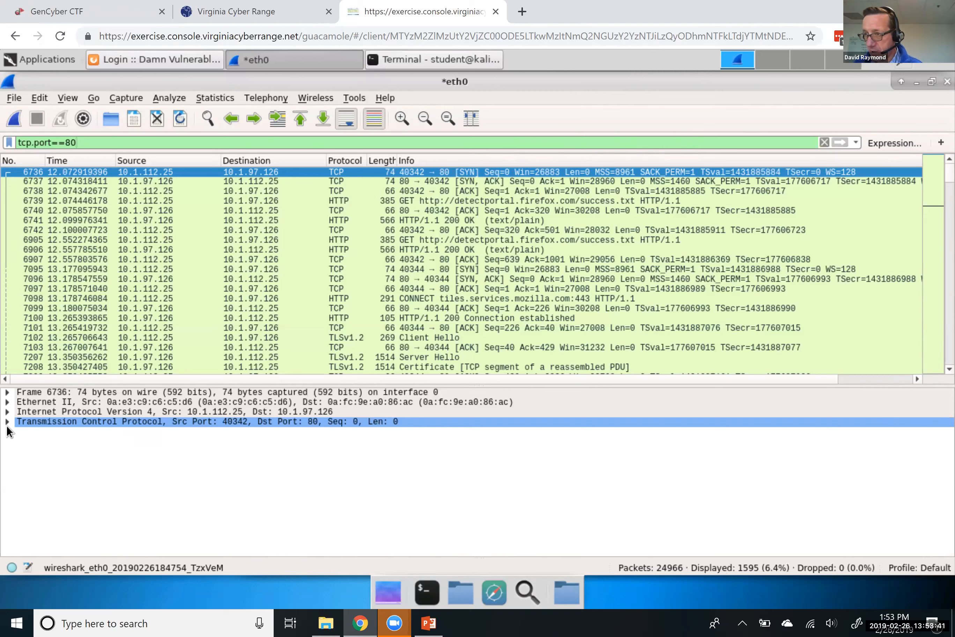
pyautogui.click(7, 393)
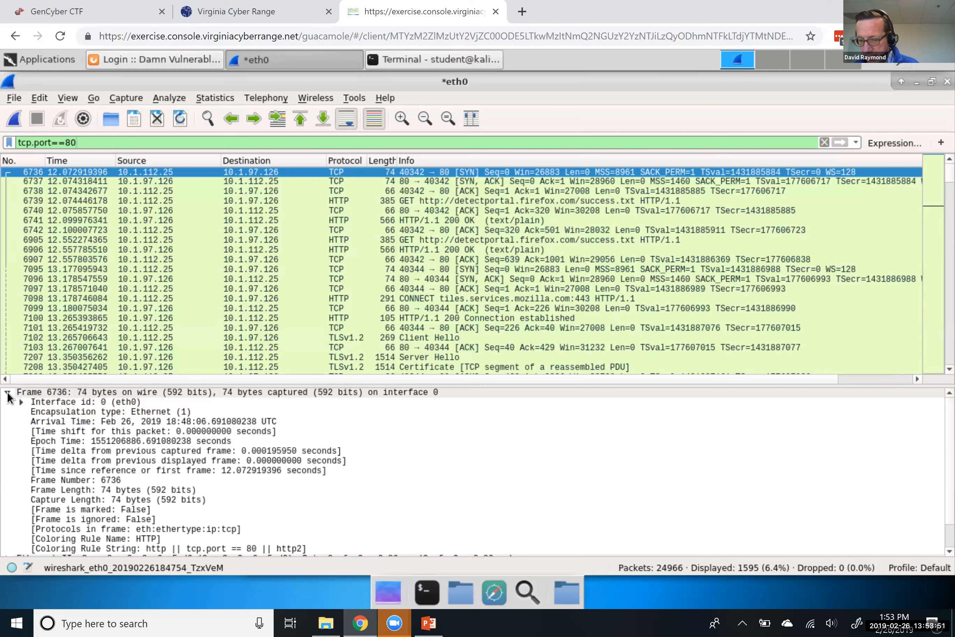
pyautogui.click(7, 394)
pyautogui.click(7, 393)
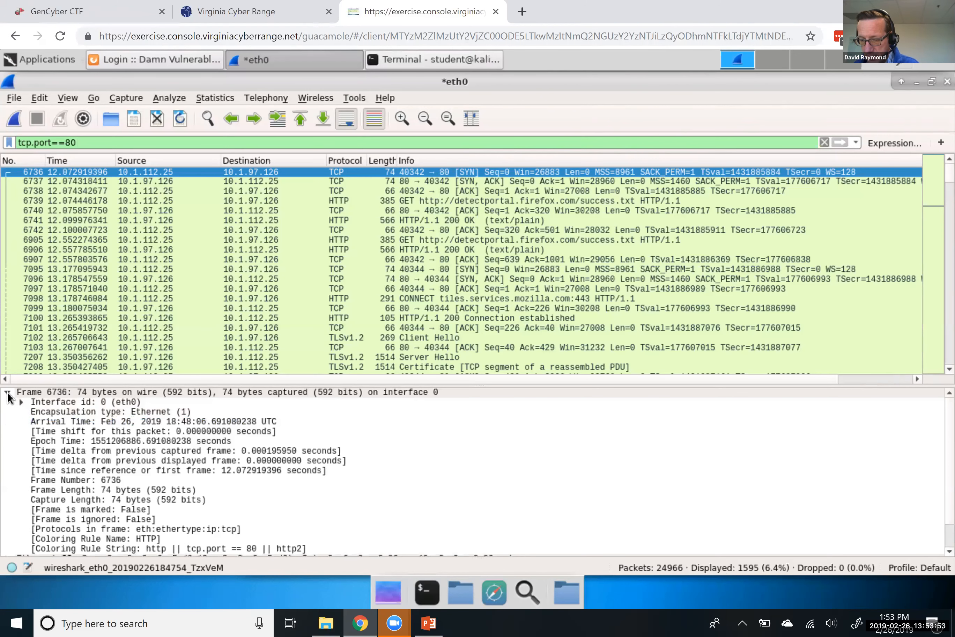
pyautogui.click(7, 394)
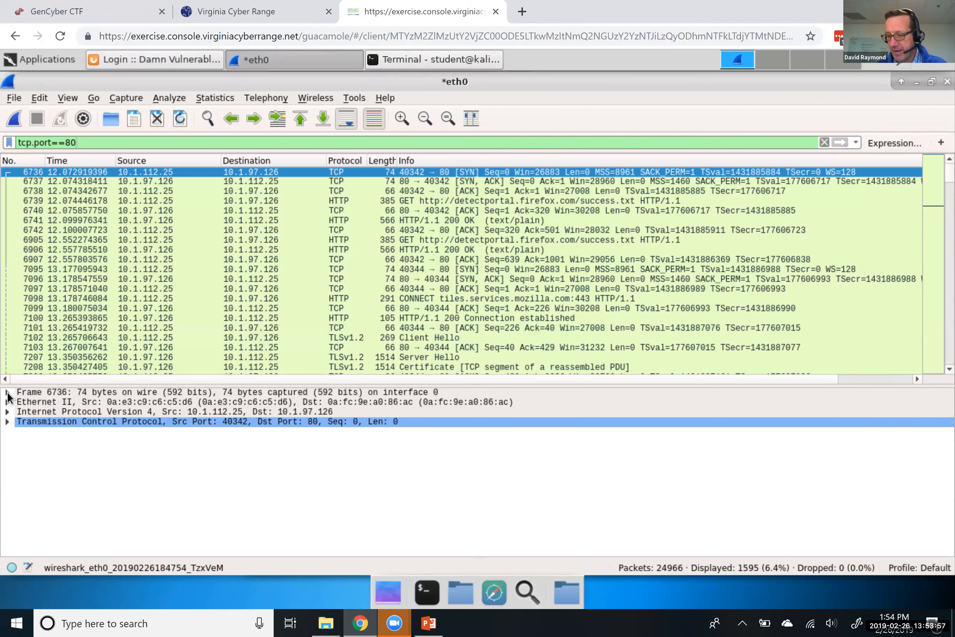
pyautogui.click(7, 393)
pyautogui.click(7, 393)
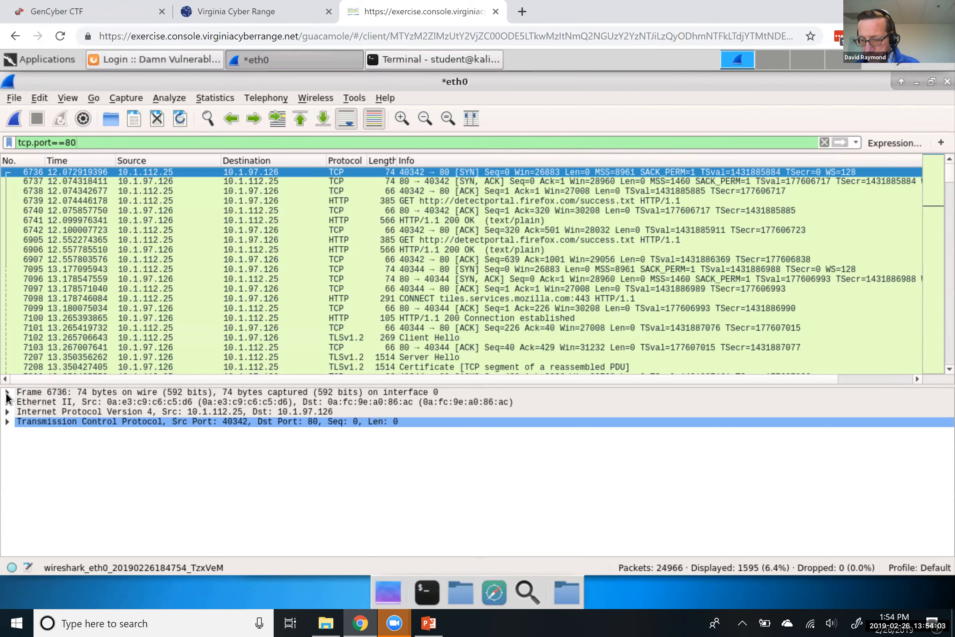
pyautogui.click(8, 393)
pyautogui.click(7, 394)
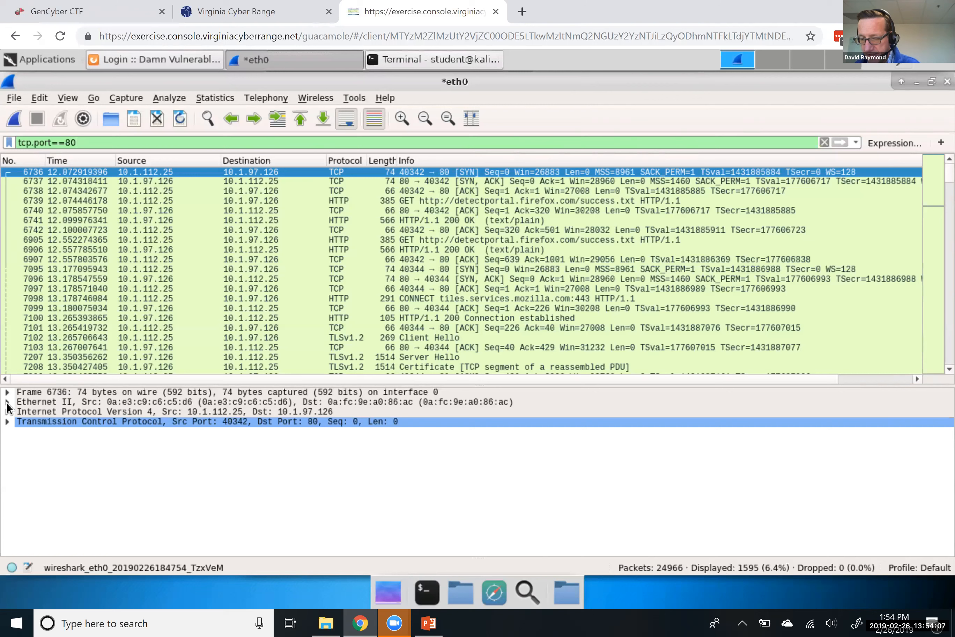
pyautogui.click(7, 403)
pyautogui.click(7, 404)
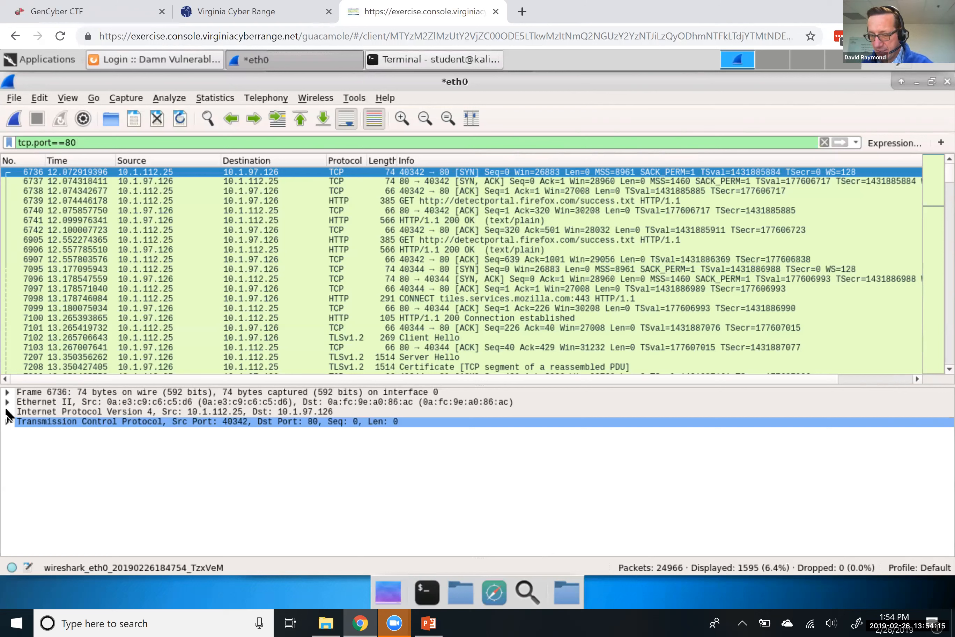
pyautogui.click(7, 412)
# Expand frame 6736's TCP header to show flags 0x002 (SYN), window 26883 and checksum 0xe5c7
pyautogui.scroll(-1, 247, 472)
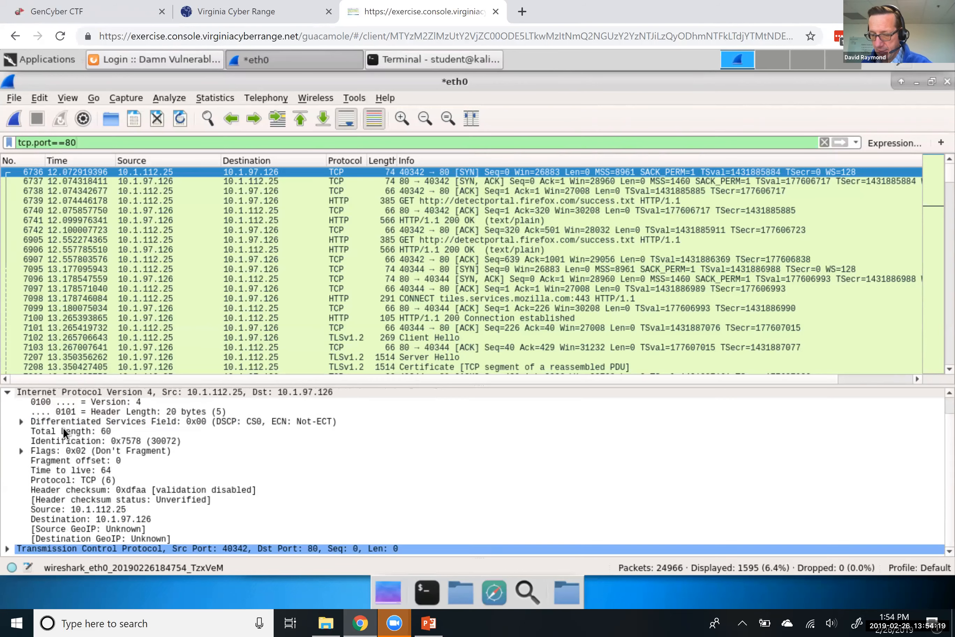
pyautogui.scroll(1, 23, 450)
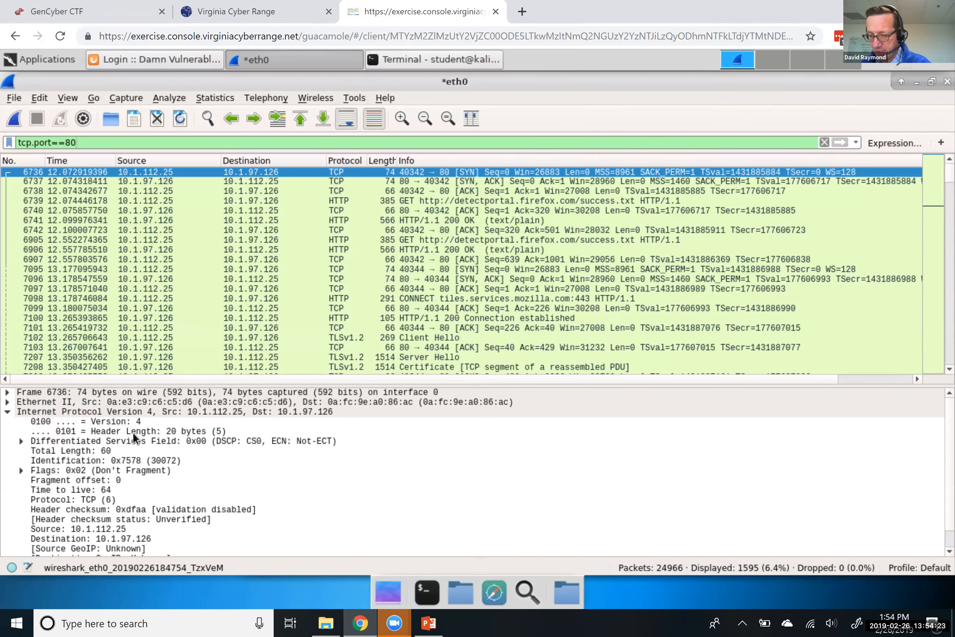
pyautogui.scroll(-1, 132, 433)
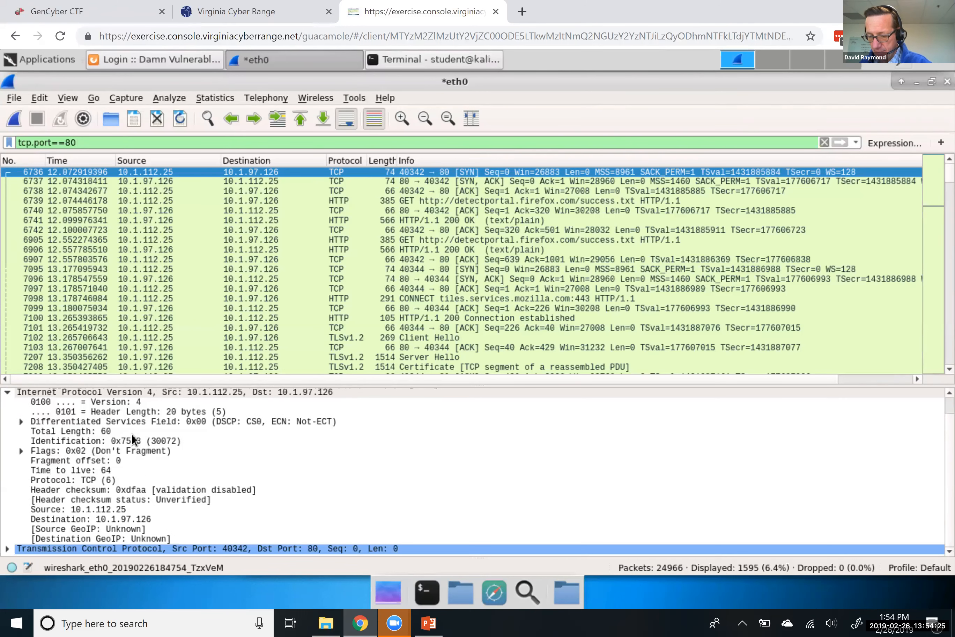
pyautogui.scroll(1, 69, 431)
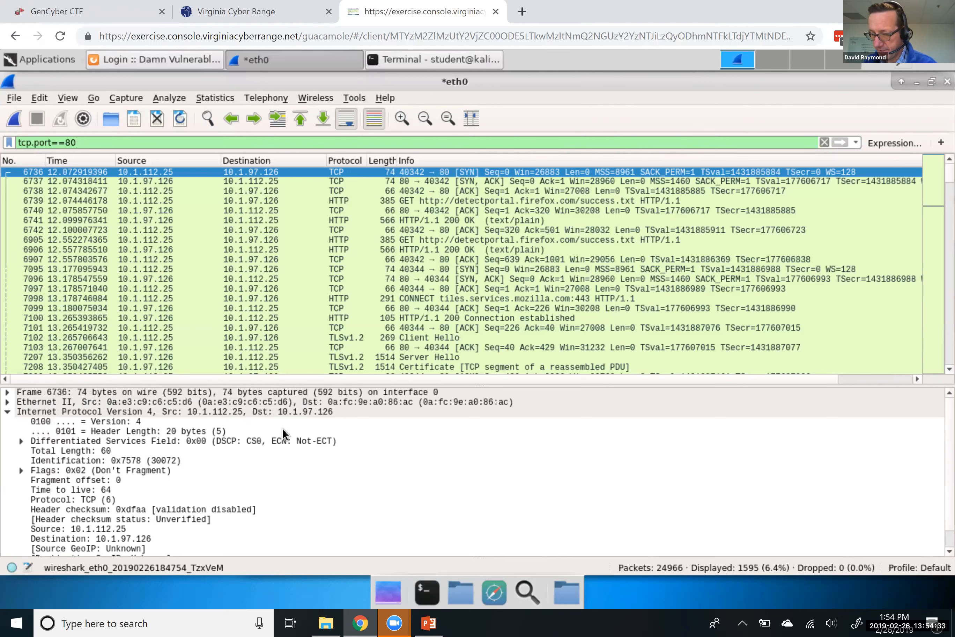
pyautogui.scroll(-1, 278, 473)
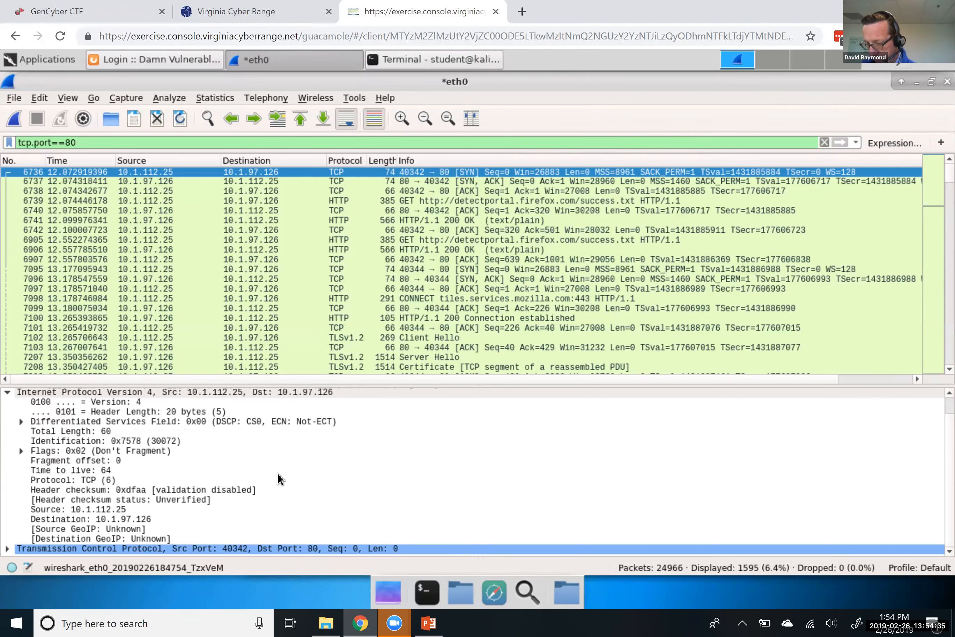
pyautogui.click(8, 548)
pyautogui.scroll(-5, 87, 486)
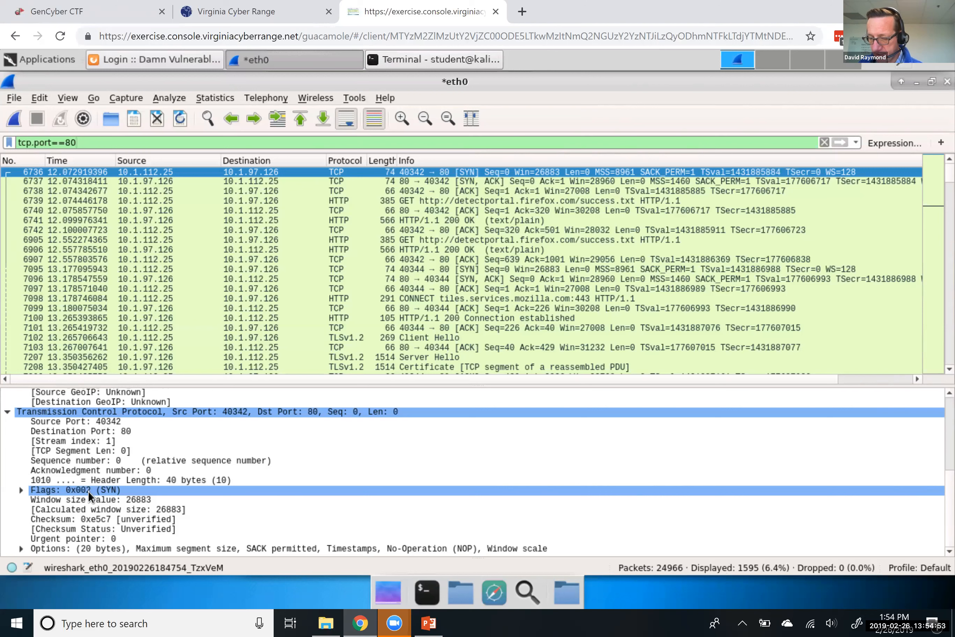
# Step through the SYN-ACK, ACK, HTTP GET and server acknowledgement packets
pyautogui.click(472, 180)
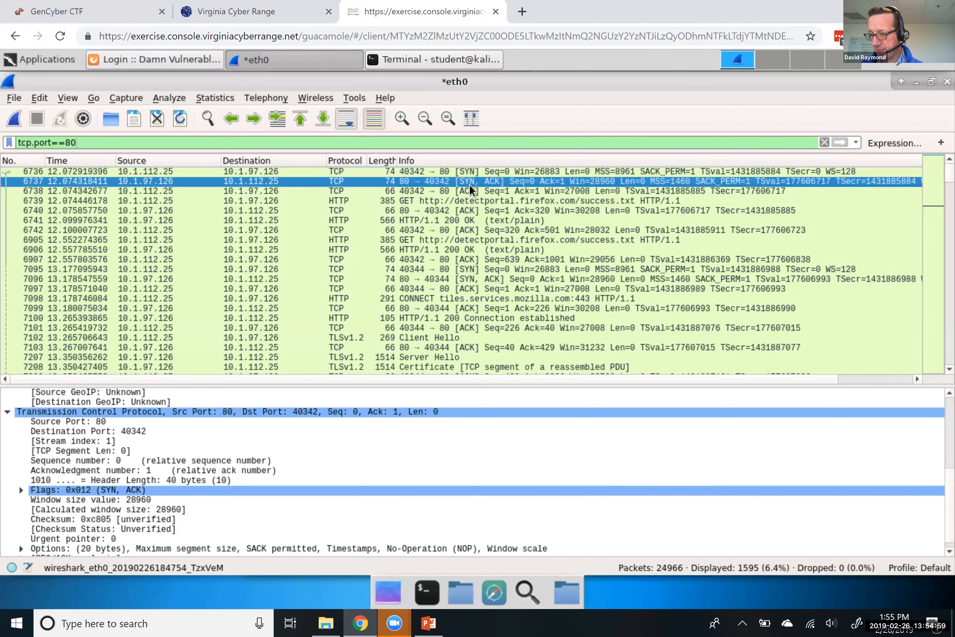
pyautogui.click(468, 190)
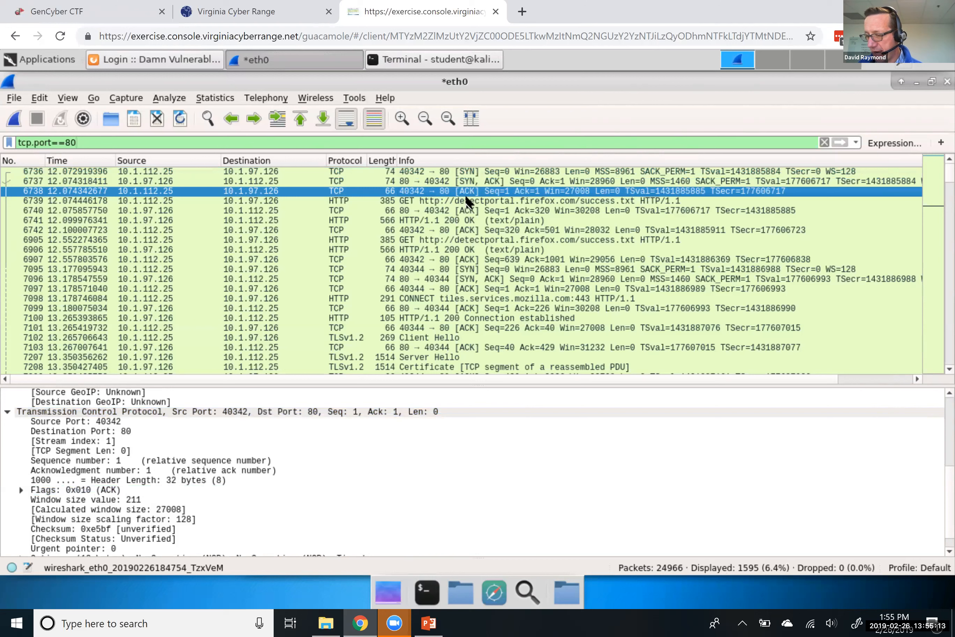
pyautogui.click(452, 197)
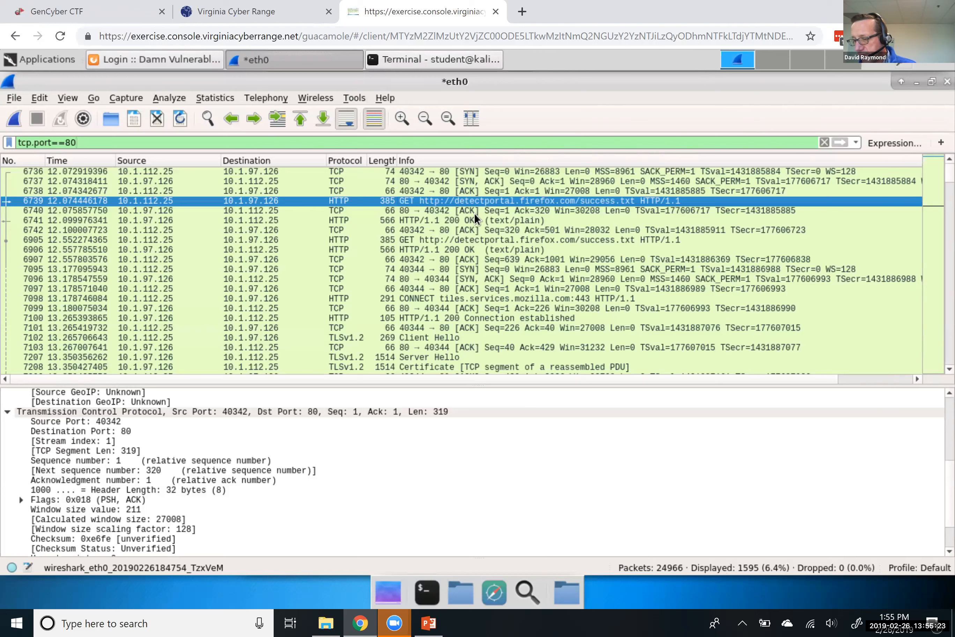
pyautogui.click(439, 210)
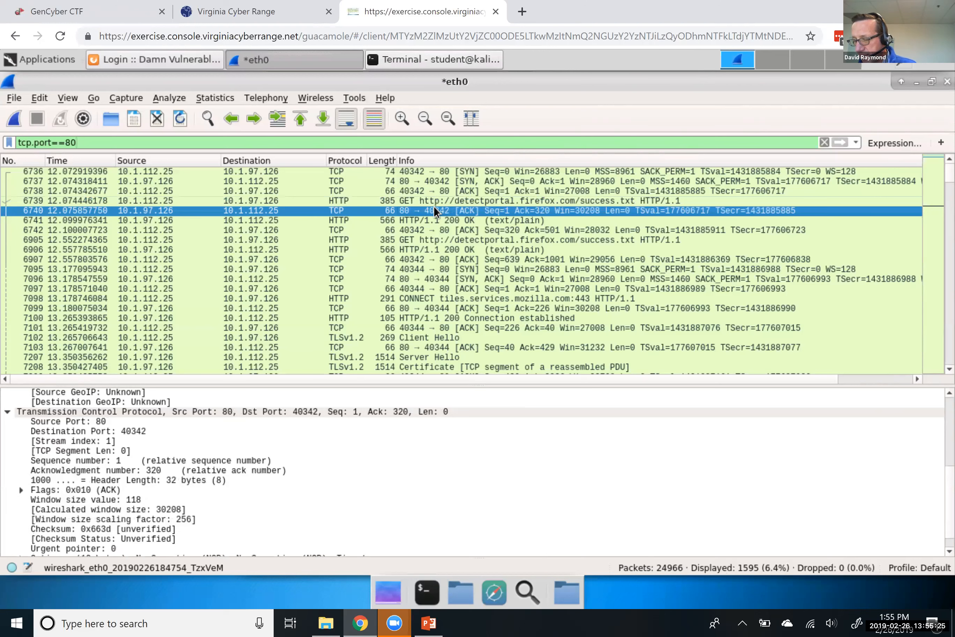
pyautogui.click(426, 199)
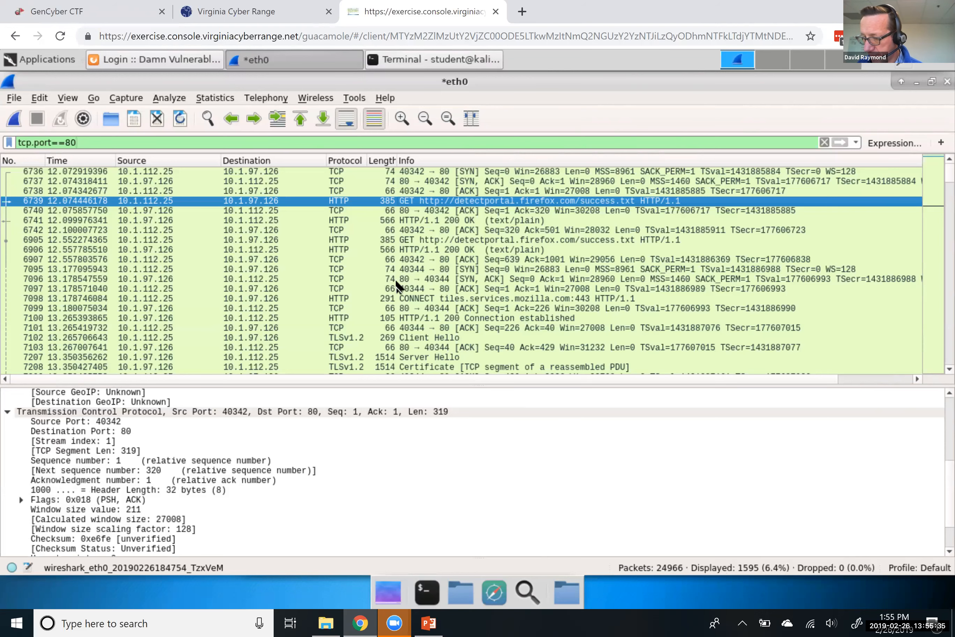
pyautogui.scroll(-8, 397, 285)
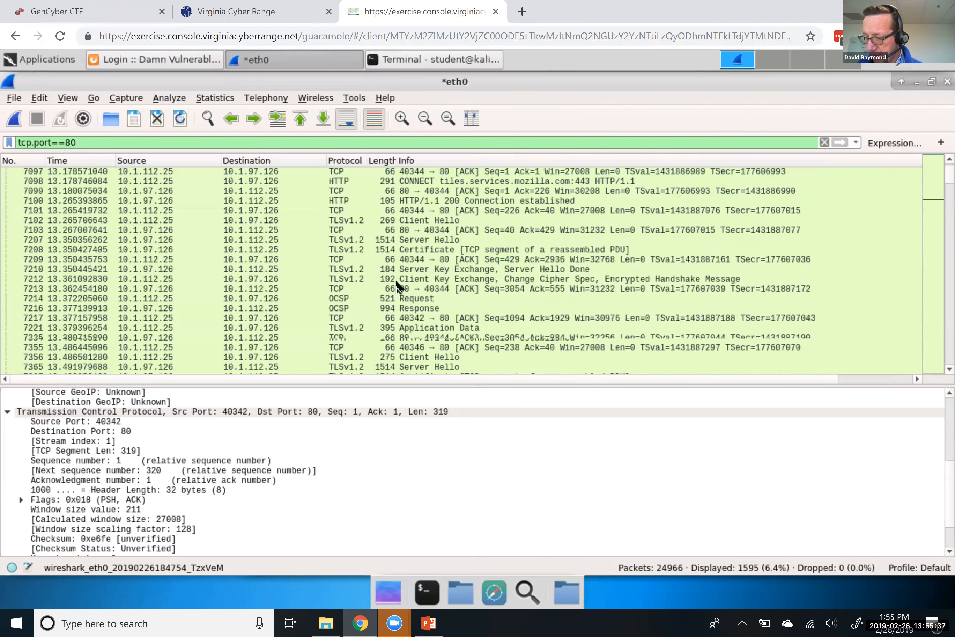
pyautogui.scroll(-10, 397, 285)
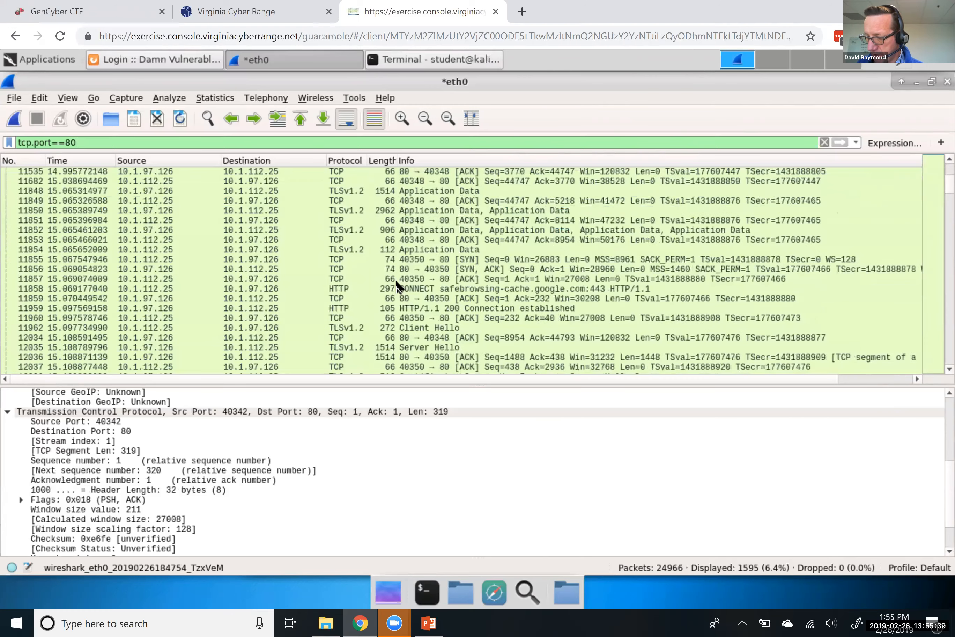
pyautogui.scroll(-10, 396, 284)
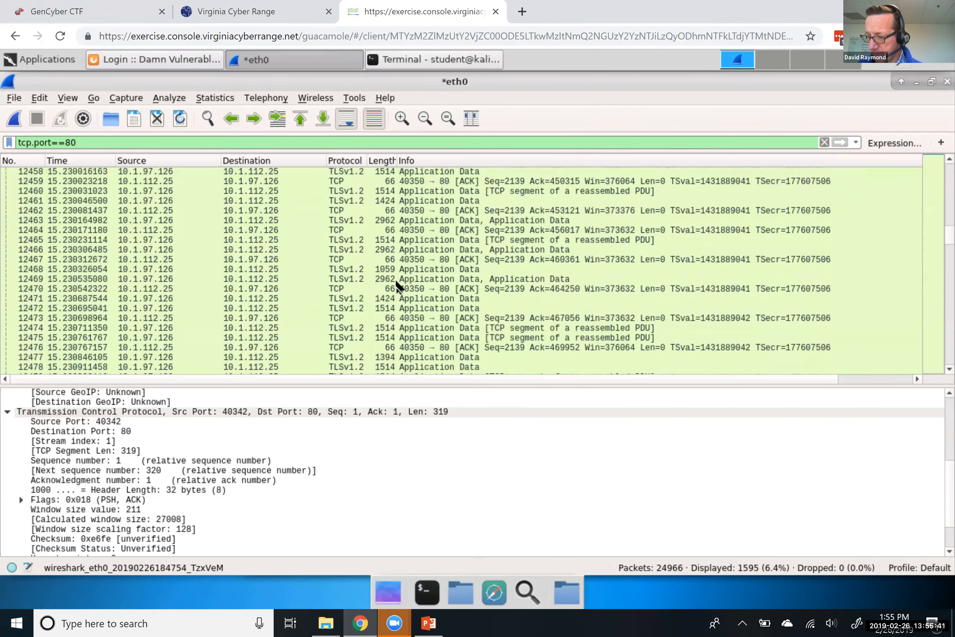
pyautogui.scroll(10, 396, 284)
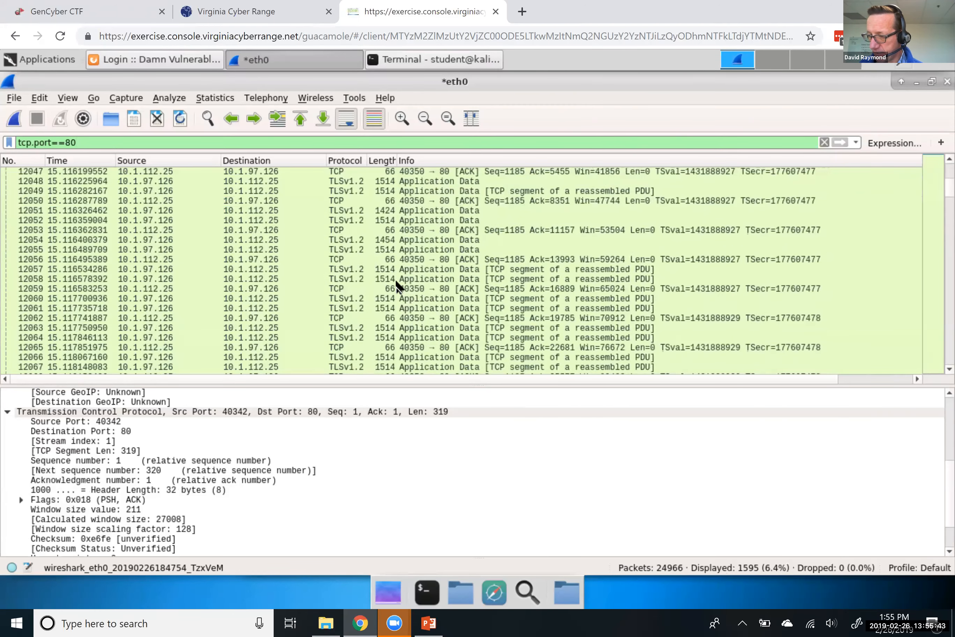
pyautogui.scroll(12, 397, 285)
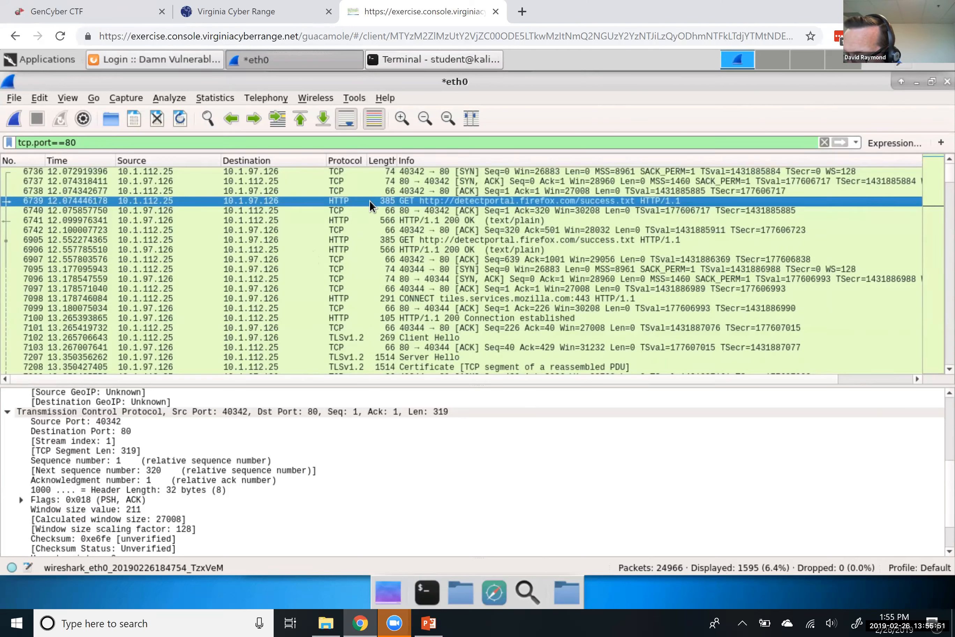
# Reselect SYN-ACK 6737 and final ACK 6738, reviewing its Seq 1, Ack 1 and flag 0x010
pyautogui.click(461, 170)
pyautogui.click(460, 181)
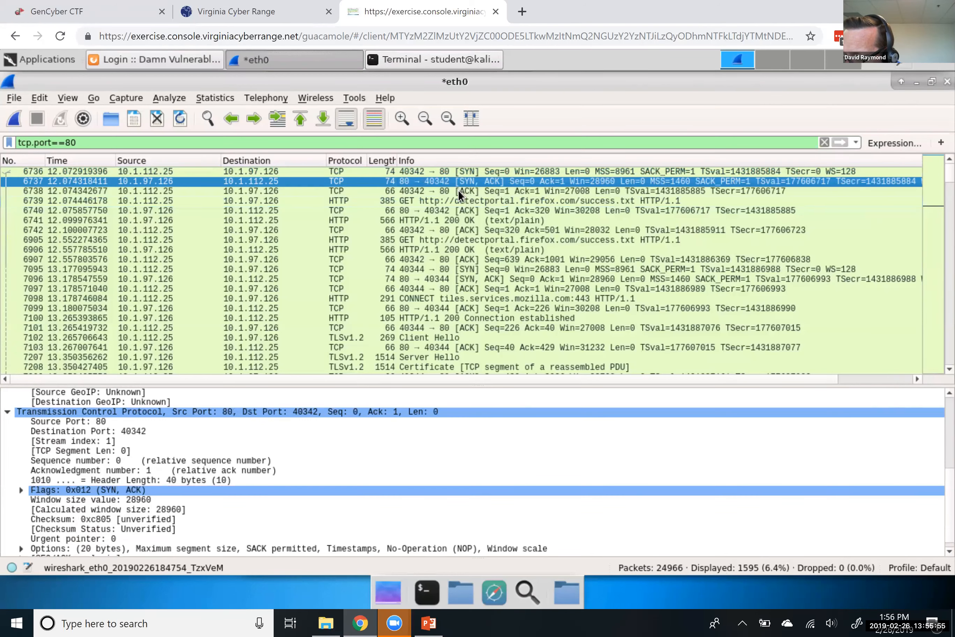
pyautogui.click(458, 189)
pyautogui.scroll(-2, 396, 262)
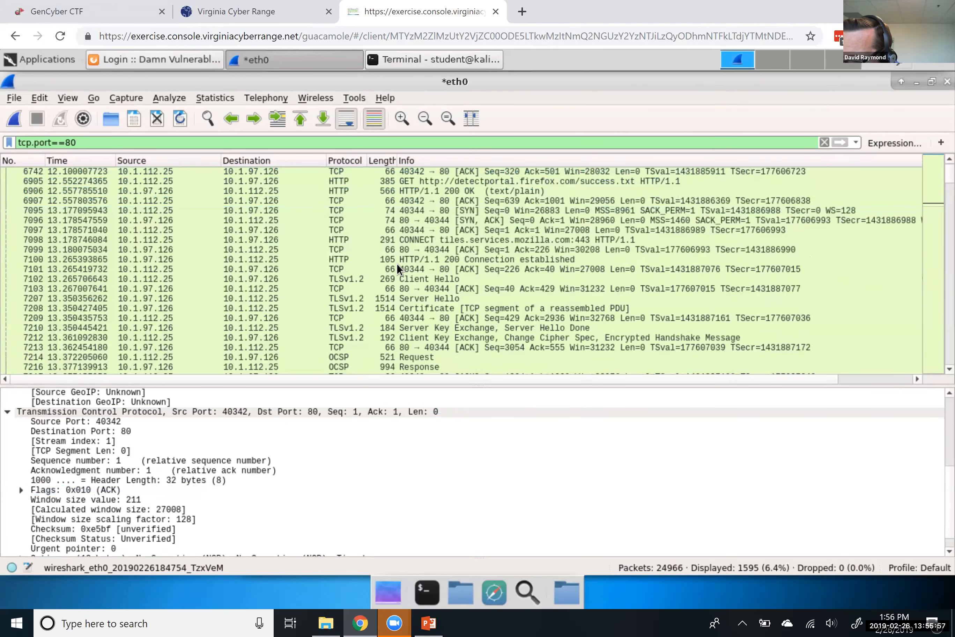
pyautogui.scroll(-5, 397, 263)
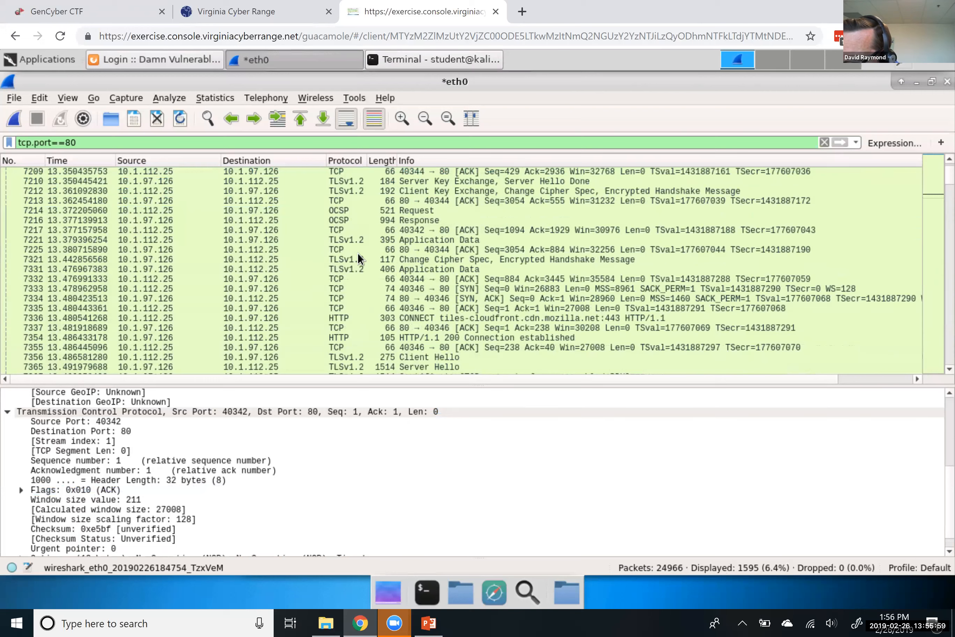
pyautogui.scroll(-9, 383, 286)
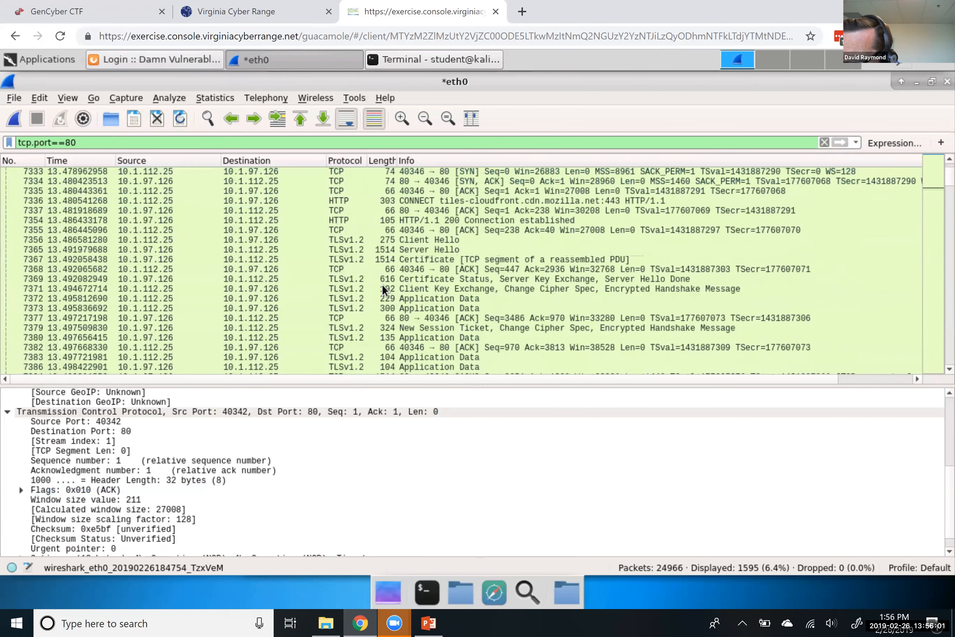
pyautogui.scroll(-15, 382, 287)
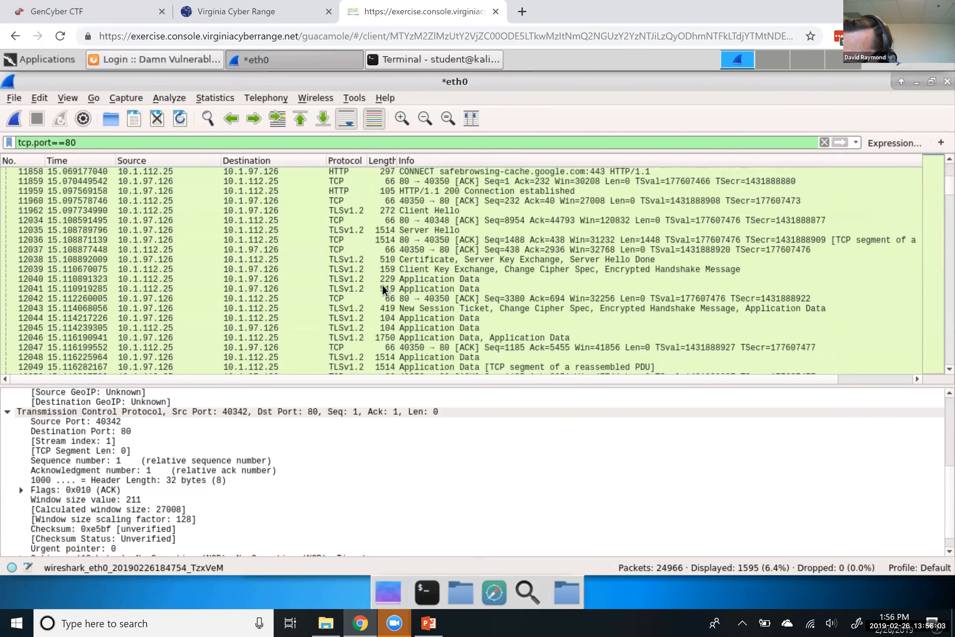
pyautogui.scroll(-10, 382, 287)
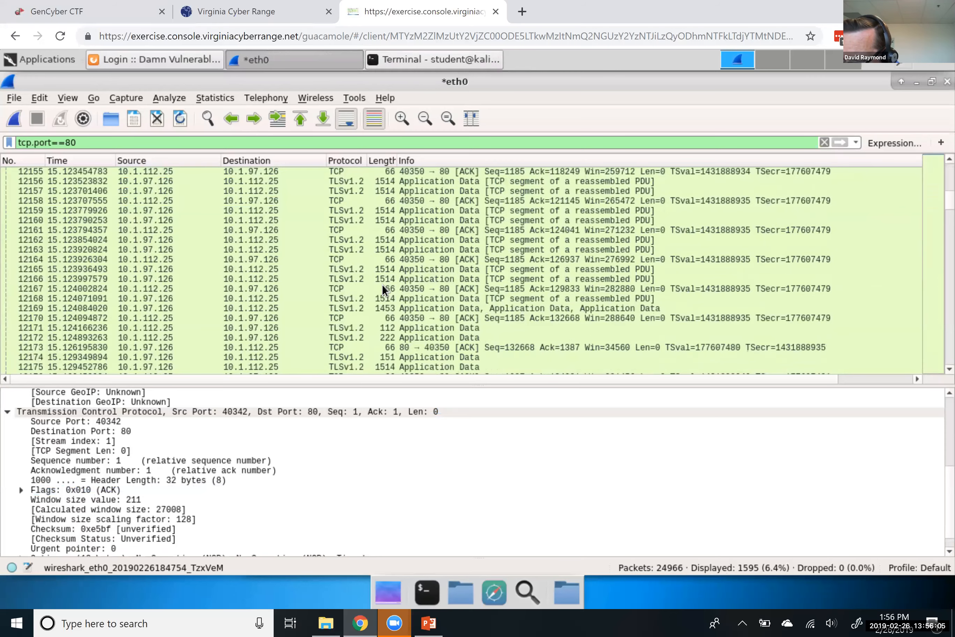
pyautogui.scroll(-12, 382, 286)
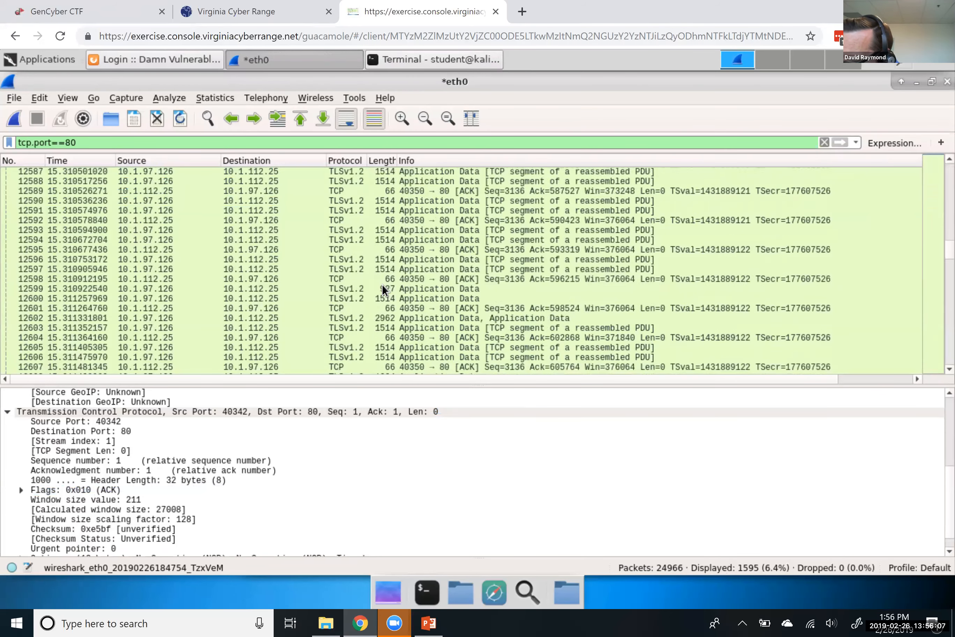
pyautogui.scroll(20, 383, 286)
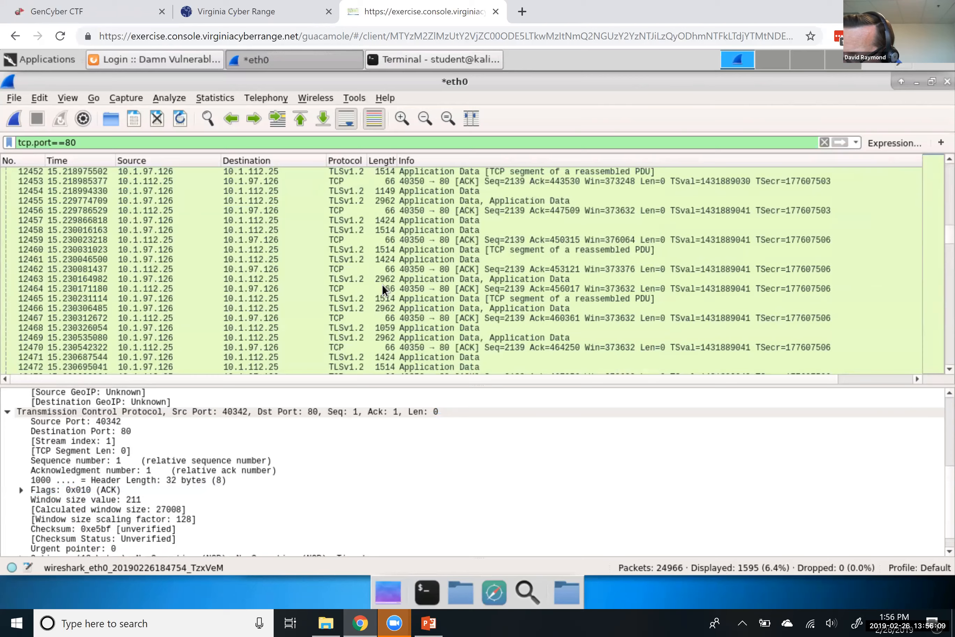
pyautogui.scroll(15, 382, 284)
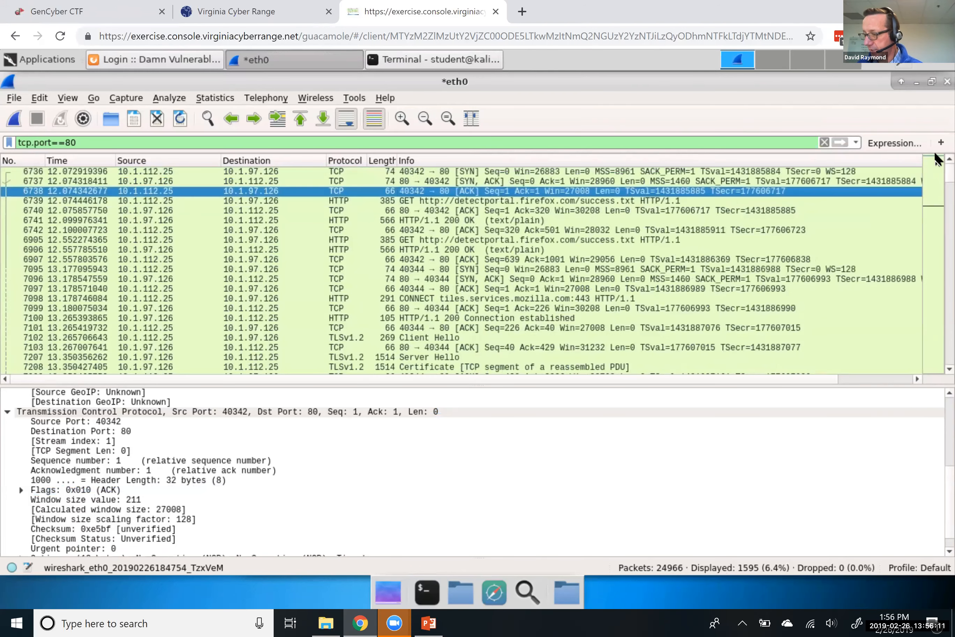
# Follow packet 6738's TCP stream and read through its detectportal.firefox.com requests and responses
pyautogui.rightClick(501, 196)
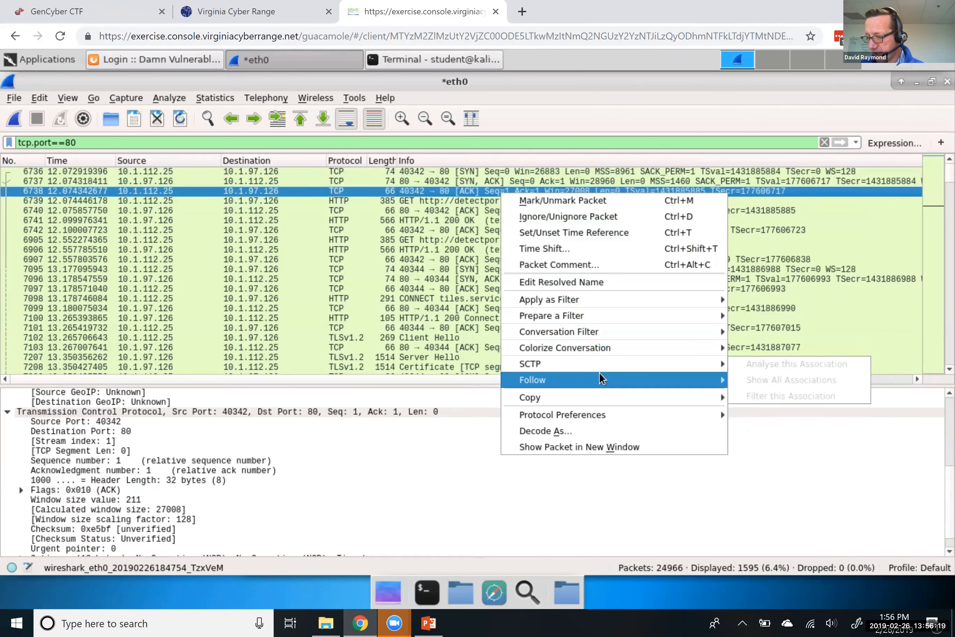
pyautogui.moveTo(599, 378)
pyautogui.click(749, 381)
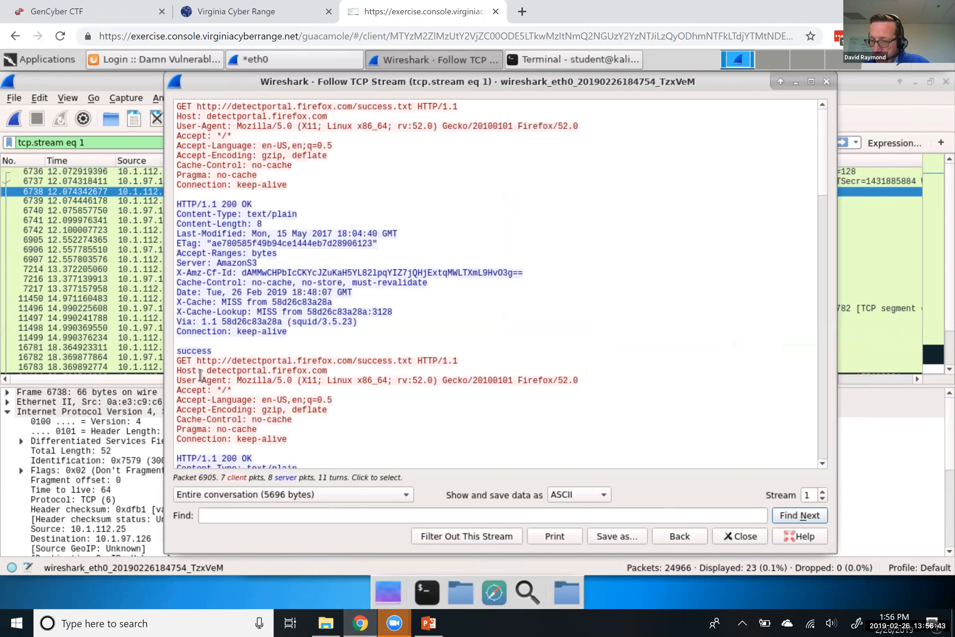
pyautogui.scroll(-3, 200, 374)
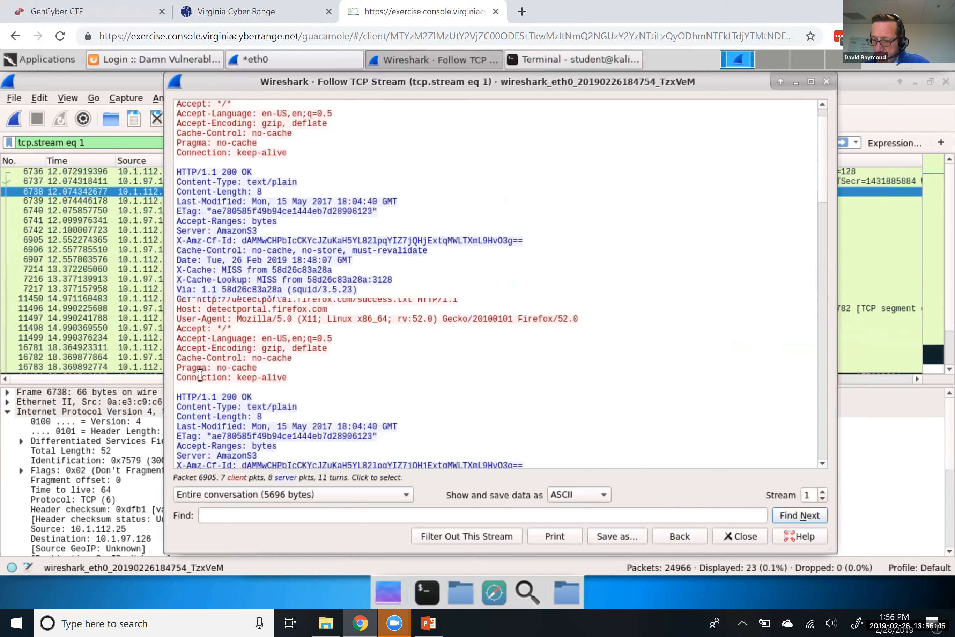
pyautogui.scroll(-1, 228, 320)
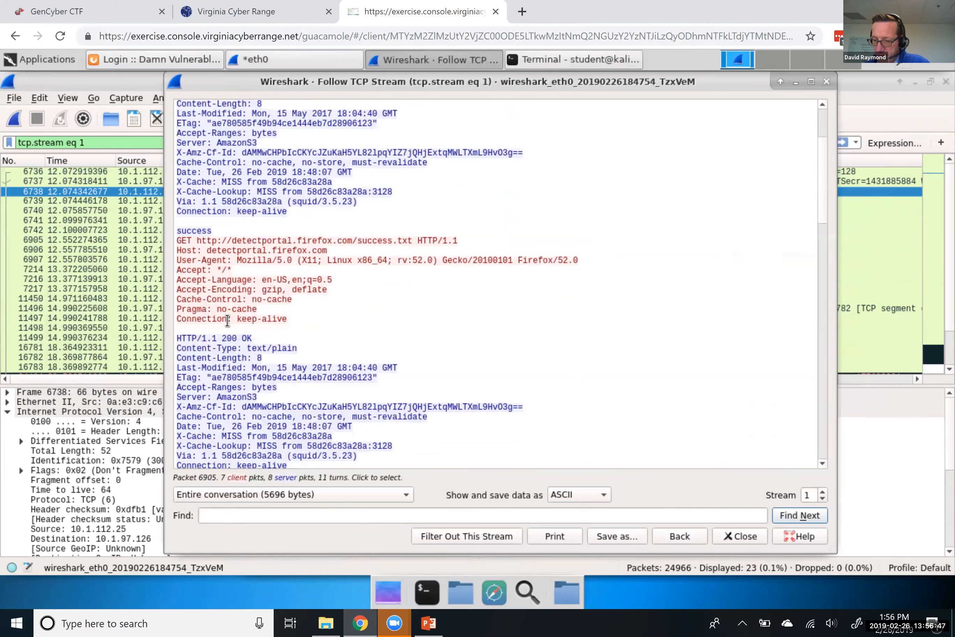
pyautogui.scroll(-3, 218, 297)
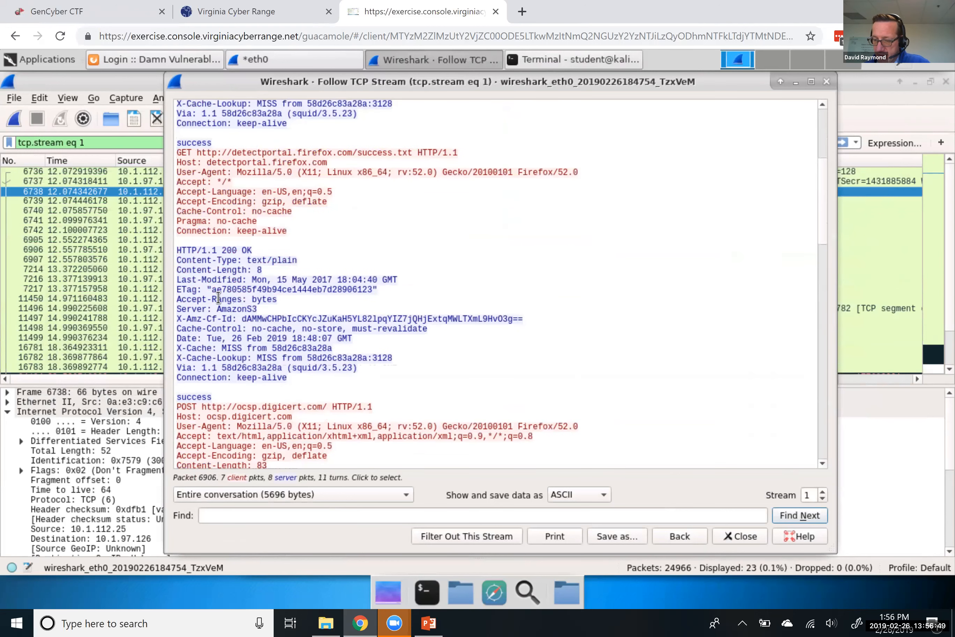
pyautogui.scroll(-9, 236, 253)
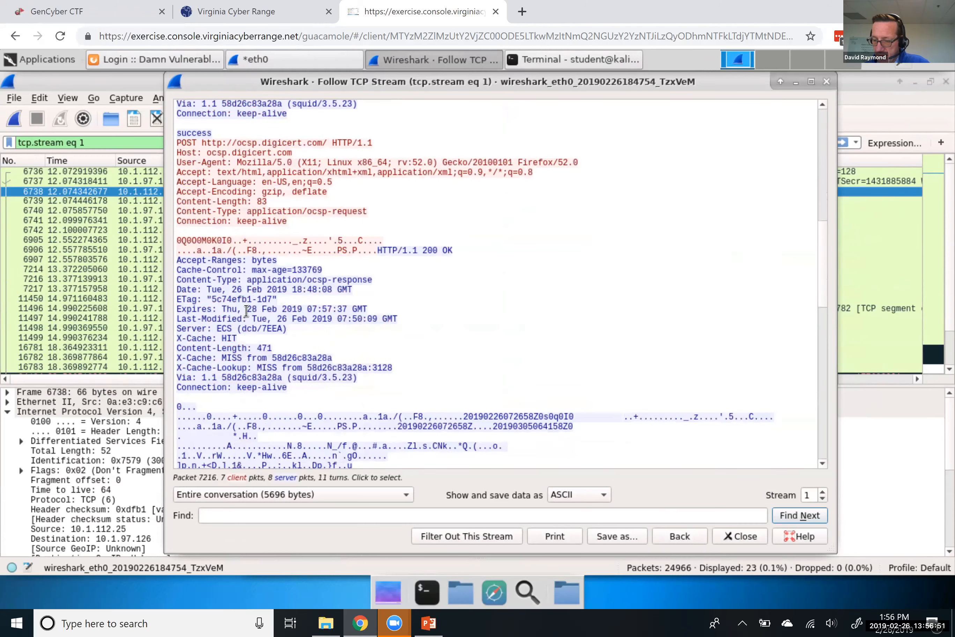
pyautogui.scroll(6, 246, 311)
pyautogui.scroll(9, 255, 255)
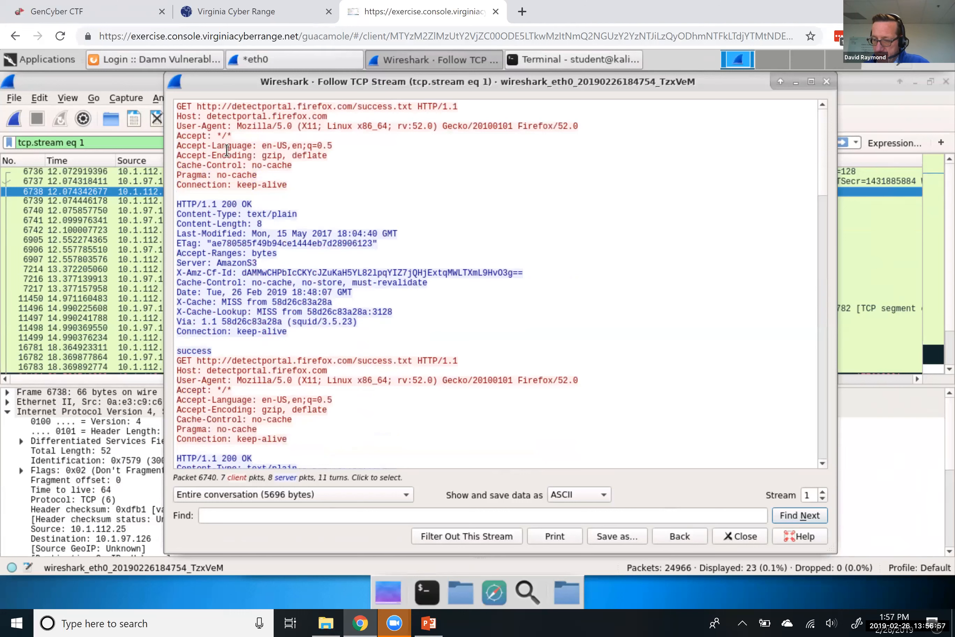
pyautogui.click(828, 81)
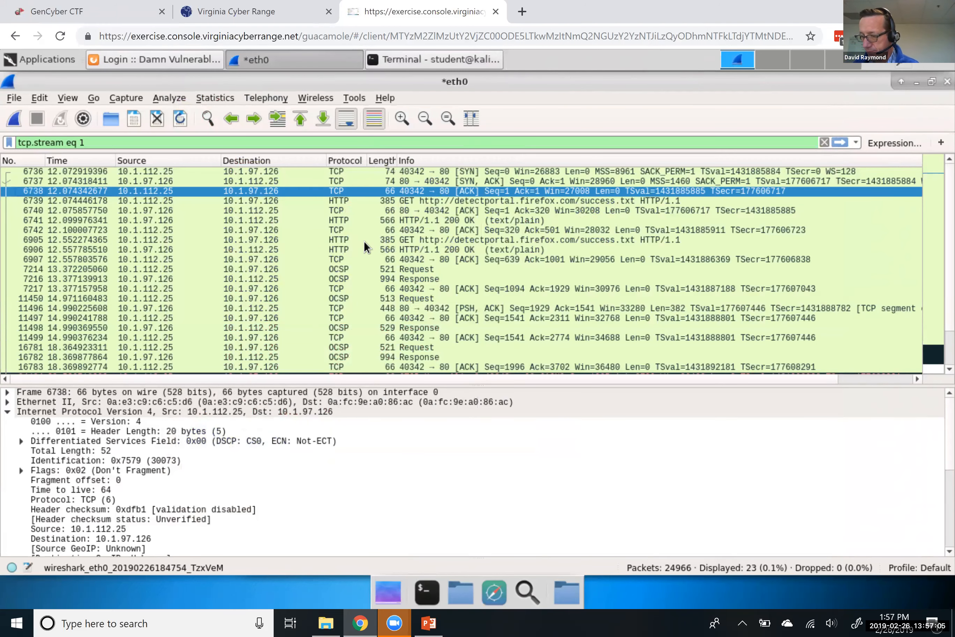
# Remove the tcp.stream eq 1 filter so all 24966 packets are listed again
pyautogui.scroll(-1, 365, 247)
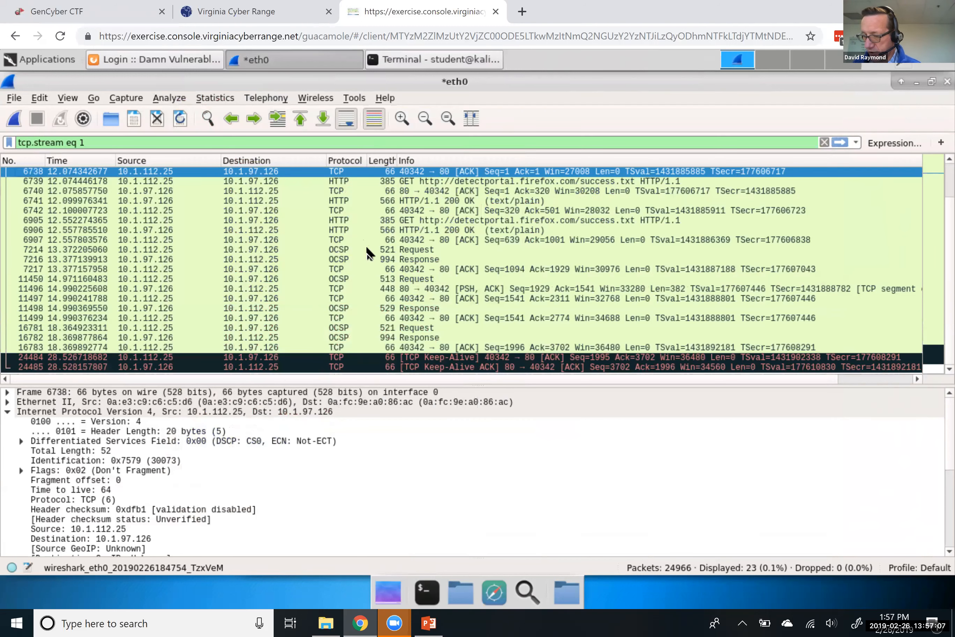
pyautogui.click(824, 142)
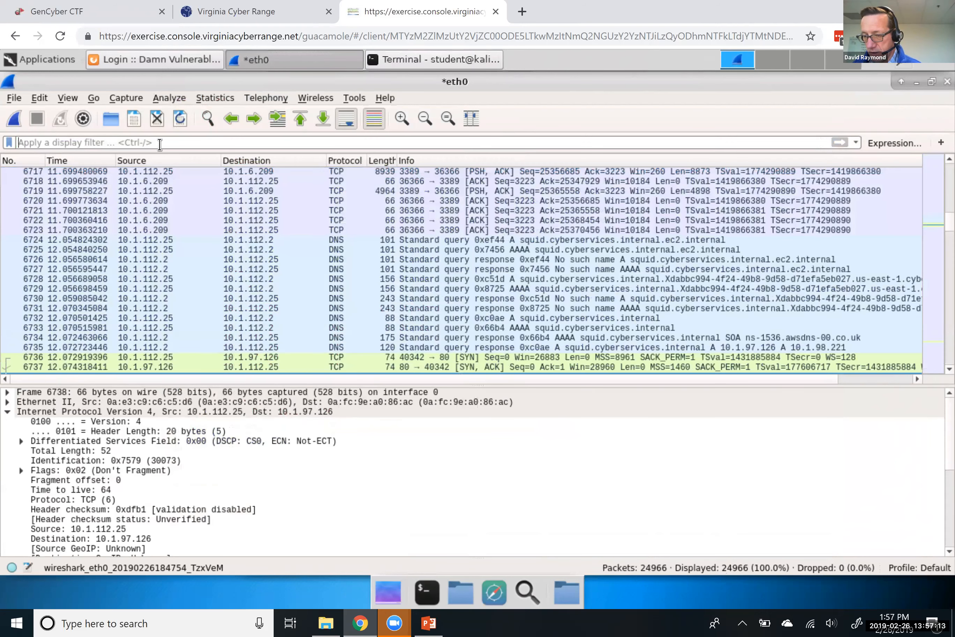
pyautogui.click(160, 142)
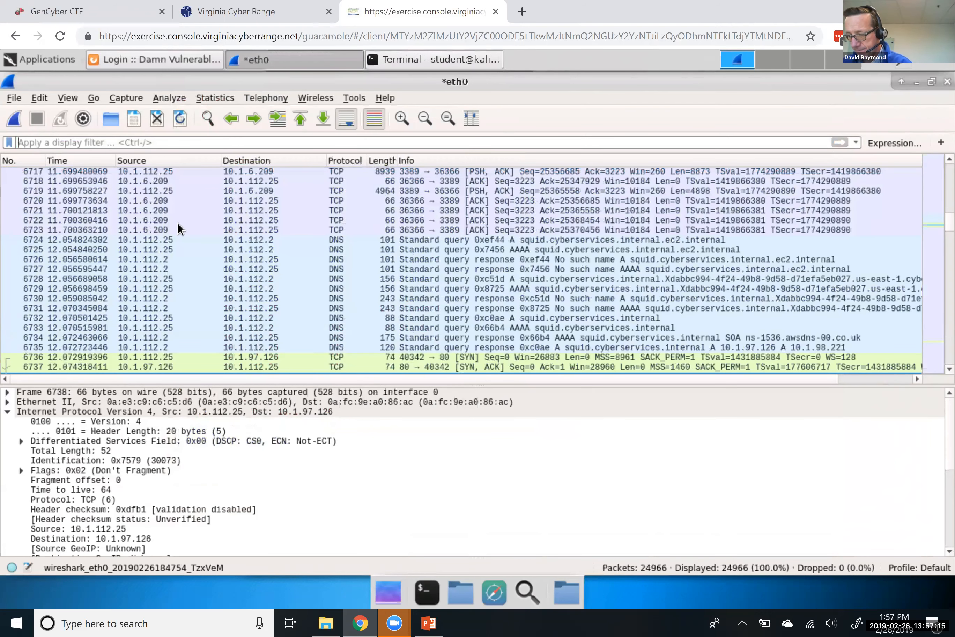
pyautogui.write('tcp.port')
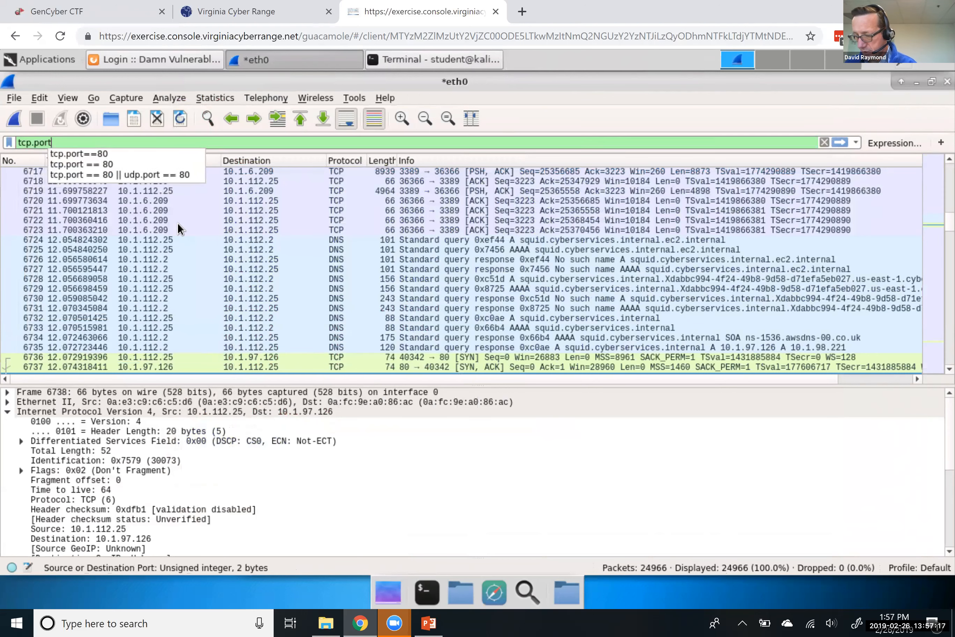
pyautogui.write('==8')
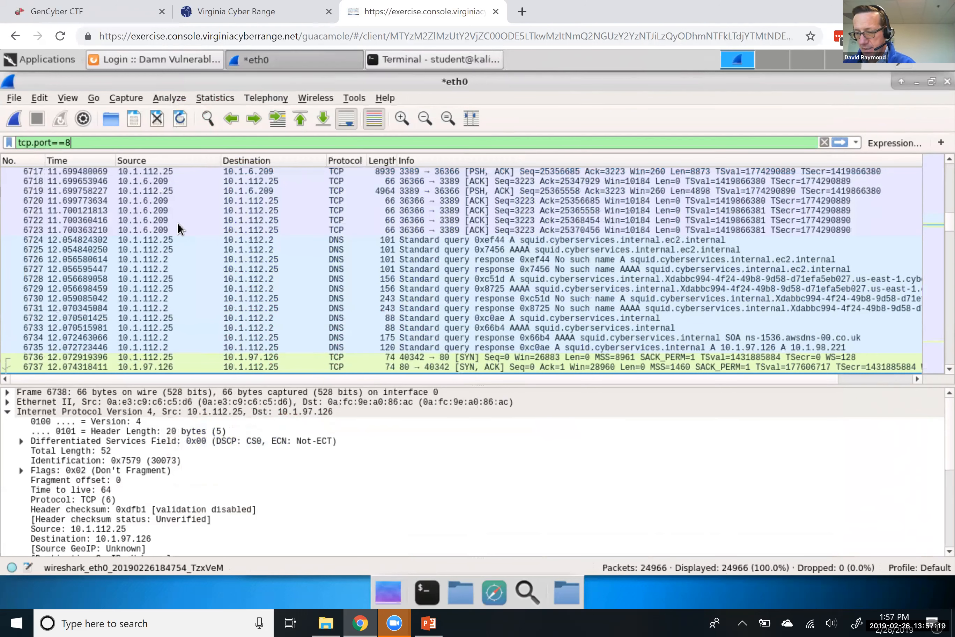
pyautogui.write('0 and contains ')
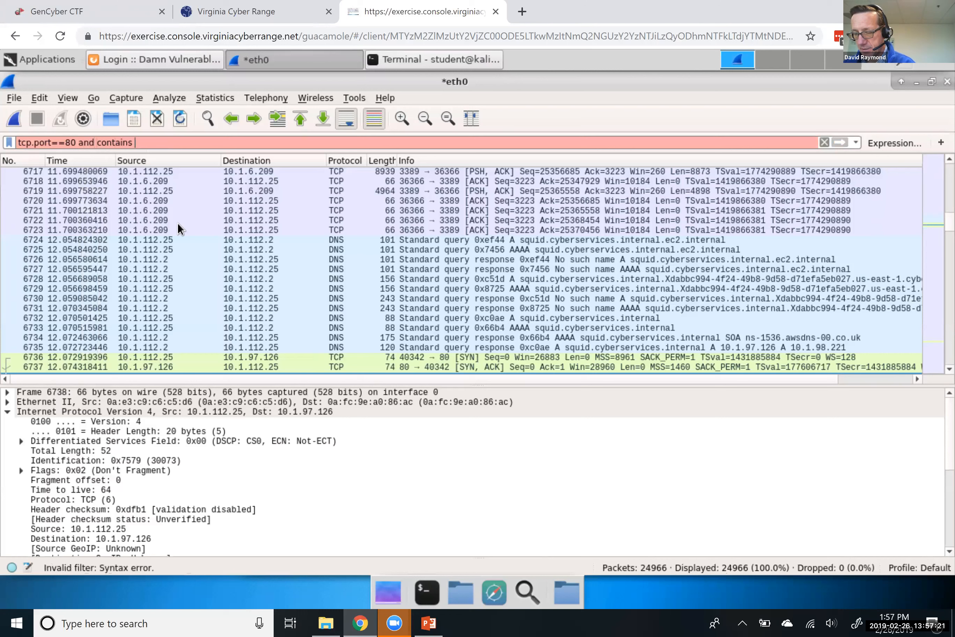
pyautogui.write('dvwa')
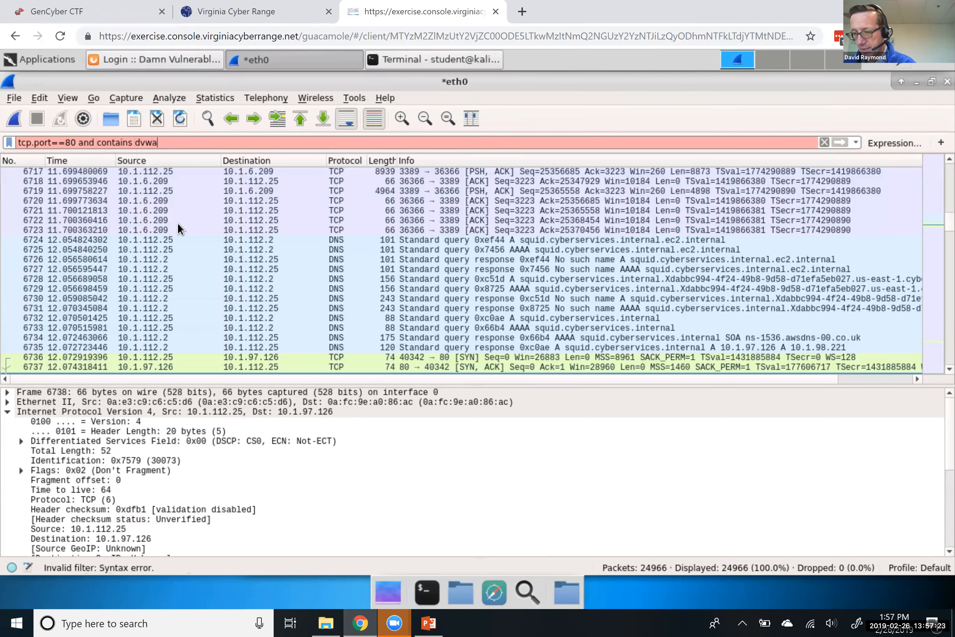
pyautogui.write('.xamp')
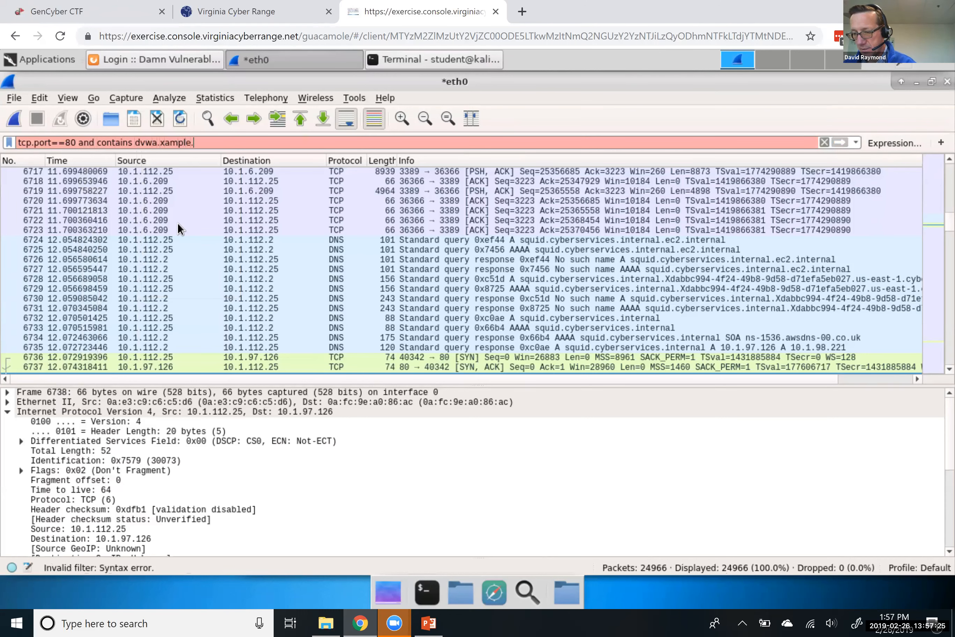
pyautogui.press('BackSpace')
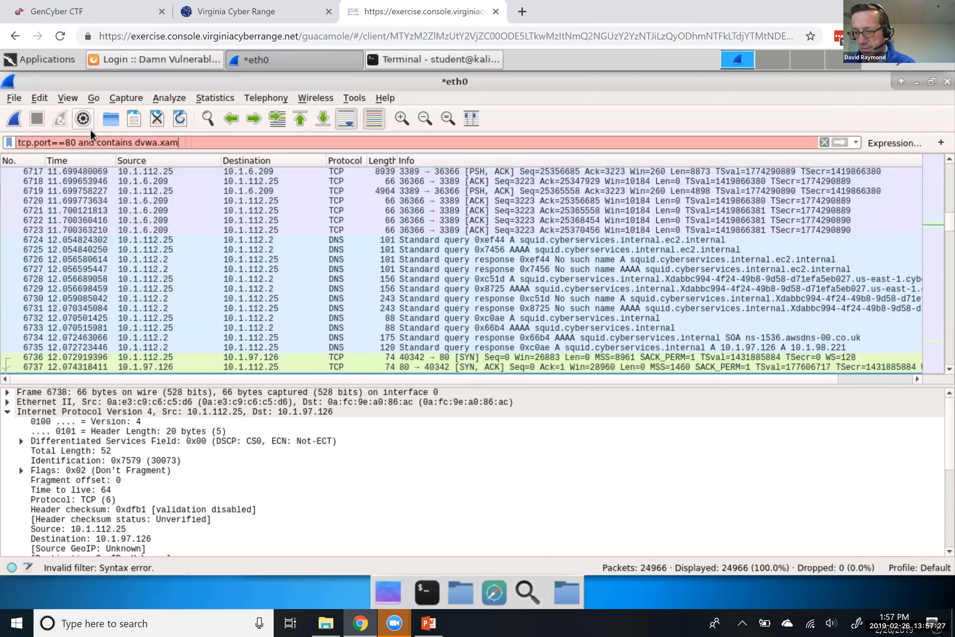
pyautogui.click(95, 142)
pyautogui.press('BackSpace')
pyautogui.press('BackSpace')
pyautogui.press('BackSpace')
pyautogui.press('BackSpace')
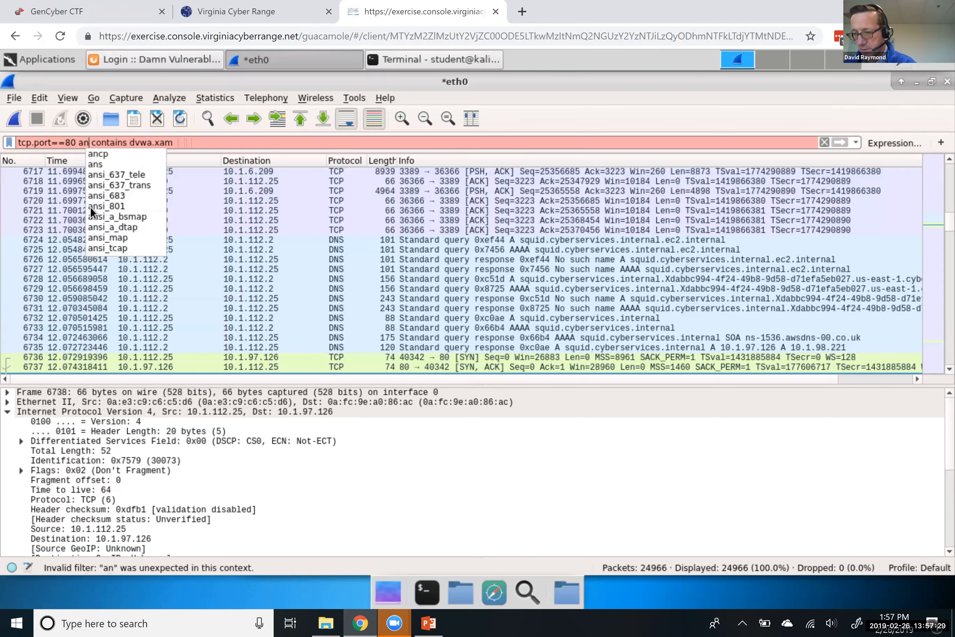
pyautogui.write('&&')
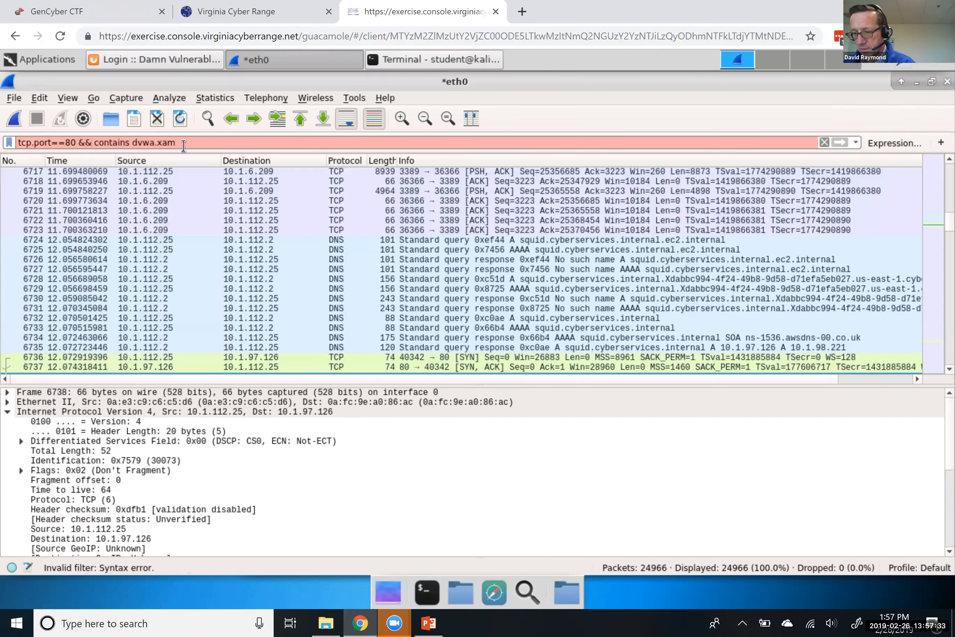
pyautogui.press('BackSpace')
pyautogui.press('BackSpace')
pyautogui.press('BackSpace')
pyautogui.press('BackSpace')
pyautogui.press('BackSpace')
pyautogui.press('BackSpace')
pyautogui.press('BackSpace')
pyautogui.press('BackSpace')
pyautogui.press('BackSpace')
pyautogui.press('BackSpace')
pyautogui.press('BackSpace')
pyautogui.press('BackSpace')
pyautogui.press('BackSpace')
pyautogui.press('BackSpace')
pyautogui.press('BackSpace')
pyautogui.press('BackSpace')
pyautogui.press('BackSpace')
pyautogui.press('BackSpace')
pyautogui.press('BackSpace')
pyautogui.press('BackSpace')
pyautogui.press('BackSpace')
pyautogui.write('contains dvw')
pyautogui.write('a')
pyautogui.press('BackSpace')
pyautogui.press('BackSpace')
pyautogui.press('BackSpace')
pyautogui.press('BackSpace')
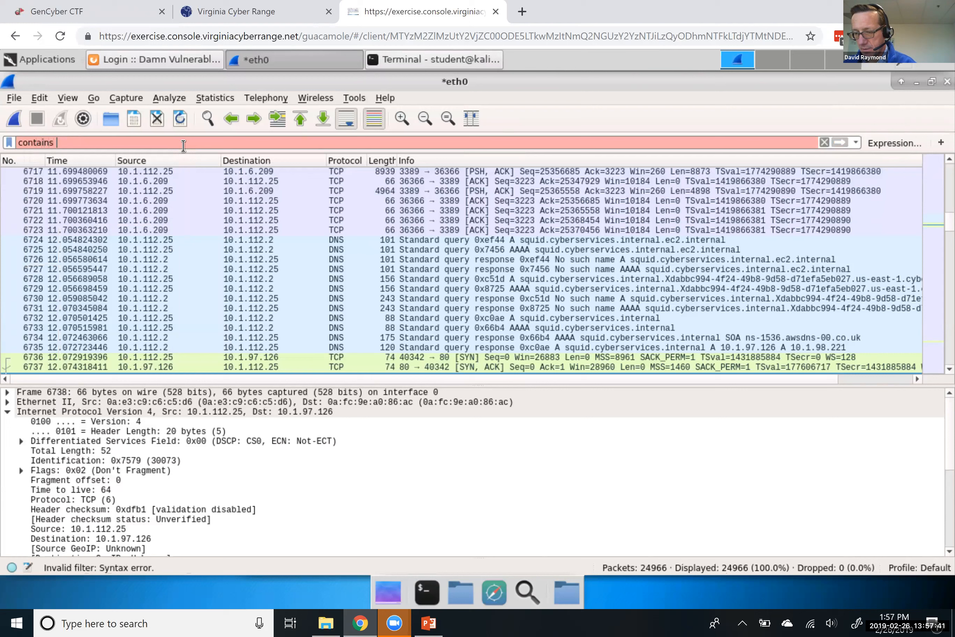
pyautogui.write('"dvwa"')
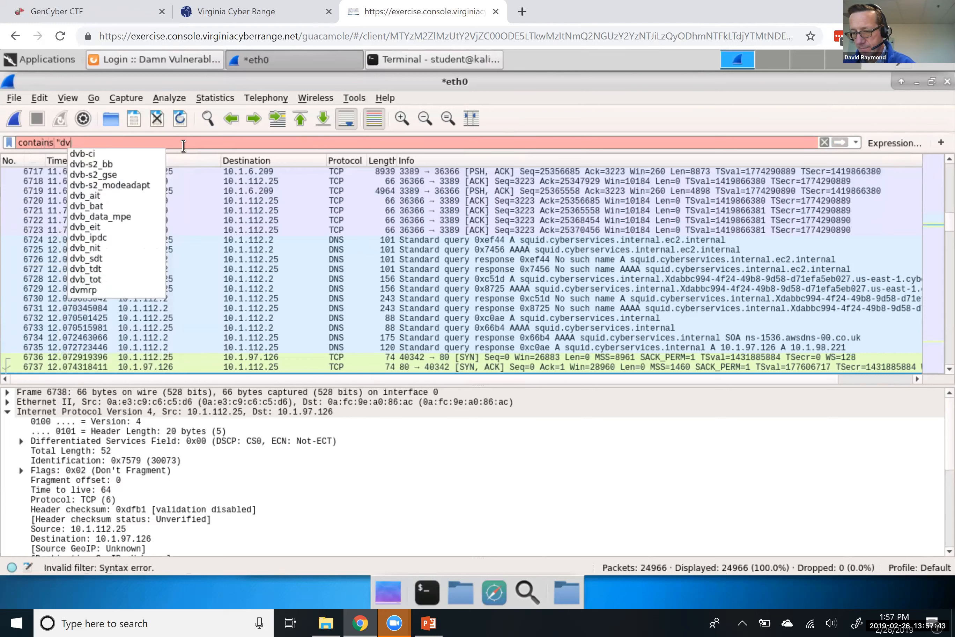
pyautogui.press('BackSpace')
pyautogui.press('BackSpace')
pyautogui.press('BackSpace')
pyautogui.press('BackSpace')
pyautogui.press('BackSpace')
pyautogui.press('BackSpace')
pyautogui.press('BackSpace')
pyautogui.press('BackSpace')
pyautogui.press('BackSpace')
pyautogui.press('BackSpace')
pyautogui.press('BackSpace')
pyautogui.press('BackSpace')
pyautogui.press('BackSpace')
pyautogui.press('BackSpace')
pyautogui.press('BackSpace')
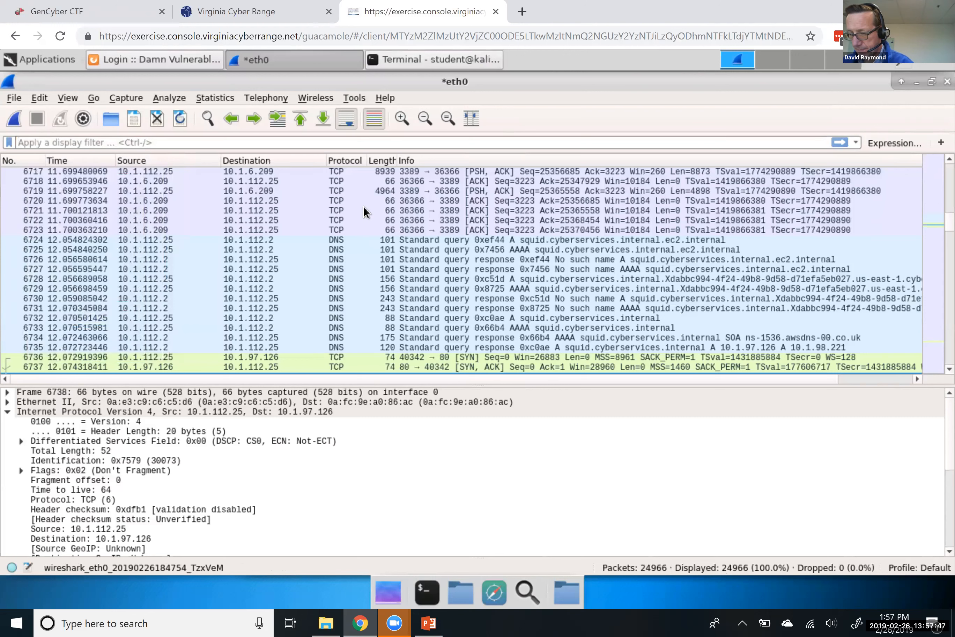
# Apply the display filter tcp contains "dvwa", leaving 6 of 24966 packets
pyautogui.write('t')
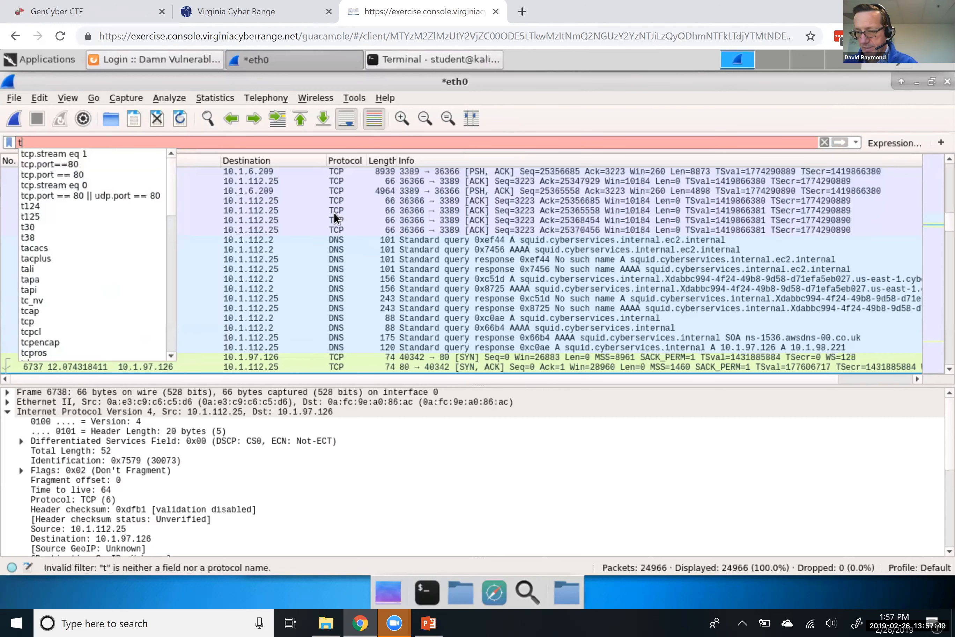
pyautogui.write('cp contains "dvwa"')
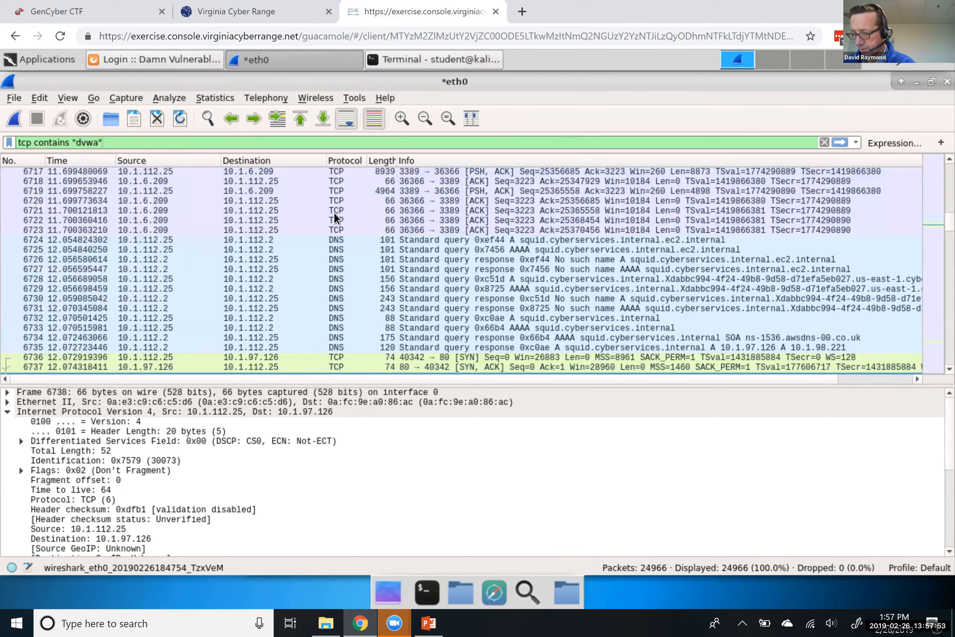
pyautogui.press('Return')
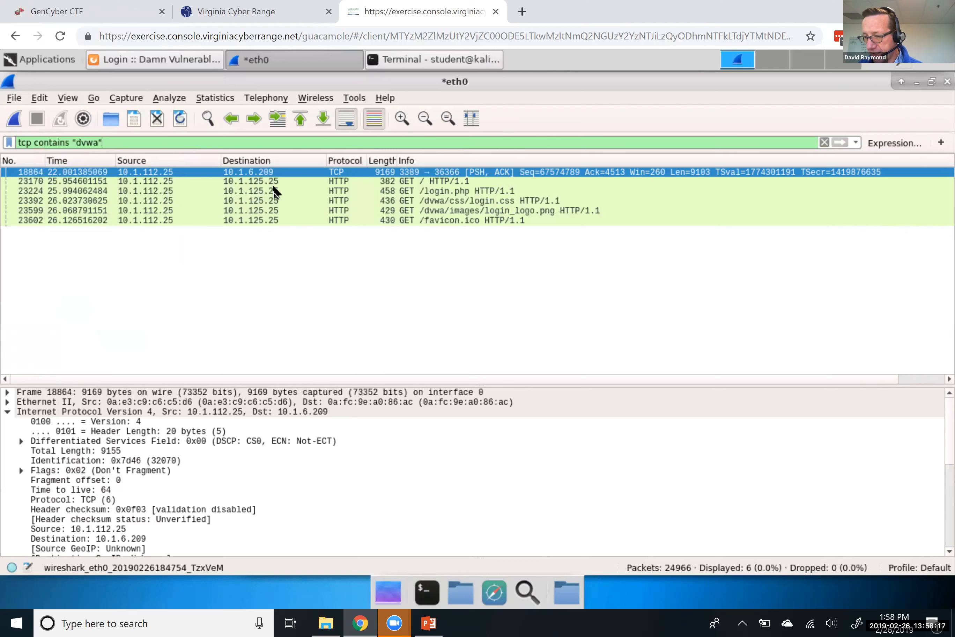
# Select GET / frame 23170 and show its TCP header: port 39816 to 80, Seq 1
pyautogui.click(257, 182)
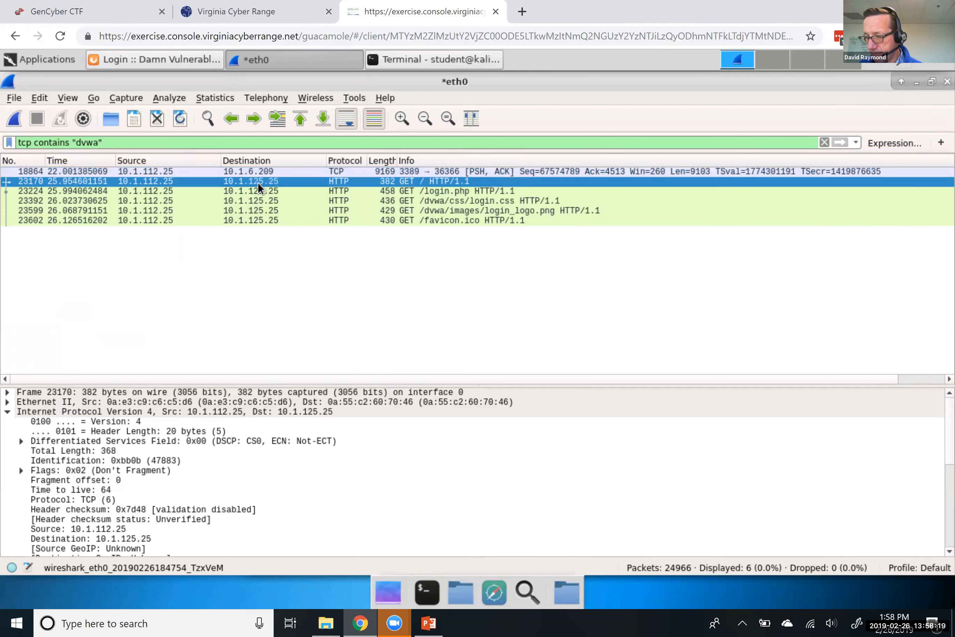
pyautogui.rightClick(212, 181)
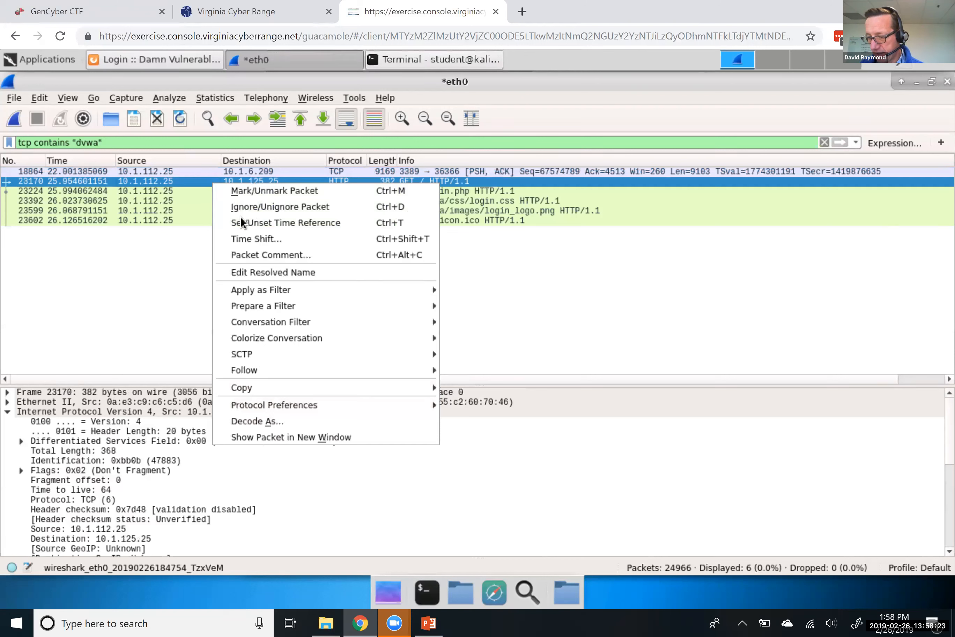
pyautogui.click(188, 182)
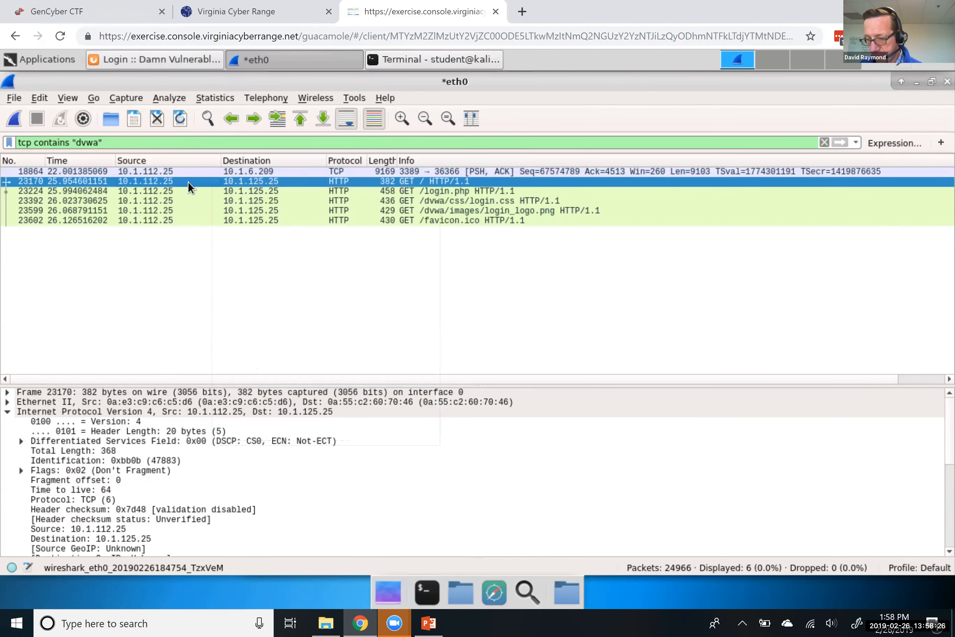
pyautogui.click(7, 411)
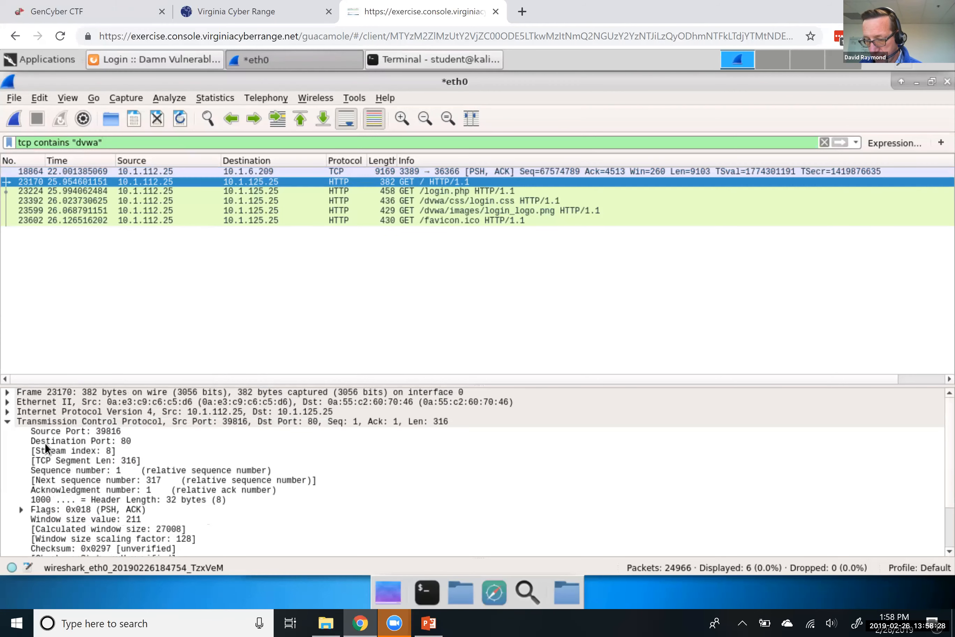
# Expand frame 23170's HTTP headers to Host: dvwa.example.com, then enlarge the lecture slide in PowerPoint
pyautogui.click(8, 422)
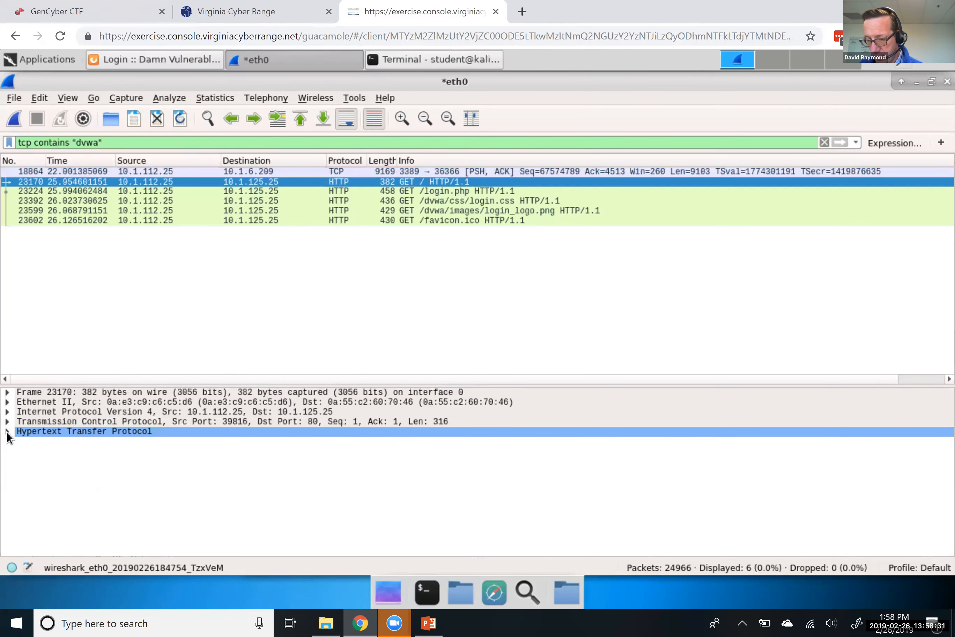
pyautogui.click(7, 431)
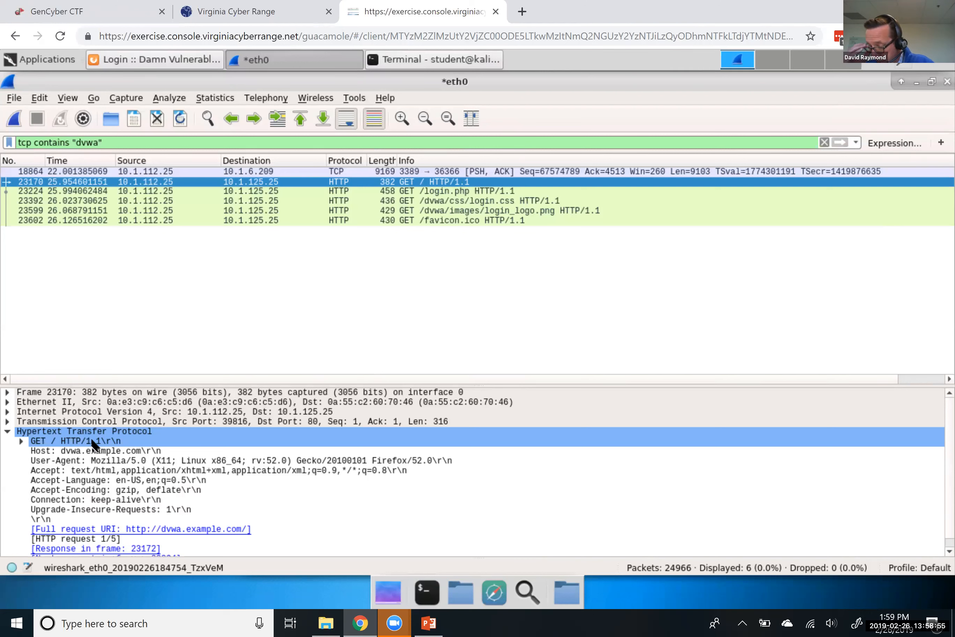
pyautogui.click(50, 452)
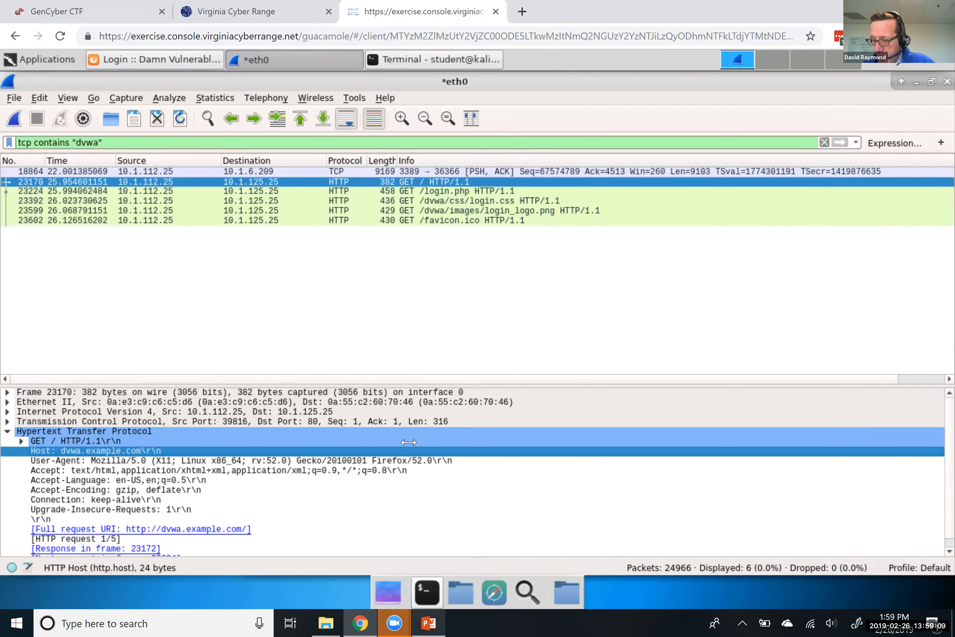
pyautogui.click(429, 622)
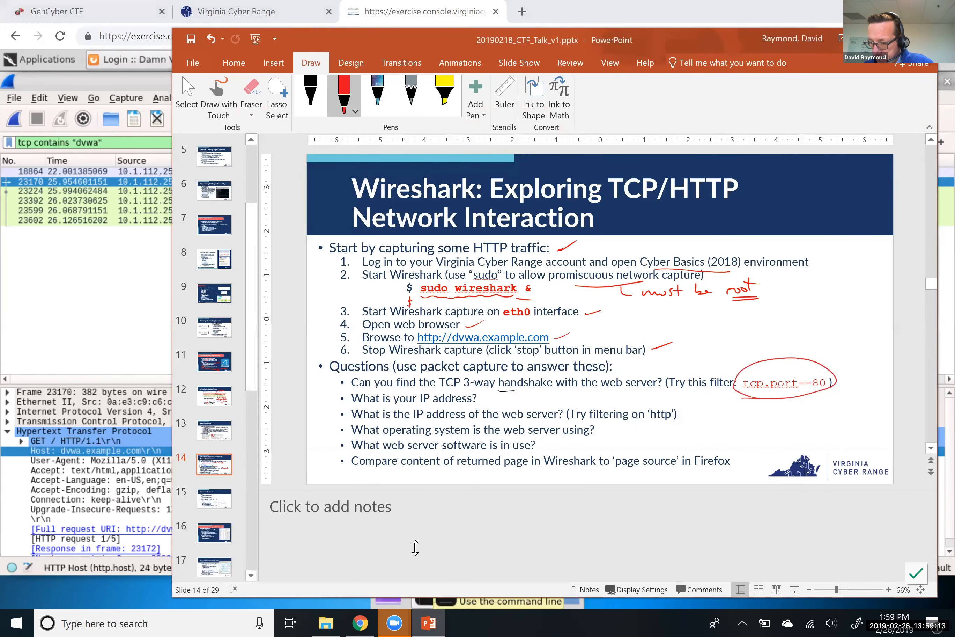
pyautogui.moveTo(415, 491); pyautogui.dragTo(415, 547)
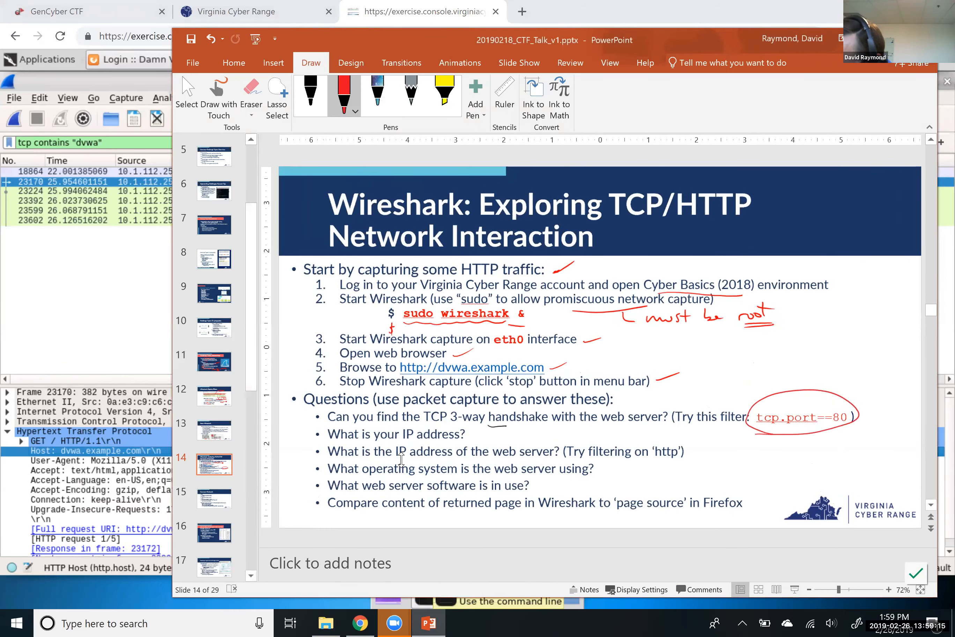
# Draw a red check mark on the TCP 3-way handshake question, glance at Wireshark, then return
pyautogui.moveTo(317, 414); pyautogui.dragTo(345, 404)
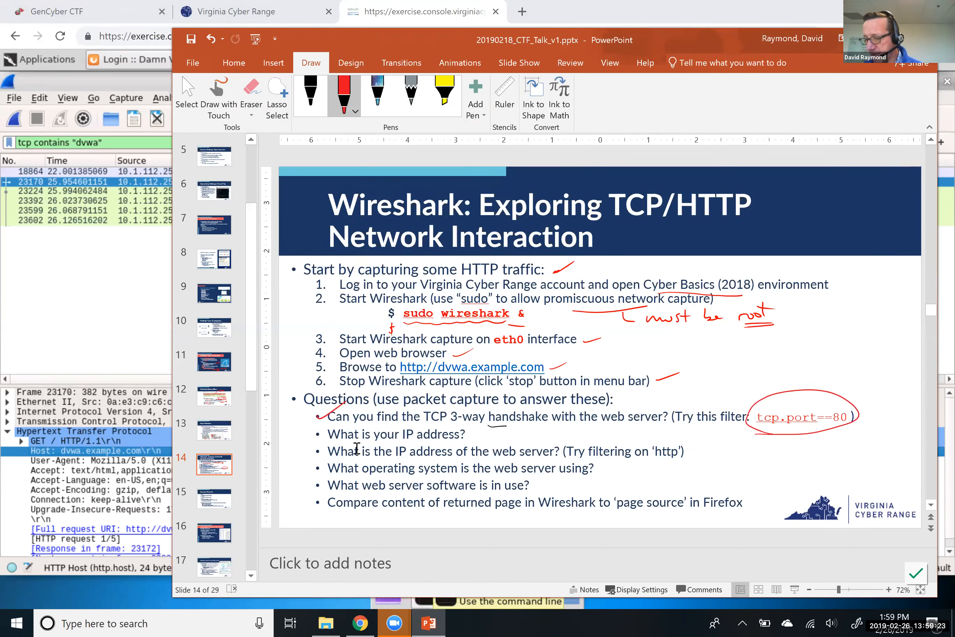
pyautogui.click(99, 347)
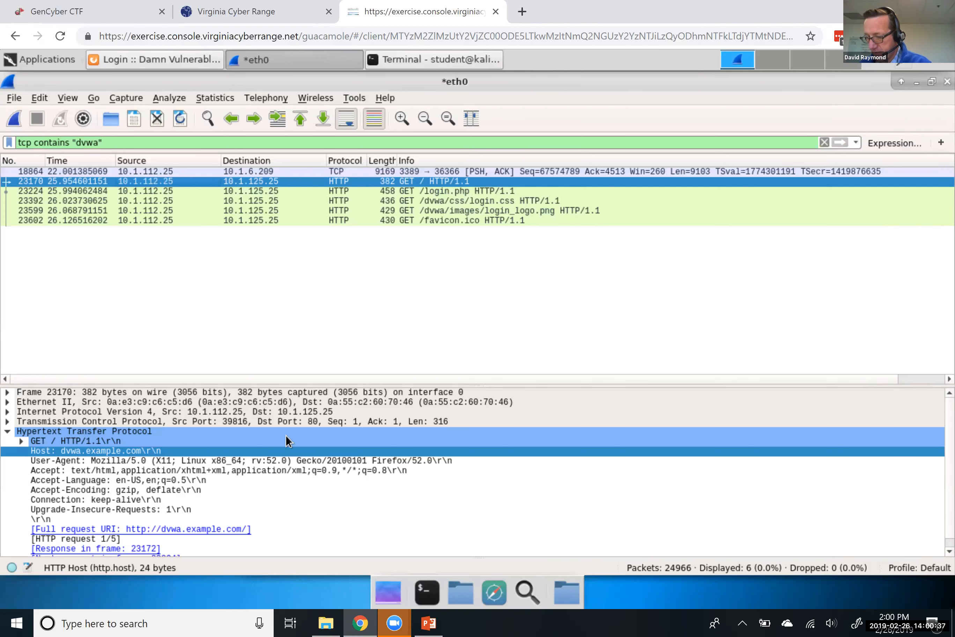
pyautogui.click(428, 621)
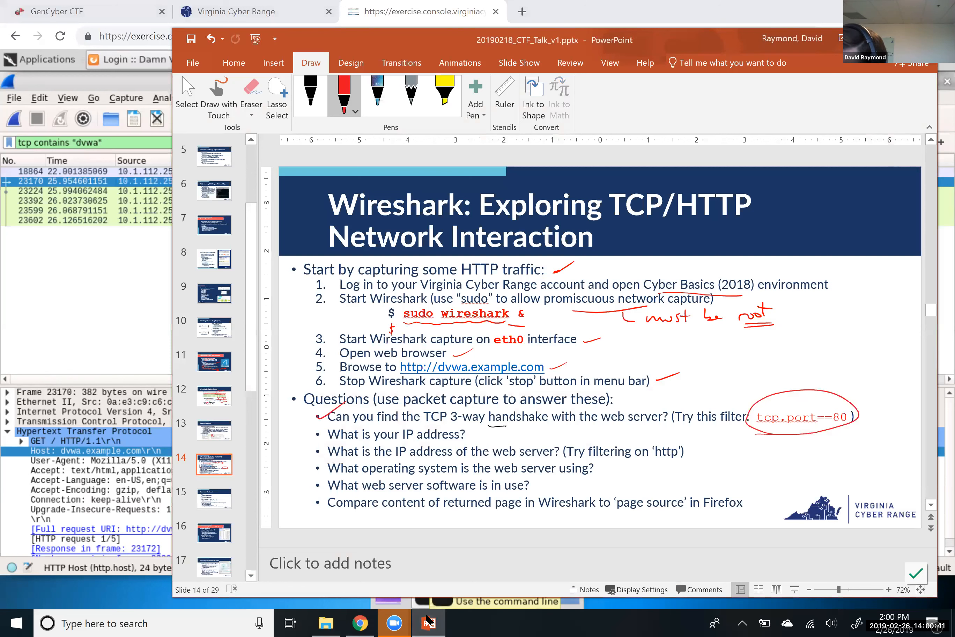
# Handwrite 10.1.112.25 in red ink beside the client IP address question
pyautogui.moveTo(493, 432); pyautogui.dragTo(540, 438)
pyautogui.click(503, 436)
pyautogui.click(522, 436)
pyautogui.moveTo(545, 430); pyautogui.dragTo(607, 437)
pyautogui.click(589, 436)
pyautogui.moveTo(600, 428); pyautogui.dragTo(613, 426)
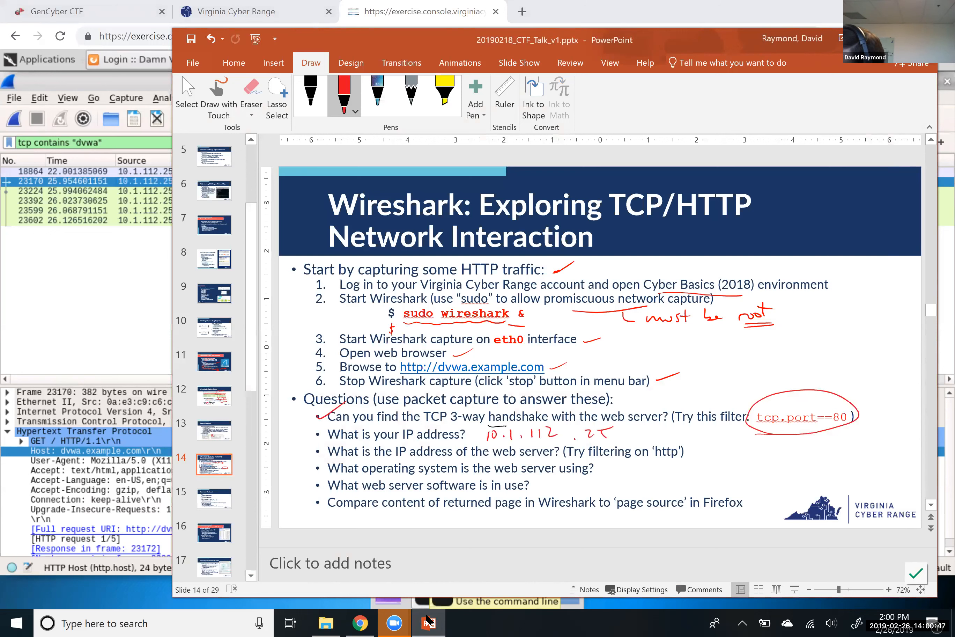
# Handwrite 10.1.125.25 beside the web server IP question, then return to Wireshark
pyautogui.moveTo(708, 449)
pyautogui.mouseDown()
pyautogui.moveTo(706, 457)
pyautogui.moveTo(747, 458)
pyautogui.mouseUp()
pyautogui.click(716, 457)
pyautogui.click(735, 457)
pyautogui.moveTo(751, 448); pyautogui.dragTo(759, 458)
pyautogui.moveTo(763, 445)
pyautogui.mouseDown()
pyautogui.moveTo(761, 457)
pyautogui.moveTo(800, 453)
pyautogui.mouseUp()
pyautogui.click(780, 453)
pyautogui.moveTo(804, 441); pyautogui.dragTo(813, 440)
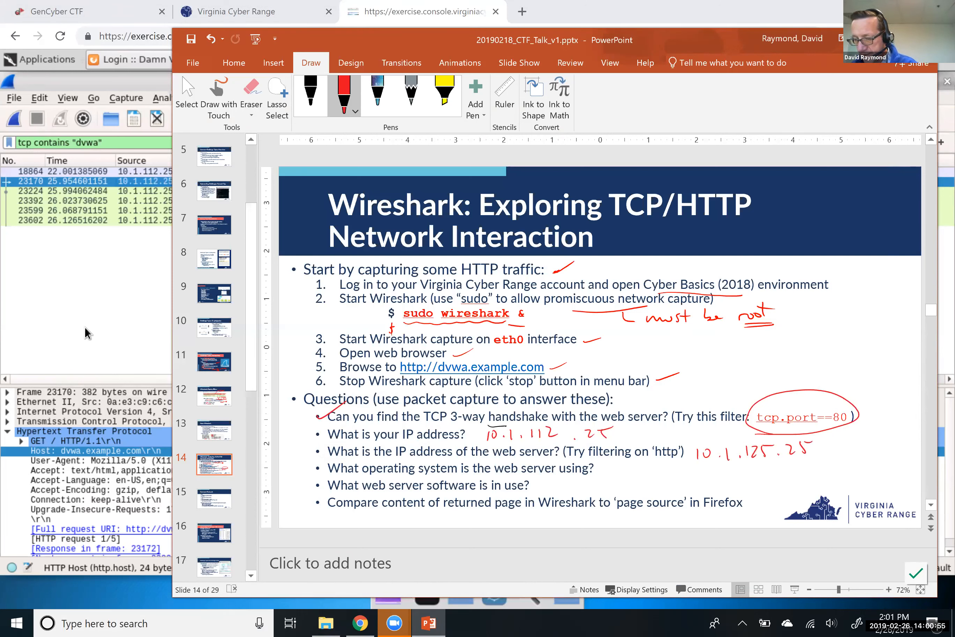
pyautogui.click(85, 334)
pyautogui.click(426, 591)
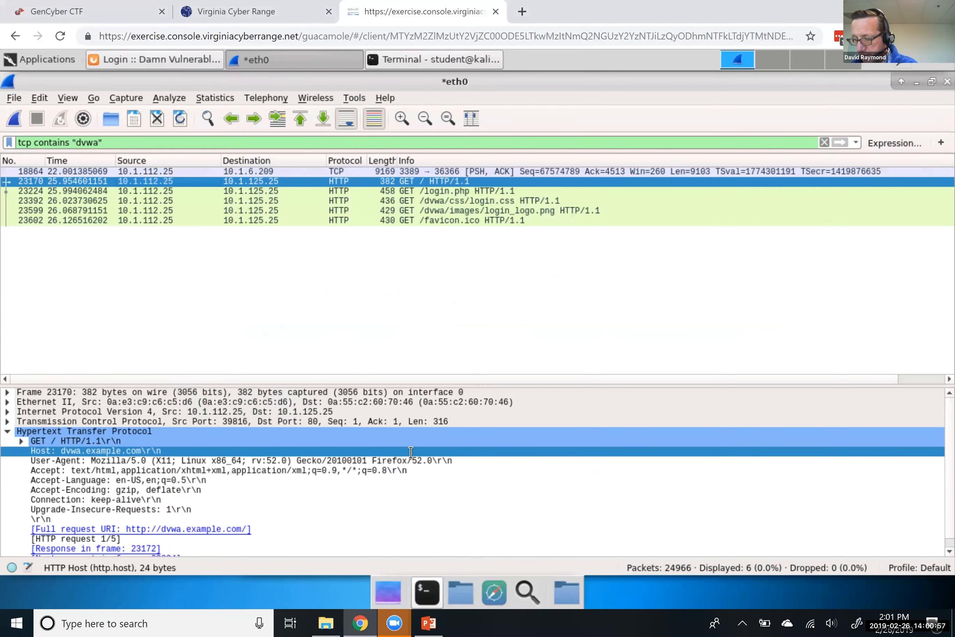
# Run ifconfig, highlight eth0's inet address 10.1.112.25, then raise the Wireshark capture
pyautogui.write('ifconfig')
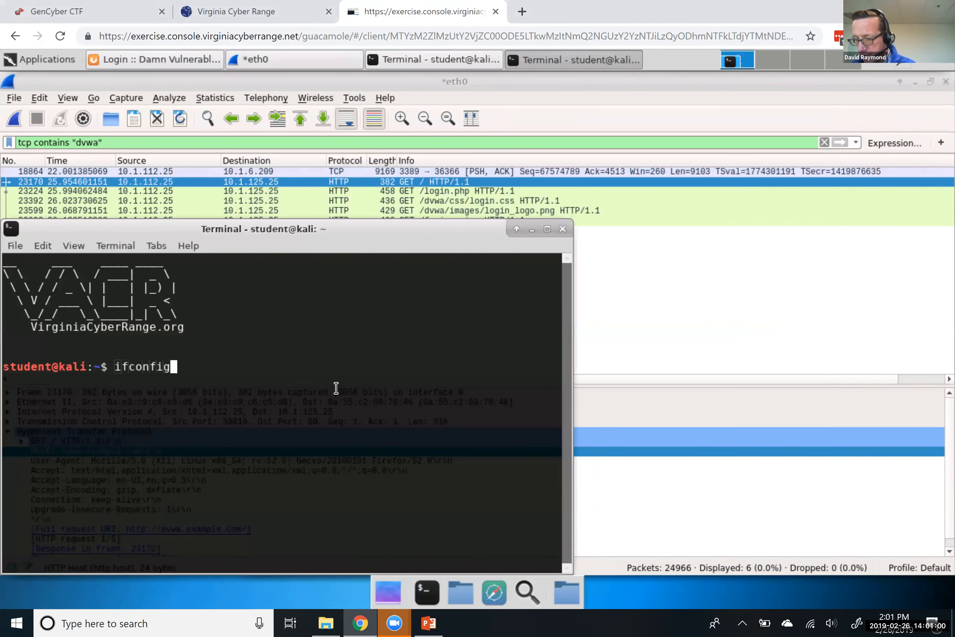
pyautogui.press('Return')
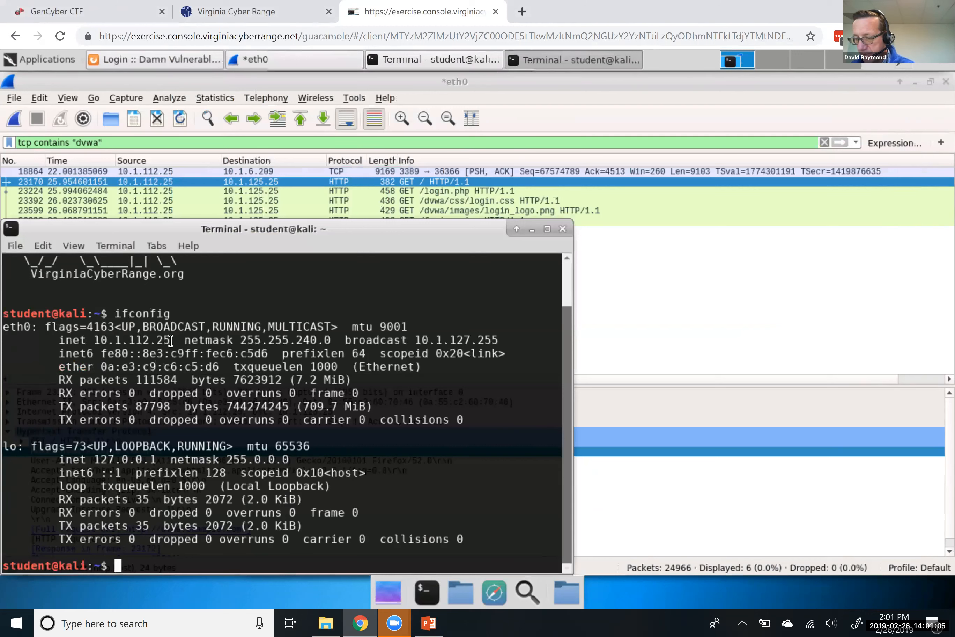
pyautogui.moveTo(170, 340); pyautogui.dragTo(92, 341)
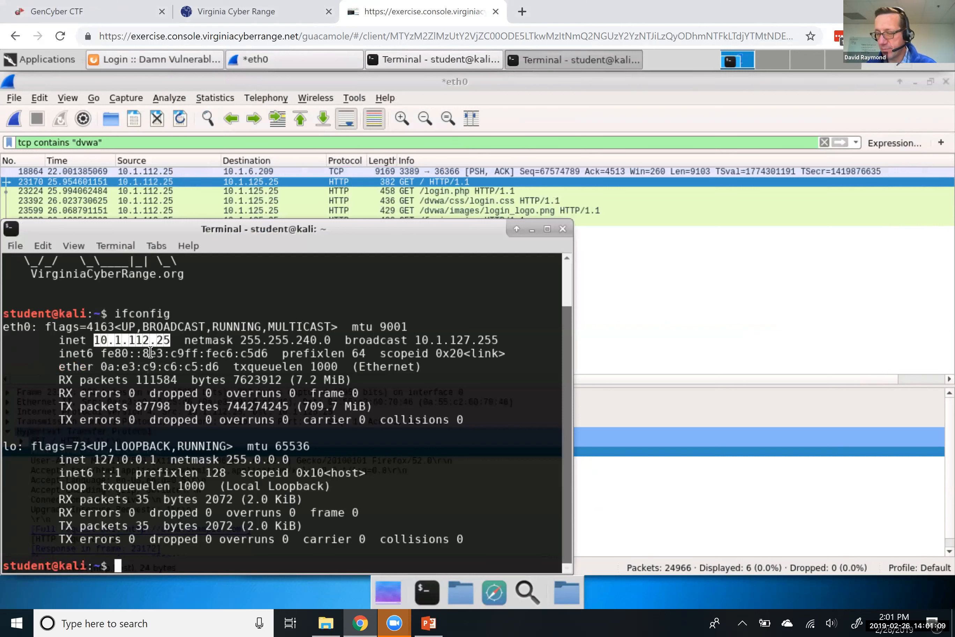
pyautogui.click(520, 81)
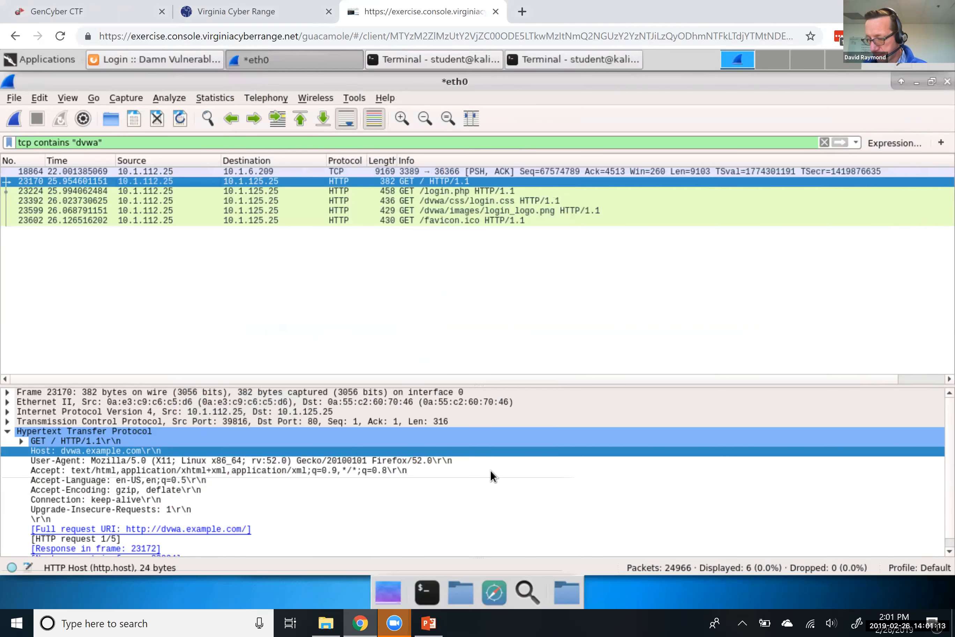
pyautogui.click(429, 622)
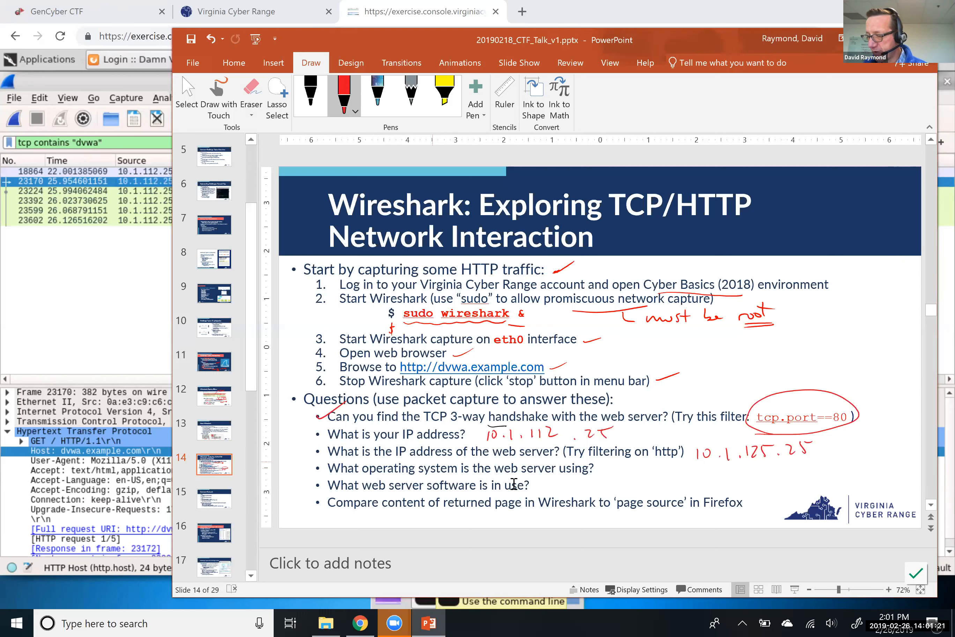
pyautogui.click(139, 80)
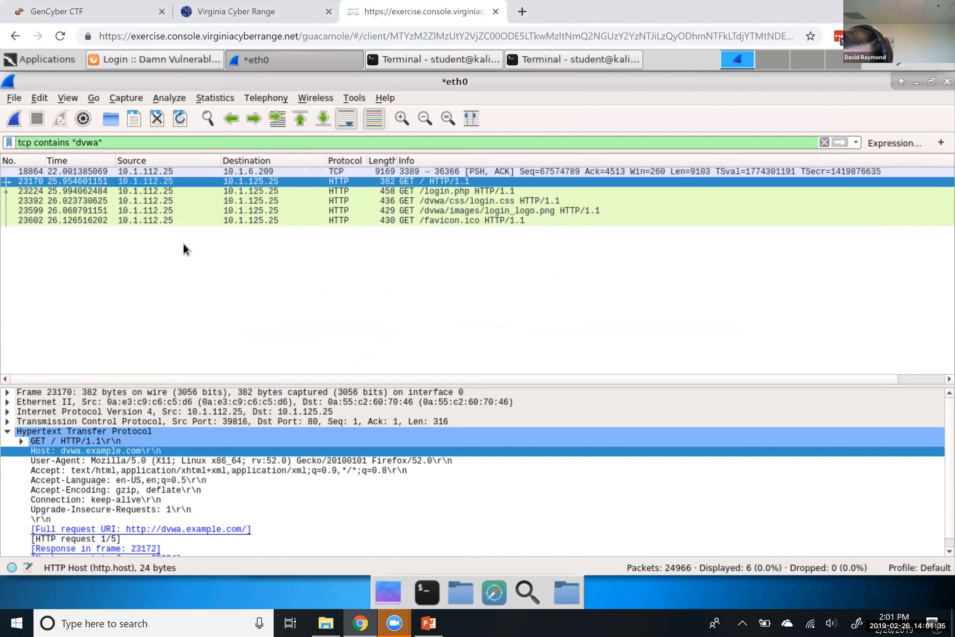
# Enlarge the packet details pane and read the GET / request's Firefox/52.0 User-Agent header
pyautogui.moveTo(128, 385); pyautogui.dragTo(134, 273)
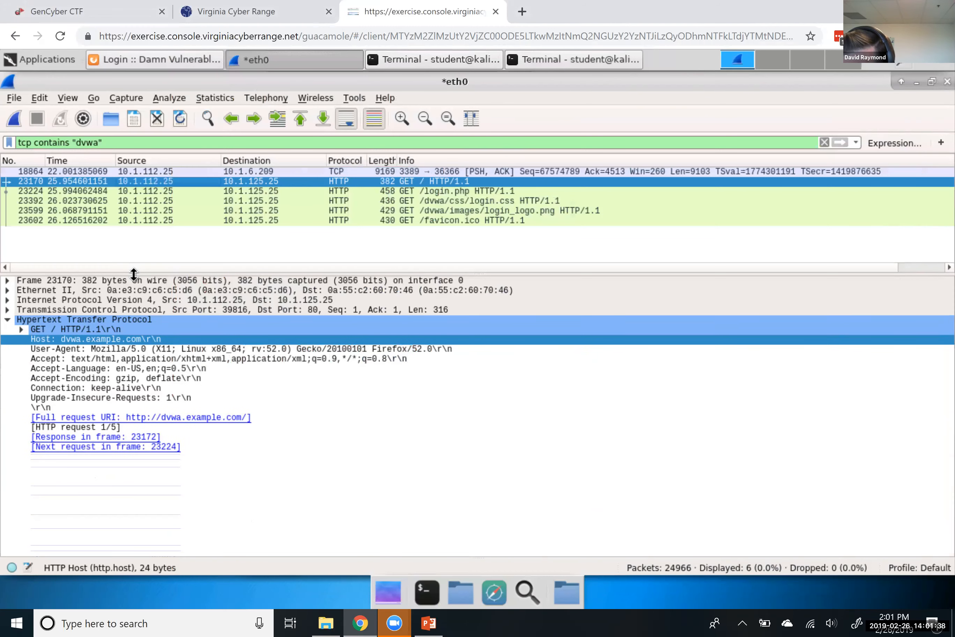
pyautogui.click(22, 329)
pyautogui.click(22, 329)
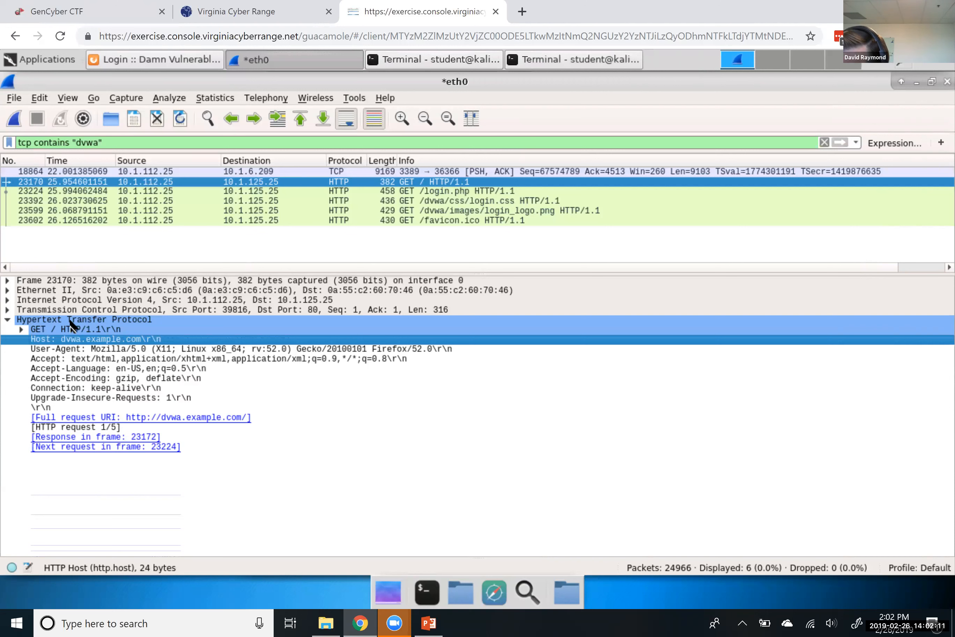
pyautogui.click(33, 349)
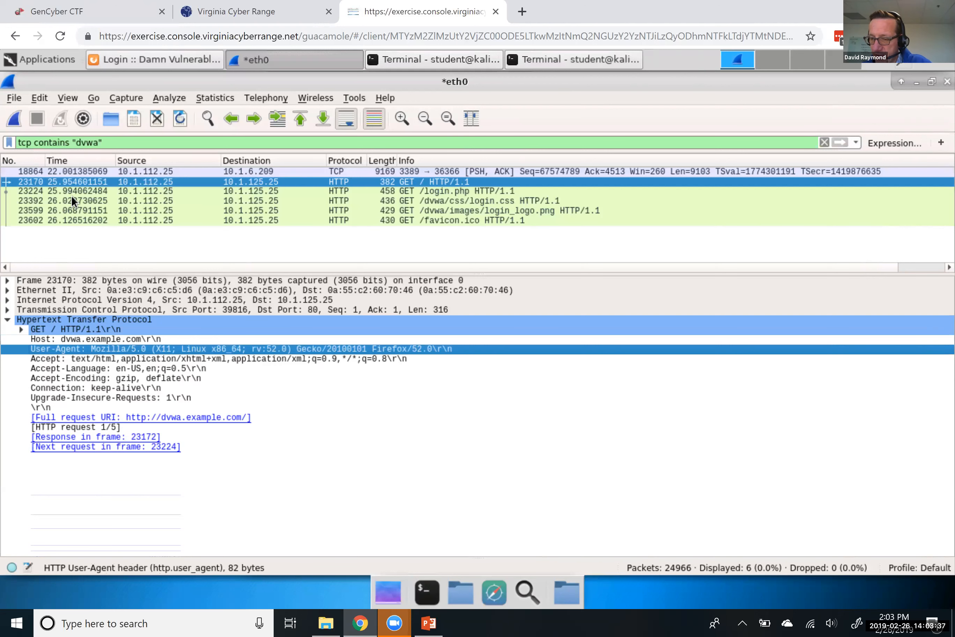
# Compare the GET /login.php and login.css requests, then return to frame 23170
pyautogui.click(82, 191)
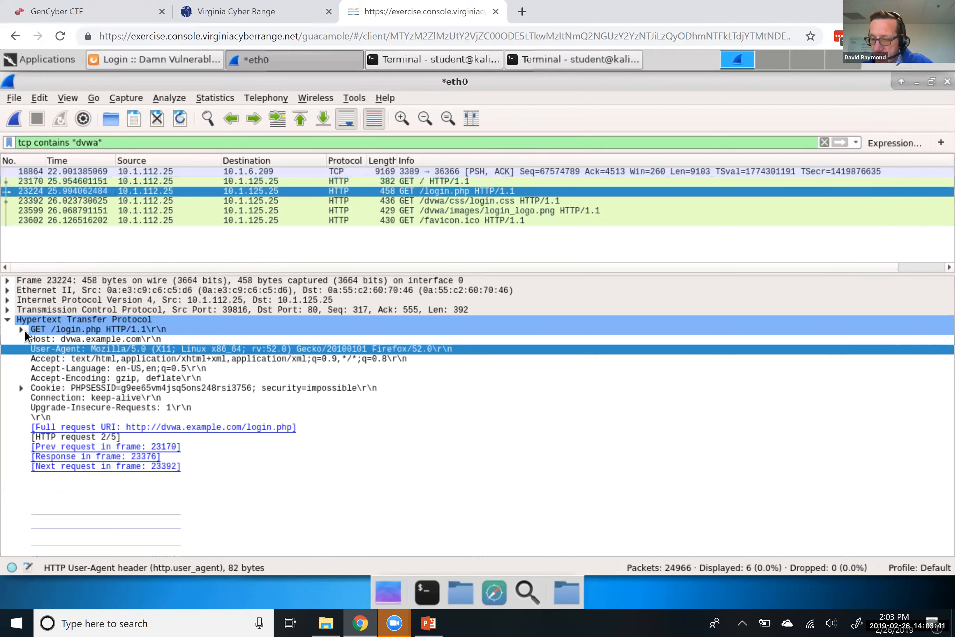
pyautogui.click(83, 200)
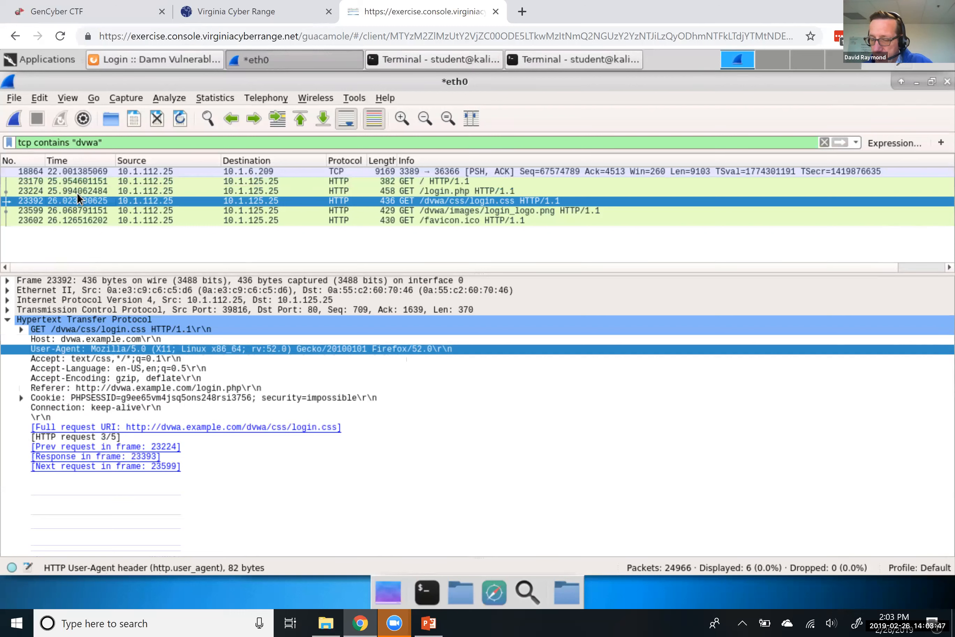
pyautogui.click(75, 181)
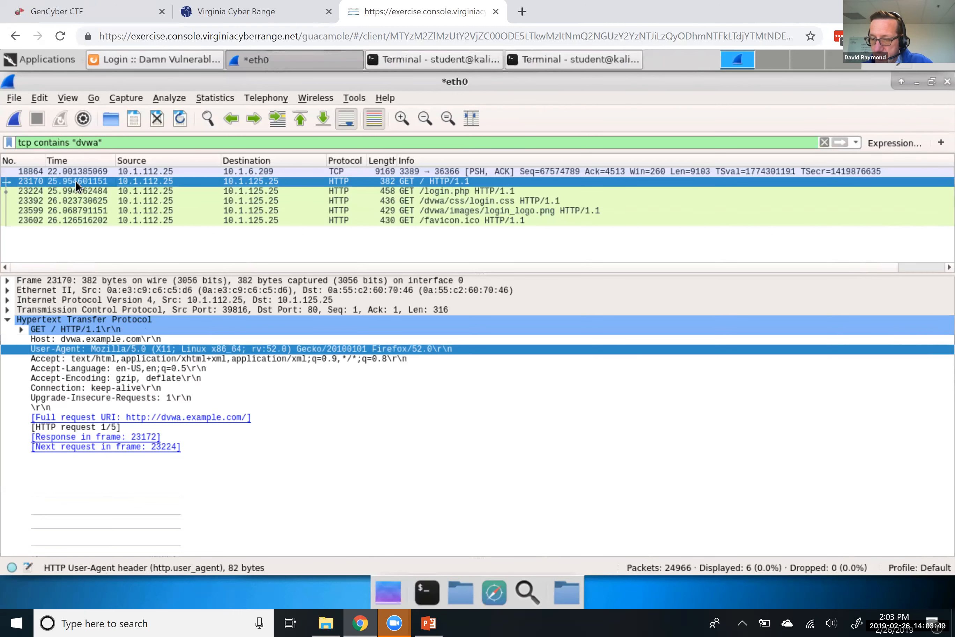
pyautogui.tripleClick(108, 142)
# Replace the display filter with ip.addr==10.1.125.25 && tcp.port==80, listing 18 packets
pyautogui.doubleClick(108, 142)
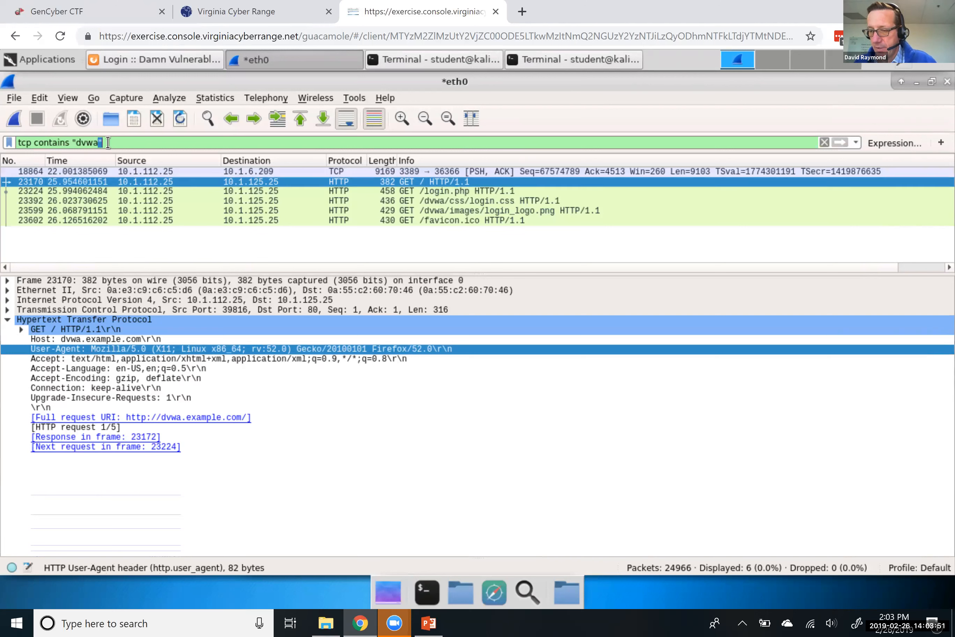
pyautogui.click(108, 142)
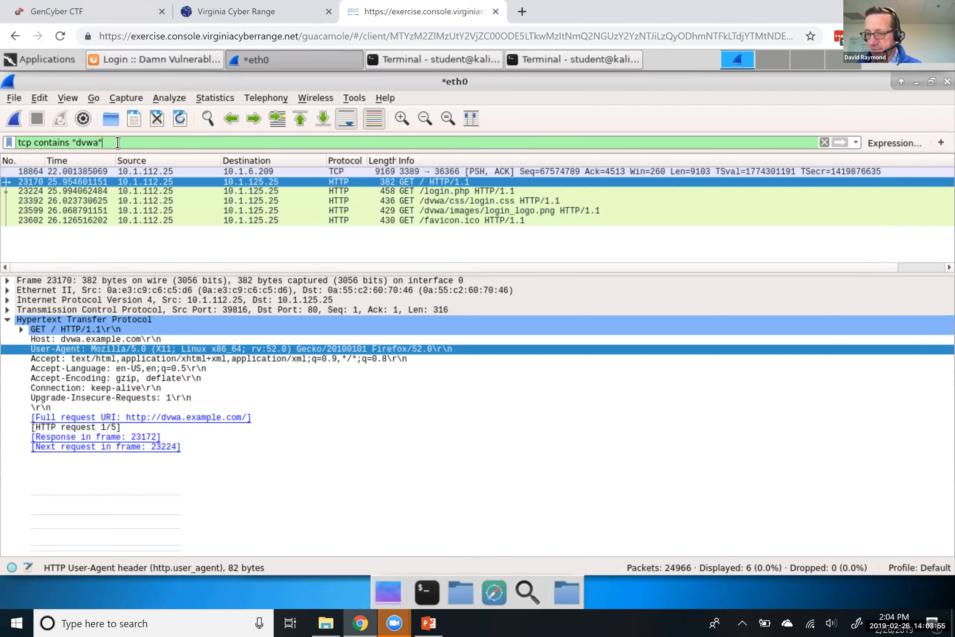
pyautogui.moveTo(118, 142); pyautogui.dragTo(3, 146)
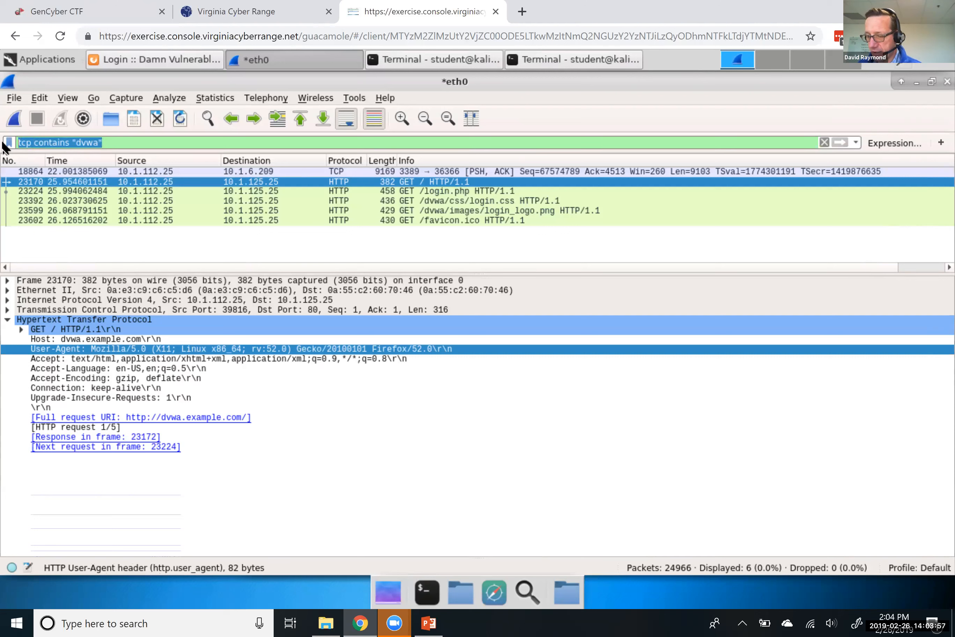
pyautogui.write('tcp.')
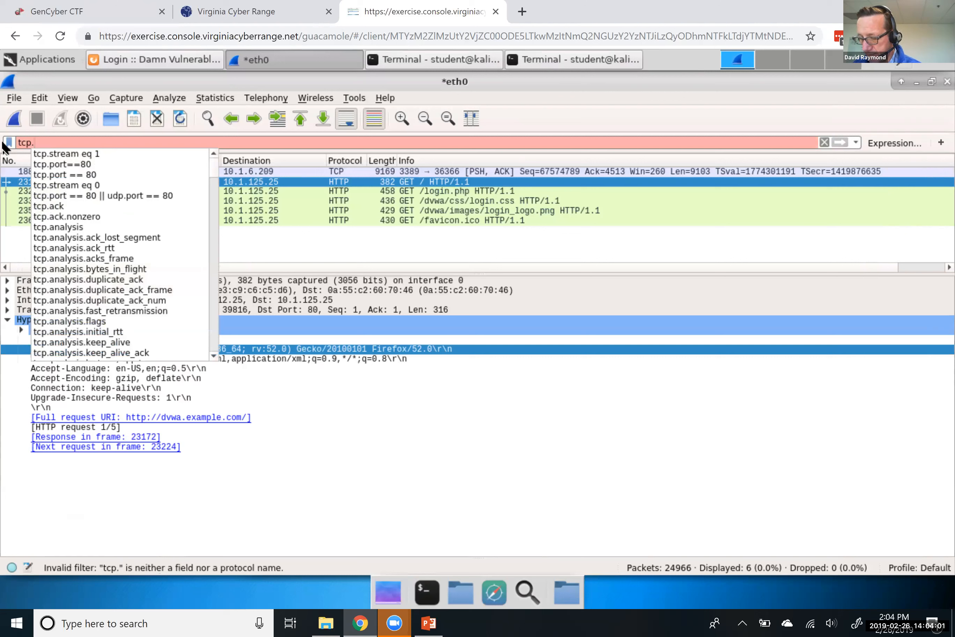
pyautogui.press('BackSpace')
pyautogui.press('BackSpace')
pyautogui.press('BackSpace')
pyautogui.press('BackSpace')
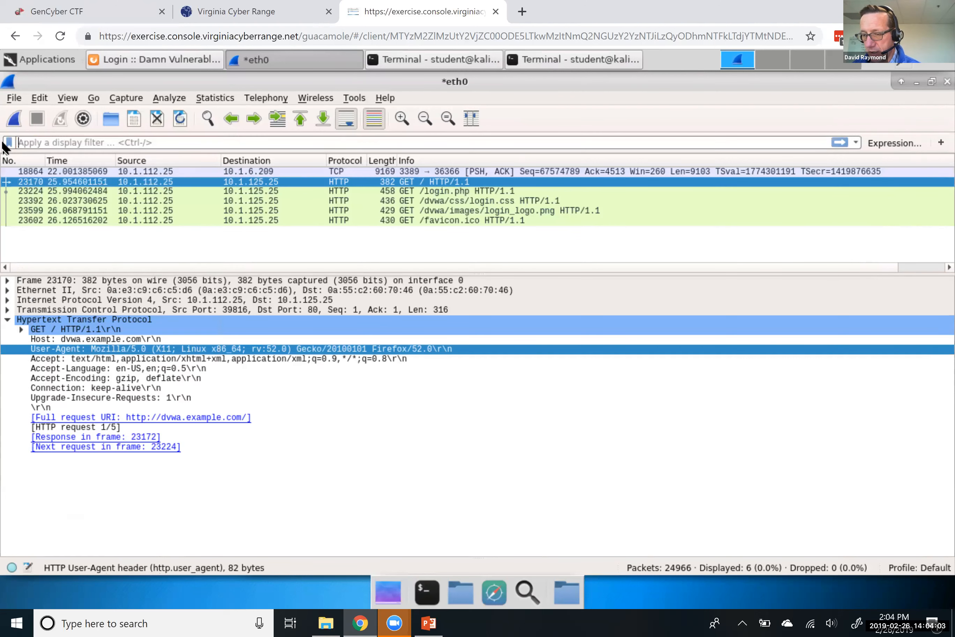
pyautogui.write('ip.addr')
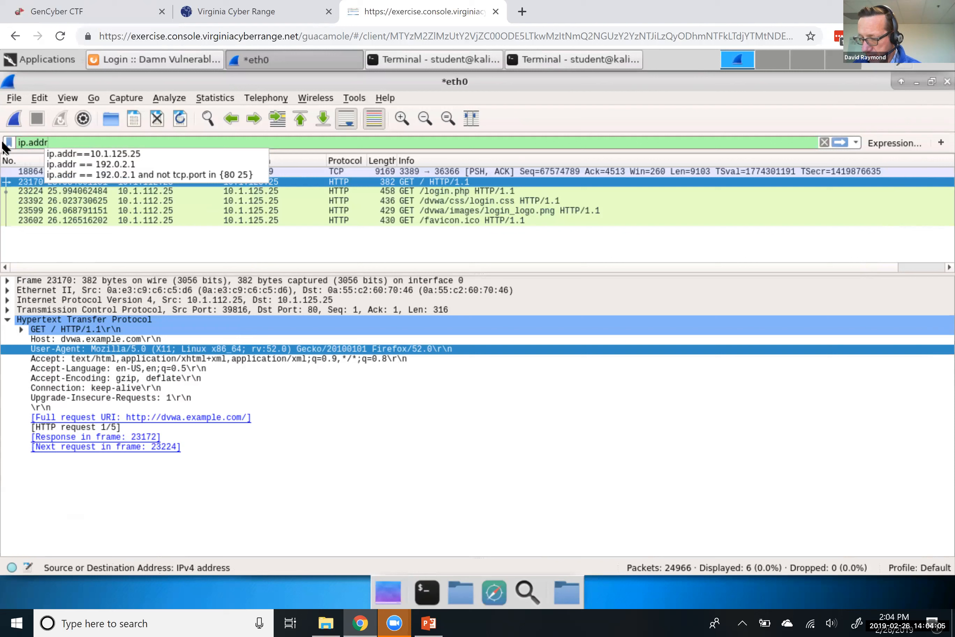
pyautogui.write('==10.1.125.25')
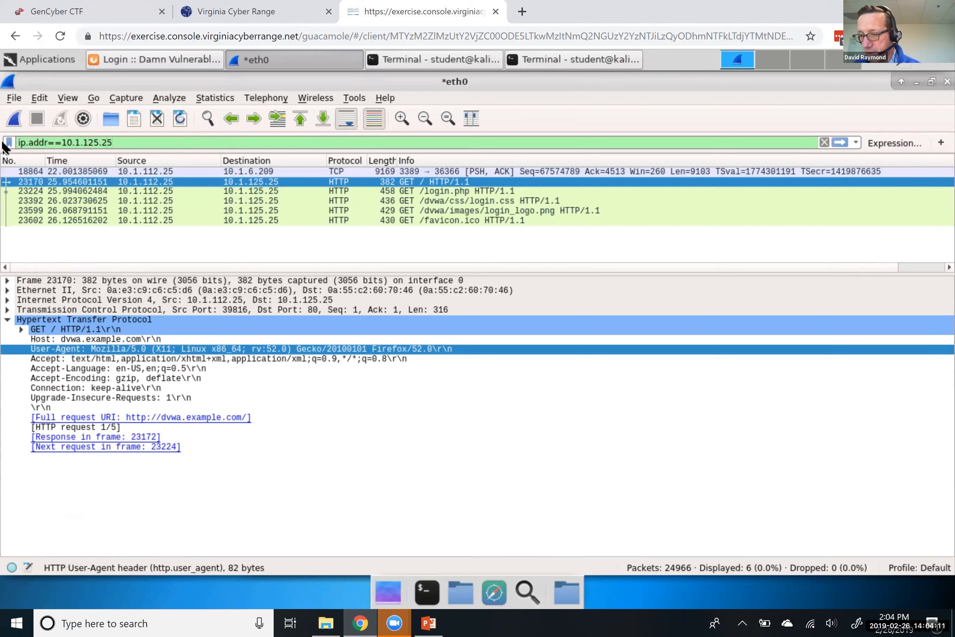
pyautogui.write(' && tcp.port==80')
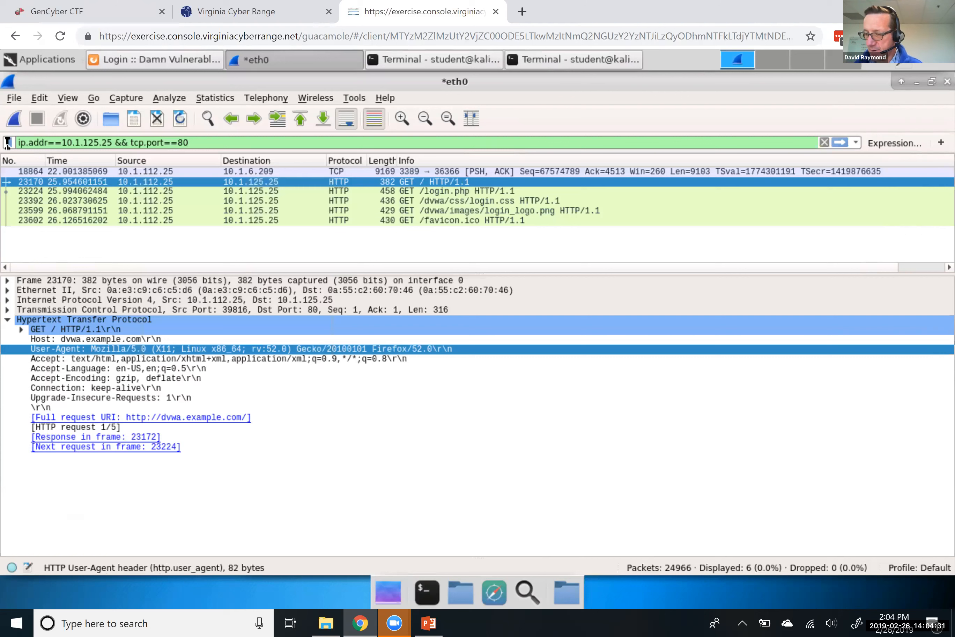
pyautogui.press('Return')
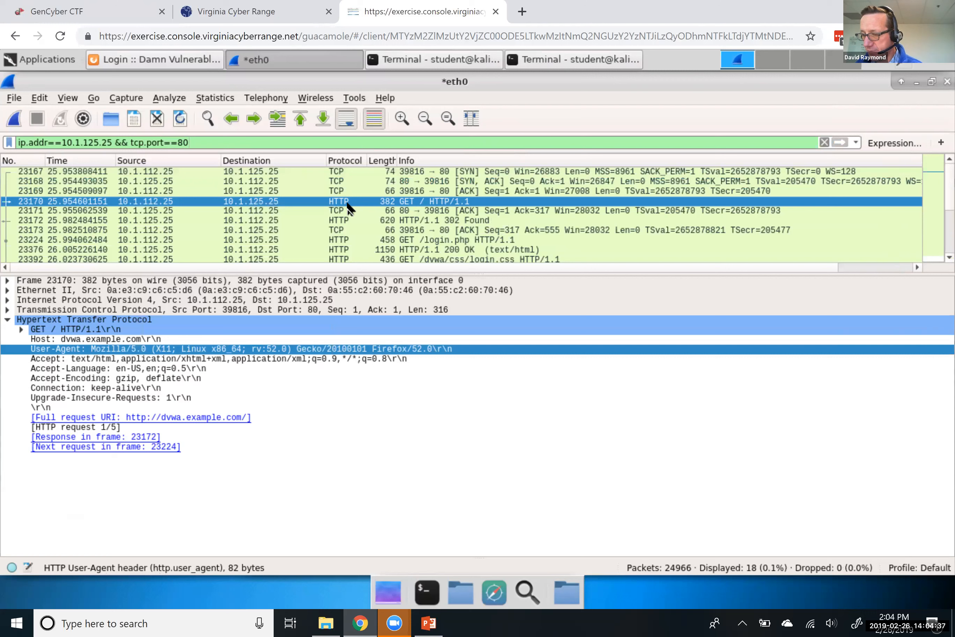
# Step through frames 23167–23171: SYN, SYN-ACK, ACK, GET / and the server's ACK
pyautogui.click(462, 172)
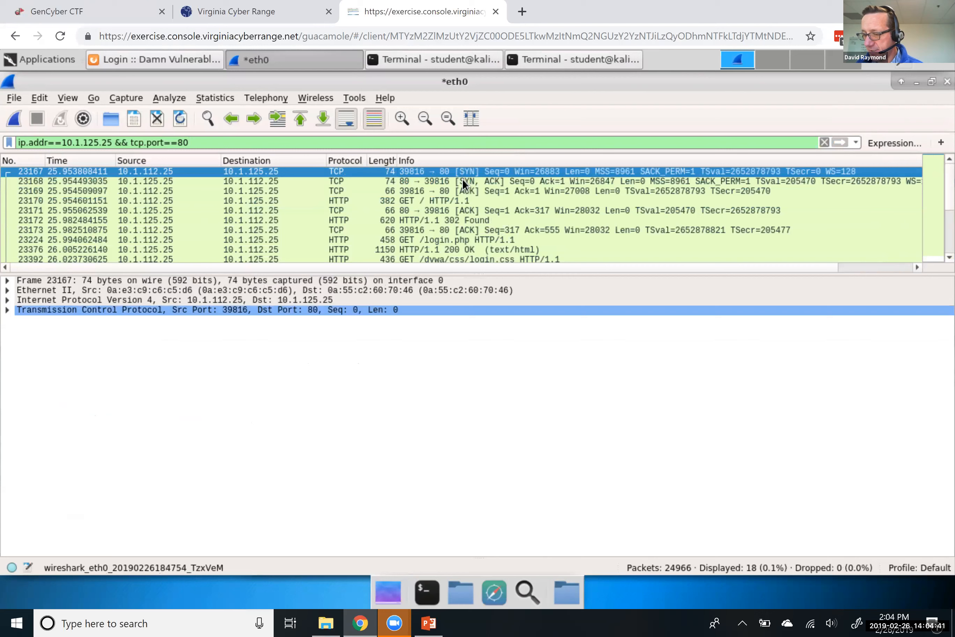
pyautogui.click(462, 181)
pyautogui.click(463, 190)
pyautogui.click(422, 204)
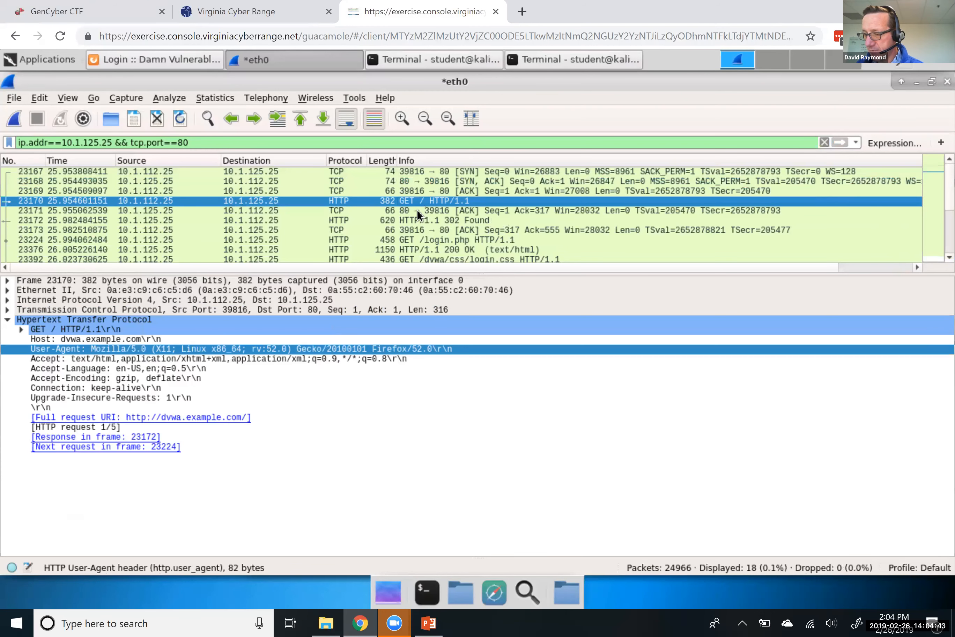
pyautogui.click(406, 209)
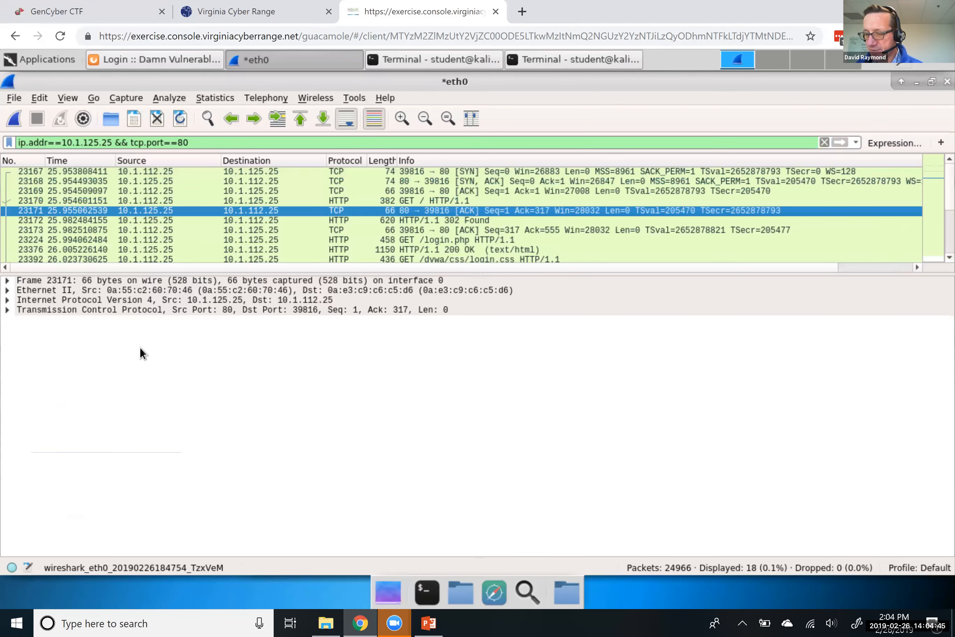
# Read the Server: Apache/2.4.7 (Ubuntu) header in frame 23172's 302 Found response, then switch to PowerPoint
pyautogui.click(408, 219)
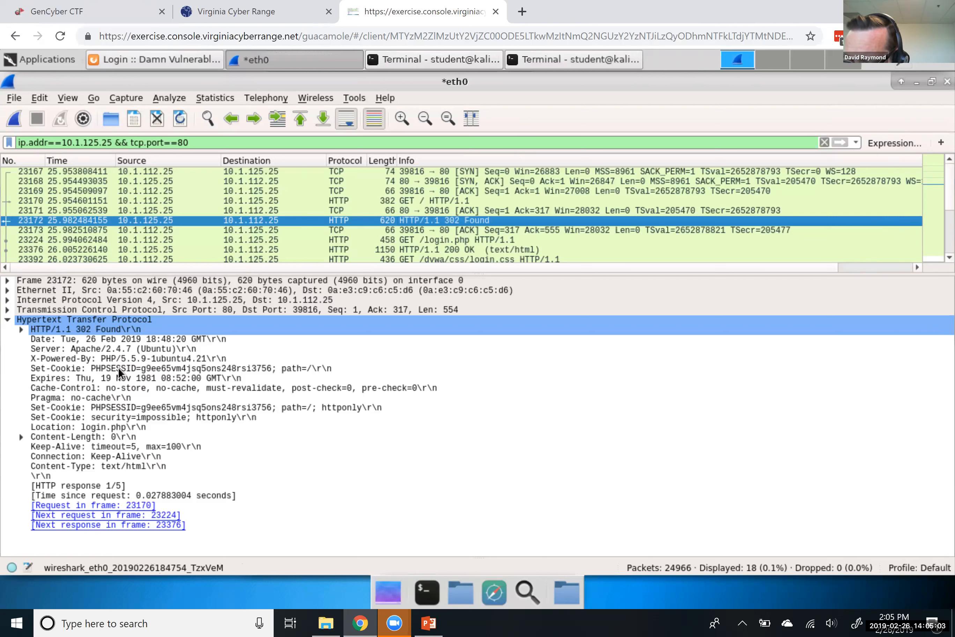
pyautogui.click(147, 348)
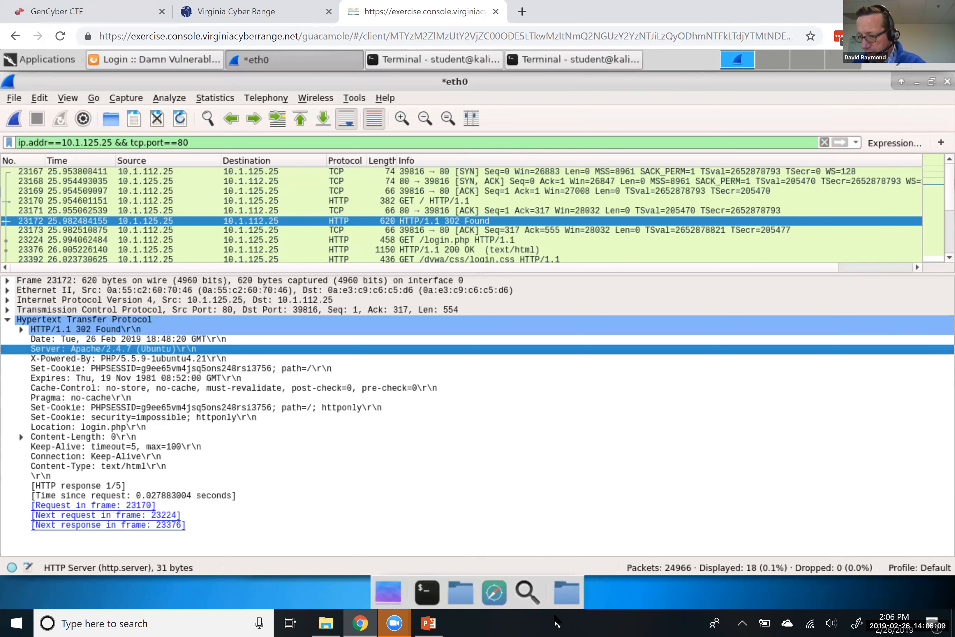
pyautogui.click(429, 622)
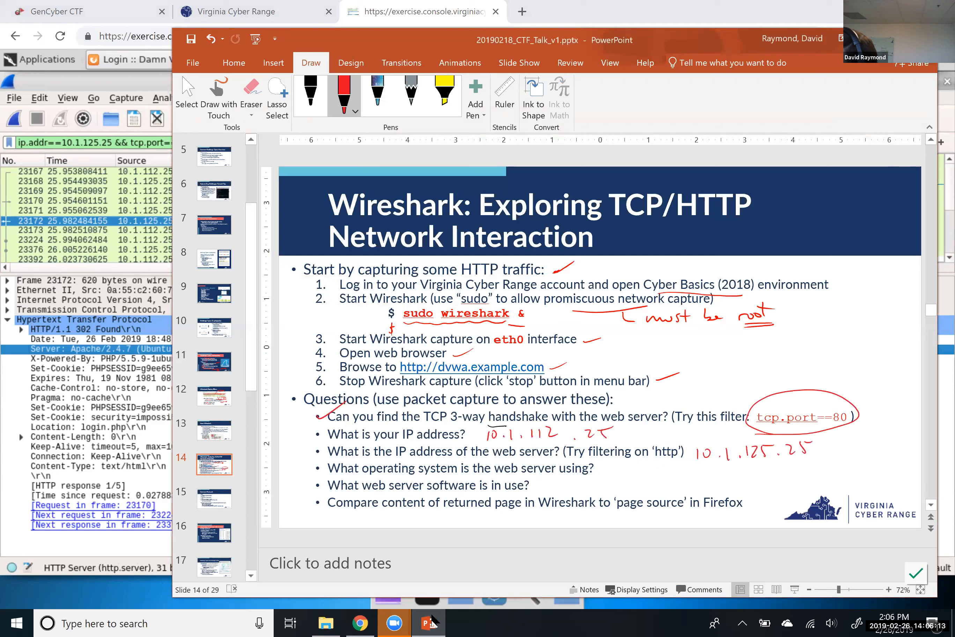
# Ink 'Linux' and 'Apache' beside the OS and web server questions, and underline 'page source'
pyautogui.moveTo(607, 462)
pyautogui.mouseDown()
pyautogui.moveTo(614, 474)
pyautogui.moveTo(658, 472)
pyautogui.mouseUp()
pyautogui.moveTo(658, 464); pyautogui.dragTo(651, 473)
pyautogui.moveTo(541, 493)
pyautogui.mouseDown()
pyautogui.moveTo(545, 478)
pyautogui.moveTo(551, 486)
pyautogui.mouseUp()
pyautogui.moveTo(554, 485); pyautogui.dragTo(562, 489)
pyautogui.moveTo(575, 487)
pyautogui.mouseDown()
pyautogui.moveTo(581, 476)
pyautogui.moveTo(577, 488)
pyautogui.mouseUp()
pyautogui.moveTo(584, 479); pyautogui.dragTo(612, 482)
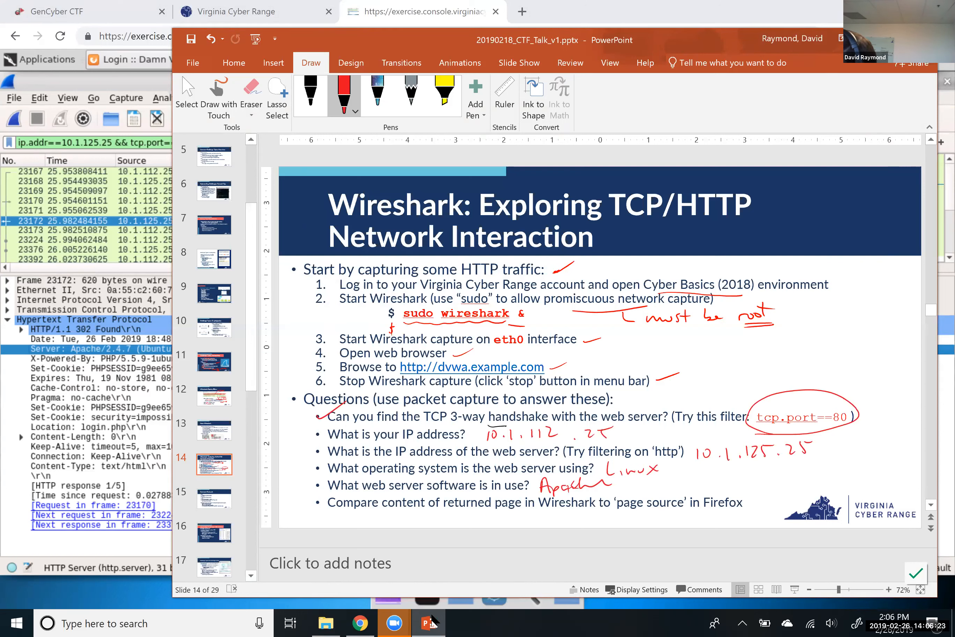
pyautogui.moveTo(627, 513); pyautogui.dragTo(685, 514)
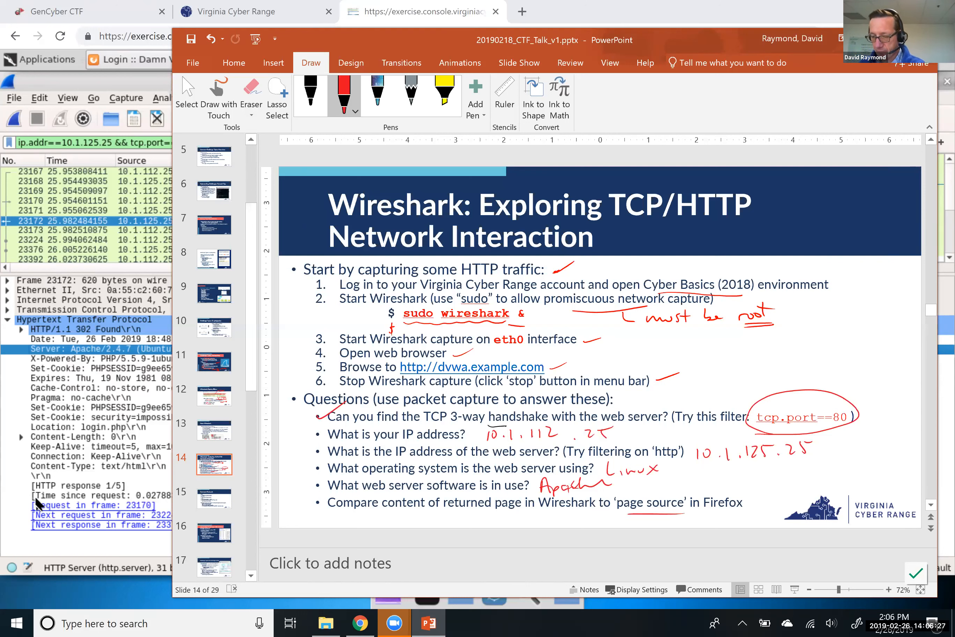
# Back in Wireshark, browse the login responses and expand packet 23600's Portable Network Graphics structure
pyautogui.click(17, 496)
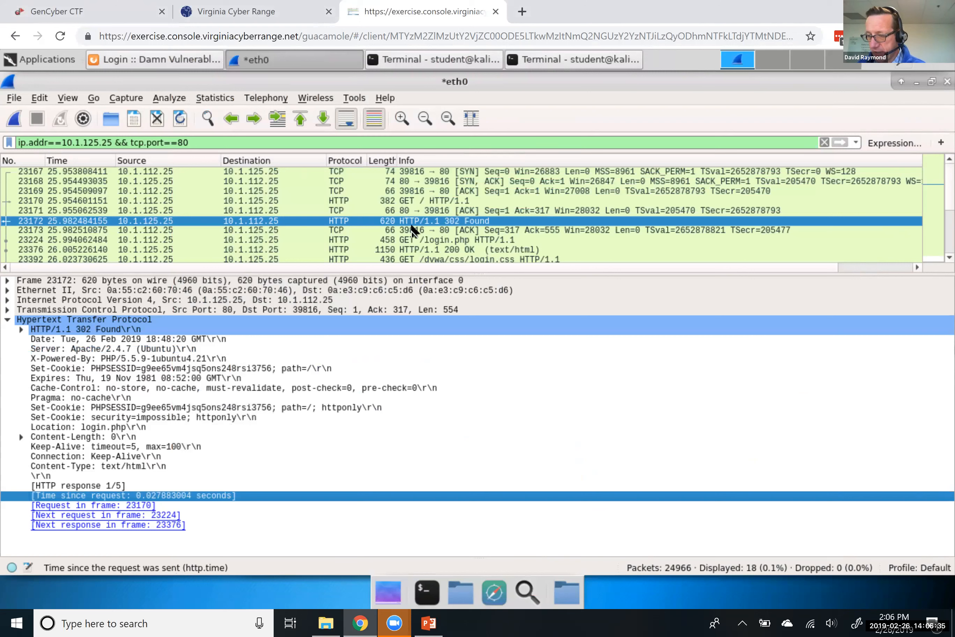
pyautogui.click(405, 251)
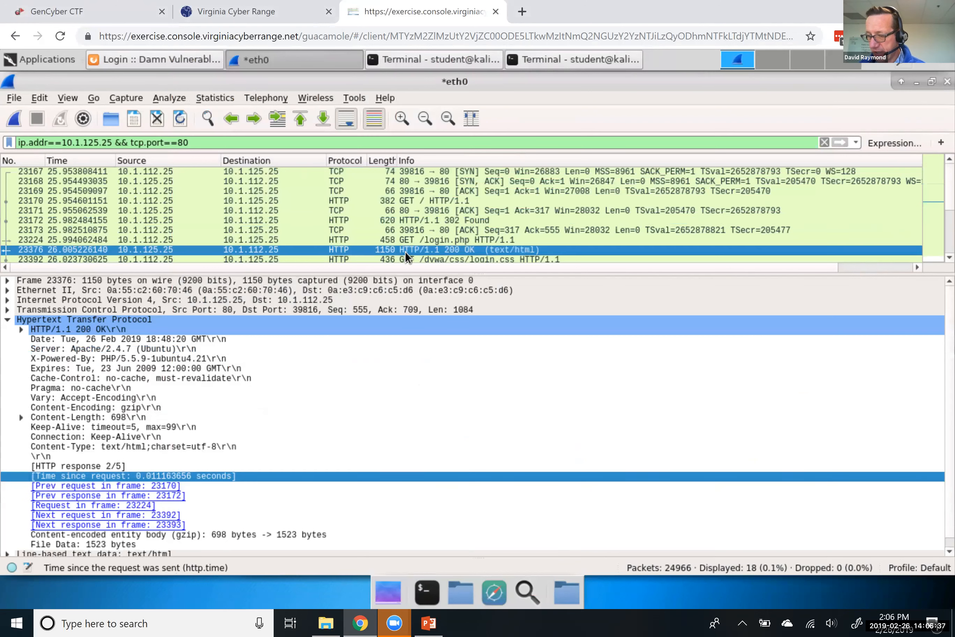
pyautogui.click(406, 238)
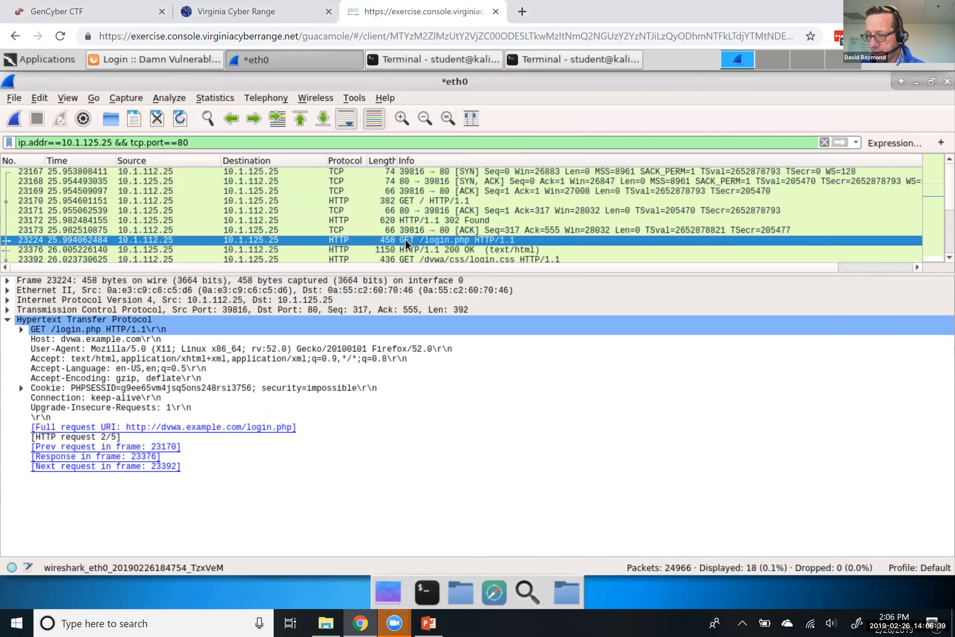
pyautogui.scroll(-1, 406, 241)
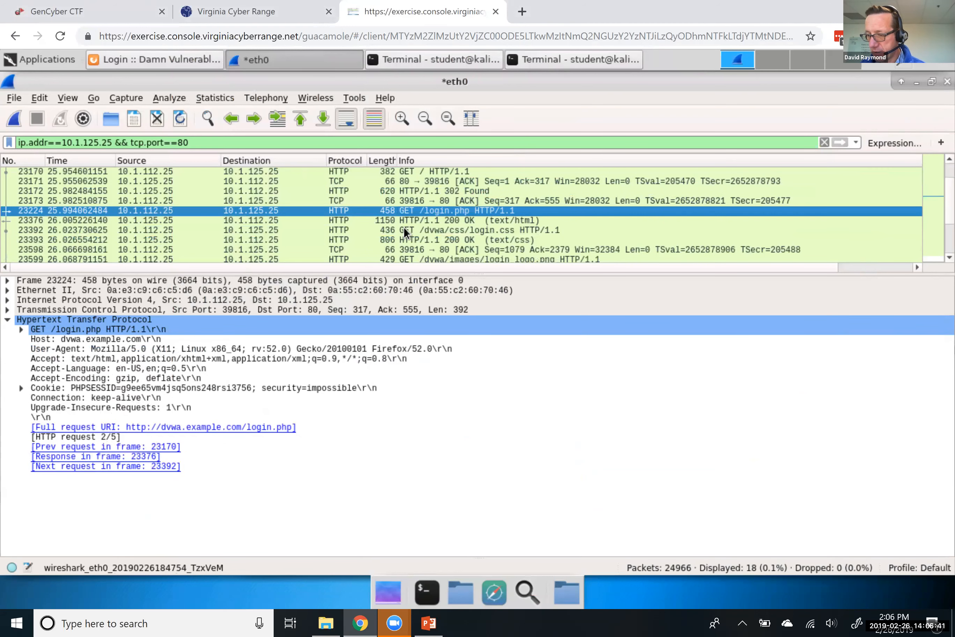
pyautogui.click(404, 228)
pyautogui.scroll(-2, 403, 237)
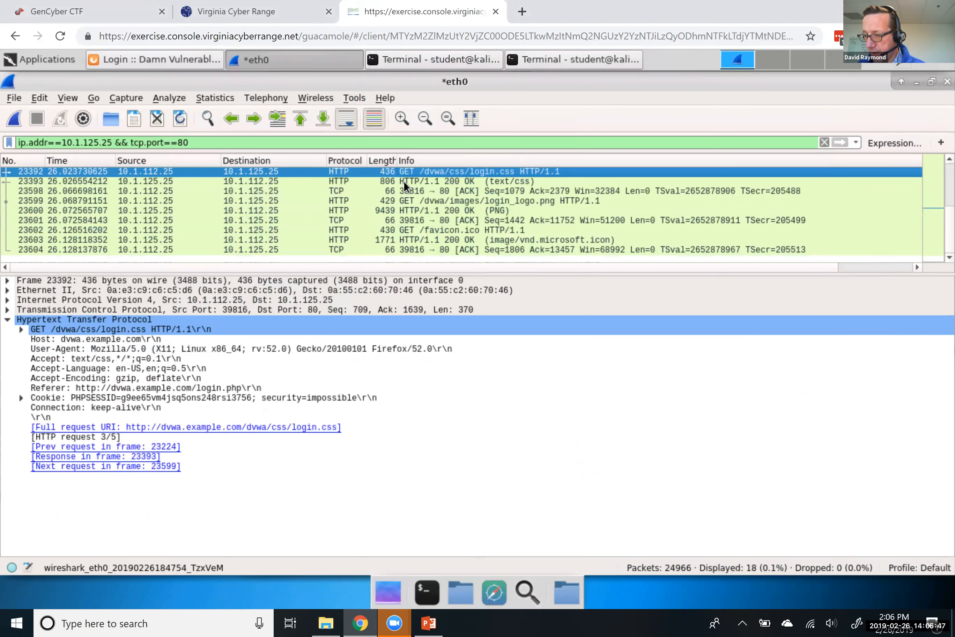
pyautogui.click(403, 210)
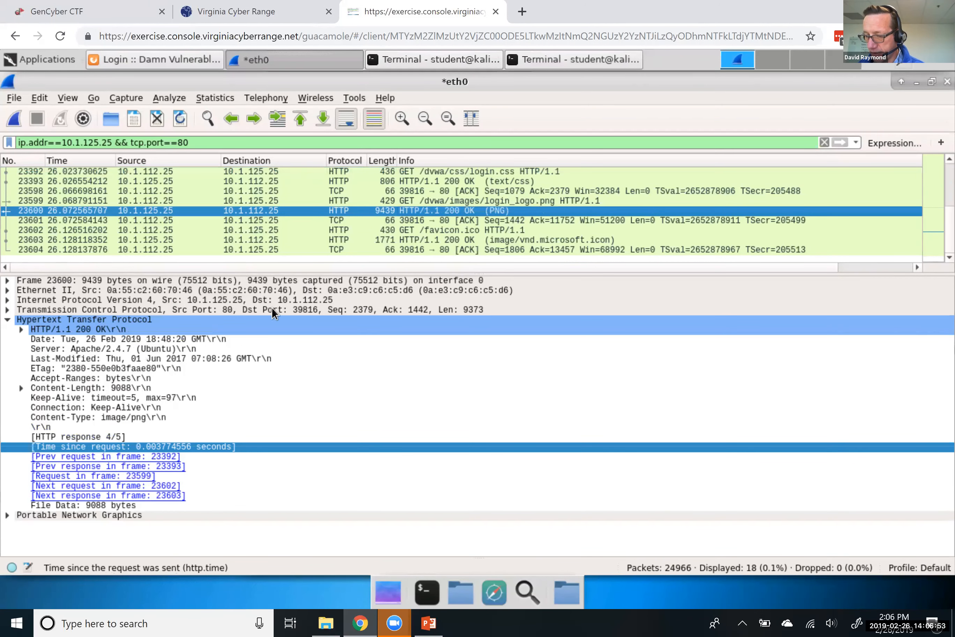
pyautogui.click(8, 515)
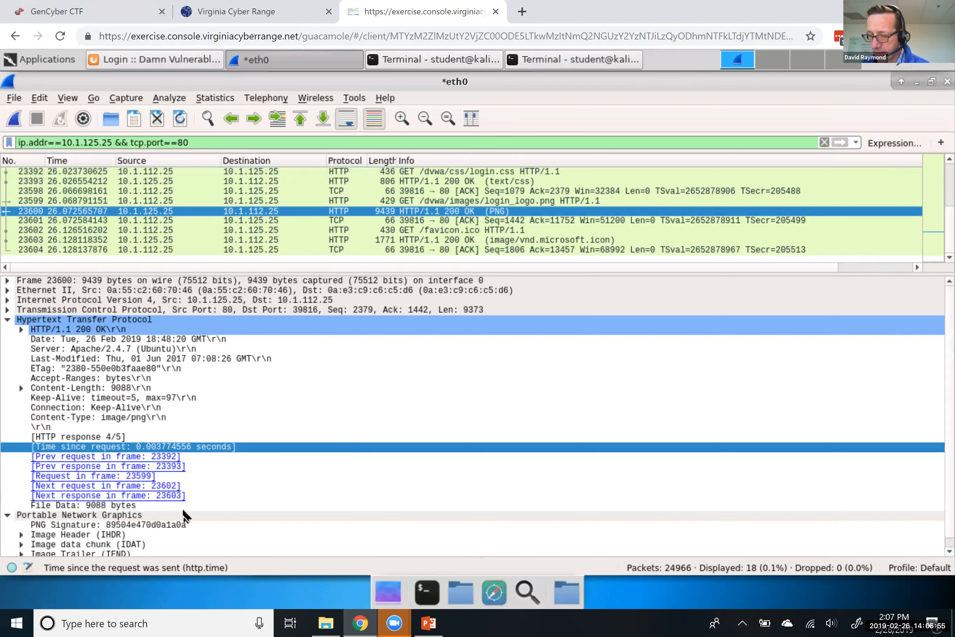
pyautogui.scroll(-1, 183, 516)
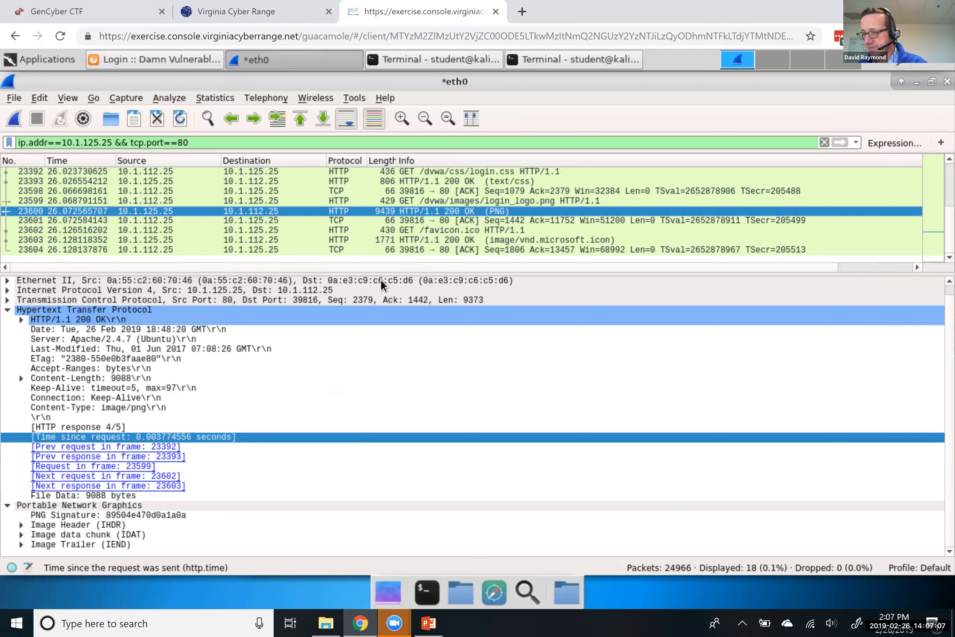
# Inspect the GET /dvwa/css/login.css request in packet 23392, toggling its Cookie values
pyautogui.click(389, 191)
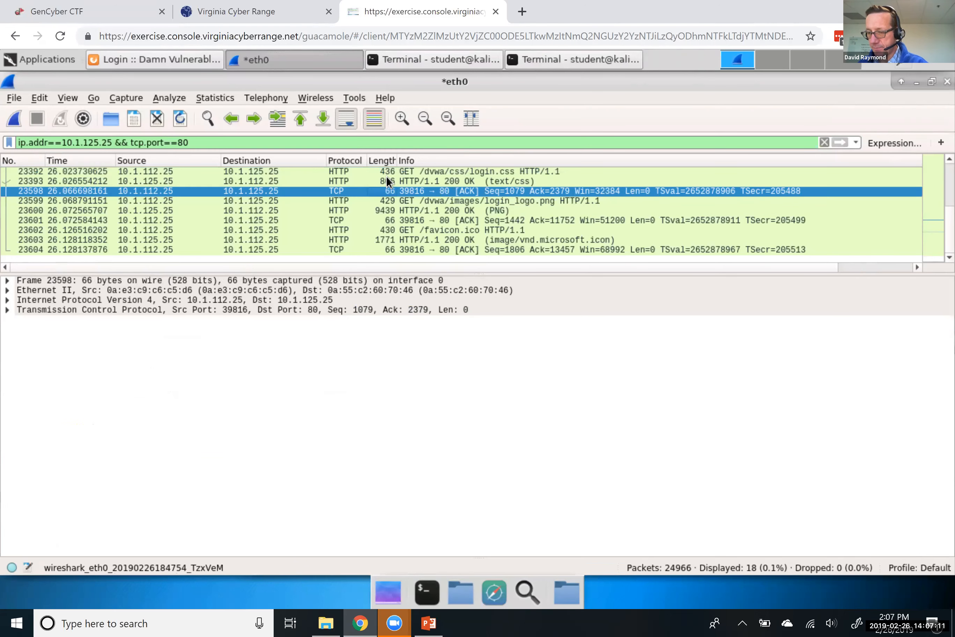
pyautogui.click(386, 176)
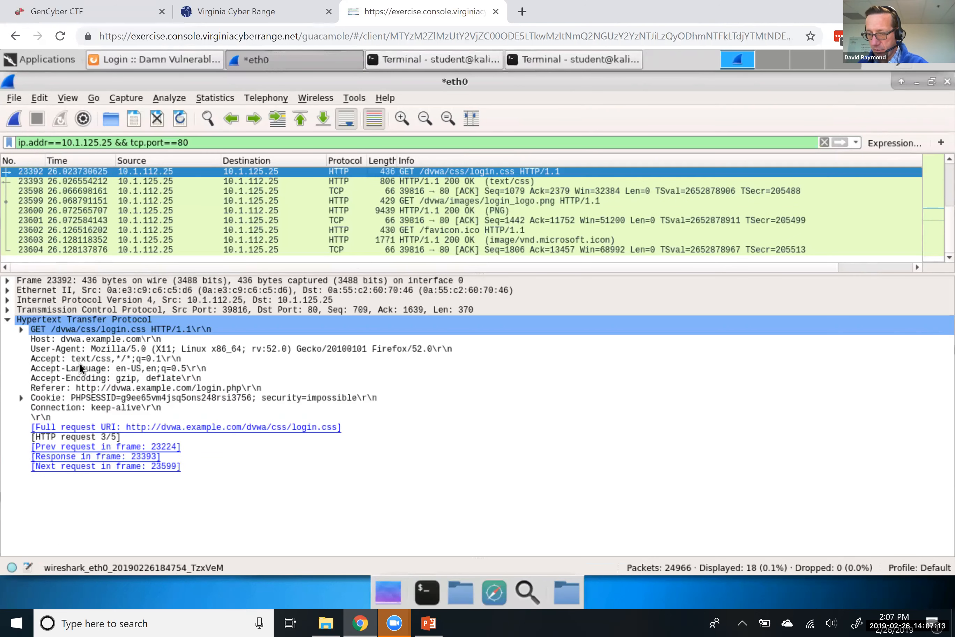
pyautogui.click(21, 398)
pyautogui.click(22, 398)
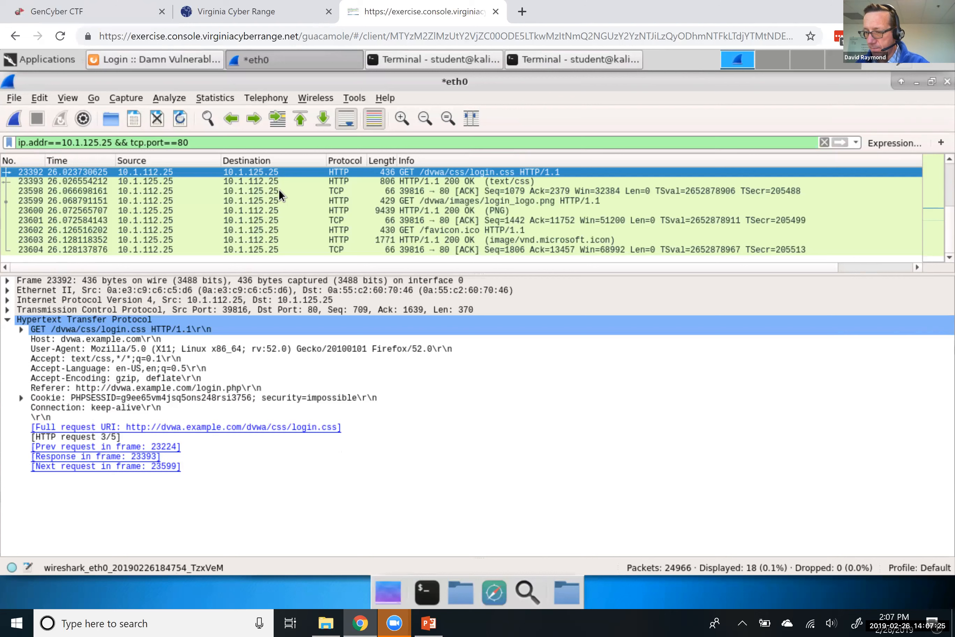
# Expand the Line-based text data of packet 23393 to read the returned CSS
pyautogui.click(279, 179)
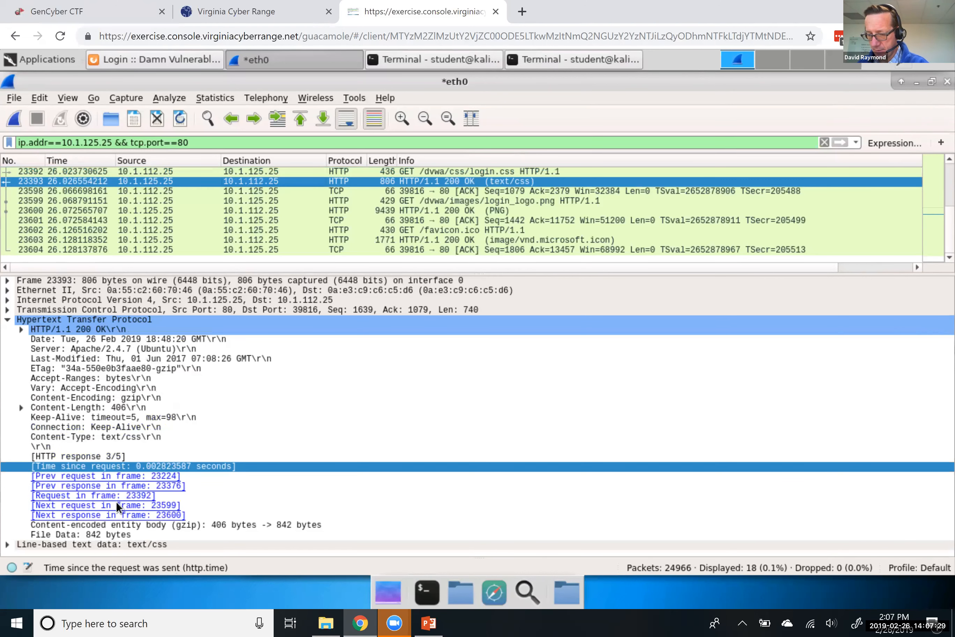
pyautogui.click(7, 545)
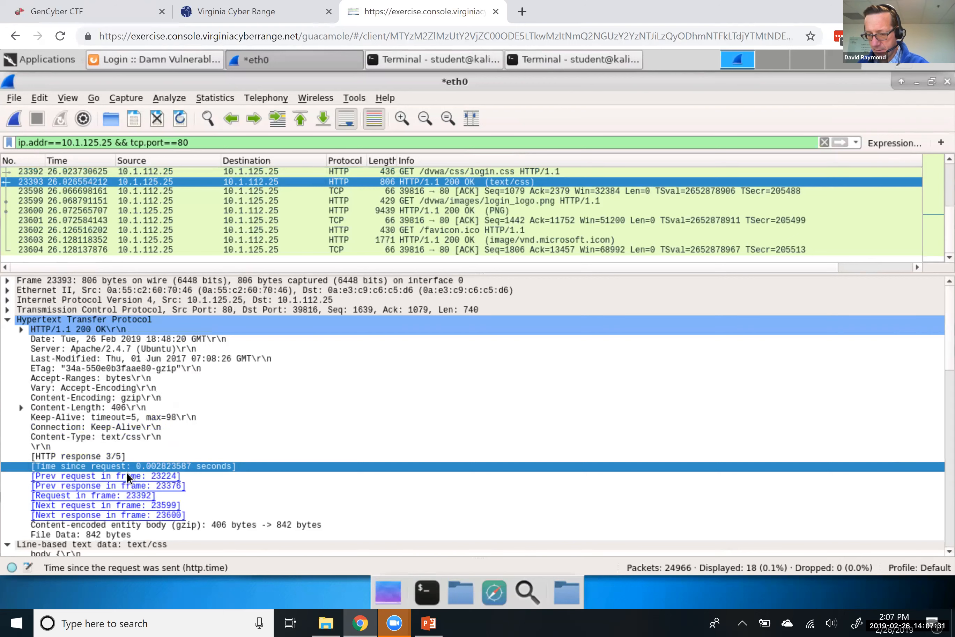
pyautogui.scroll(-10, 126, 472)
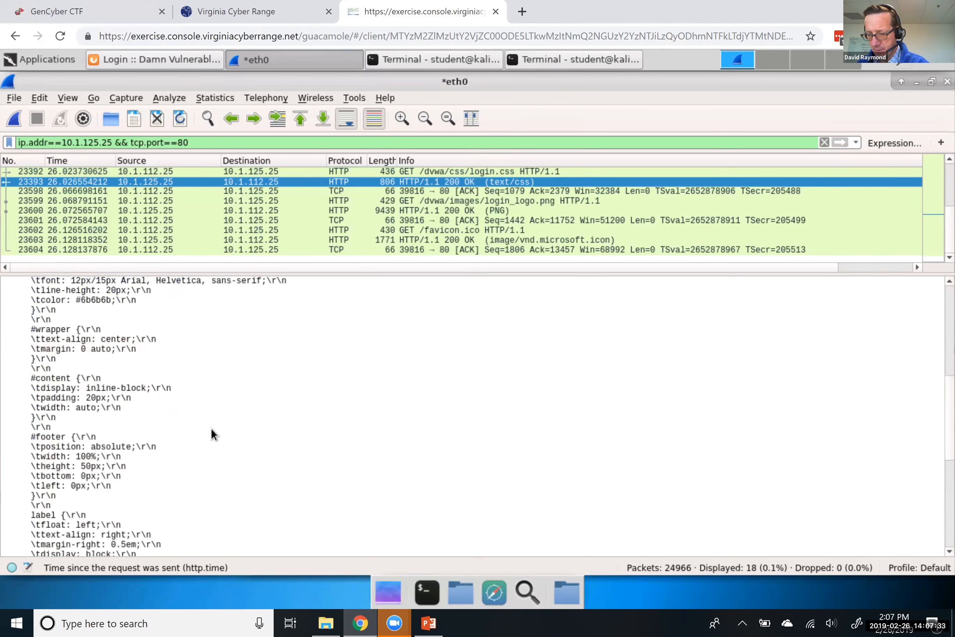
pyautogui.scroll(-10, 211, 427)
pyautogui.scroll(15, 211, 427)
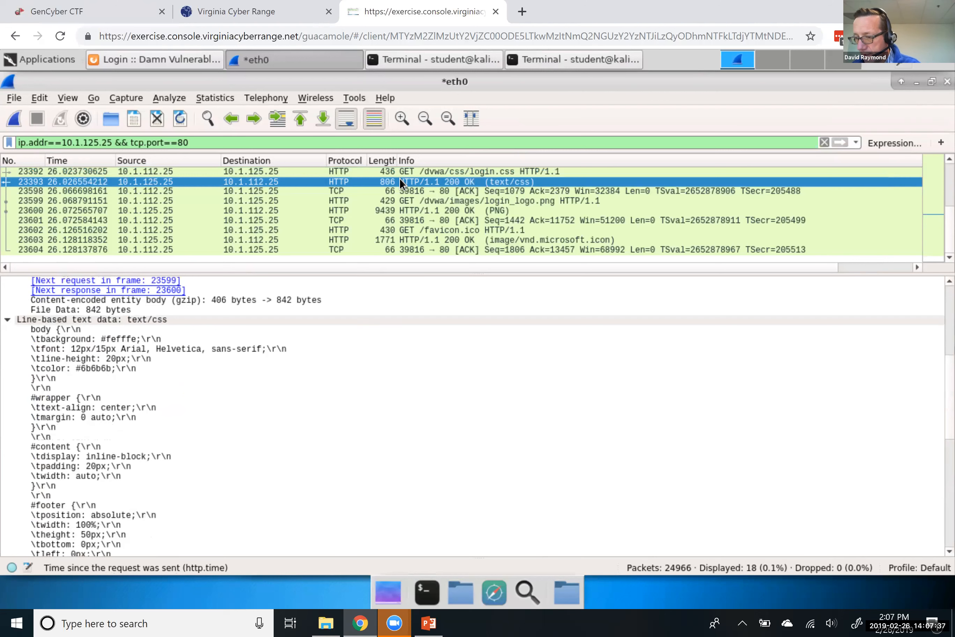
# Check the PNG response 23600 and the favicon response 23603's media type details
pyautogui.click(274, 209)
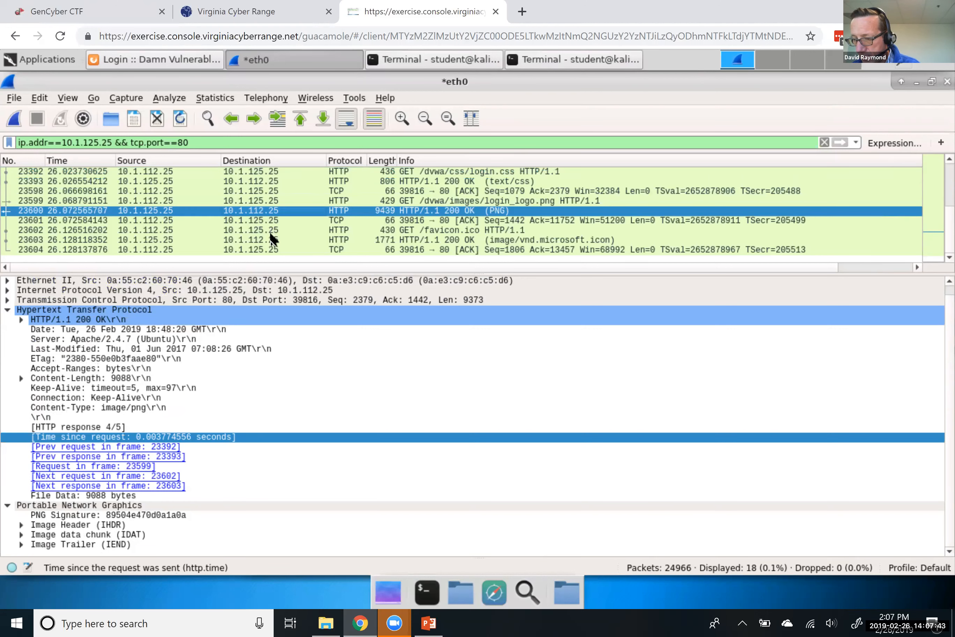
pyautogui.click(271, 239)
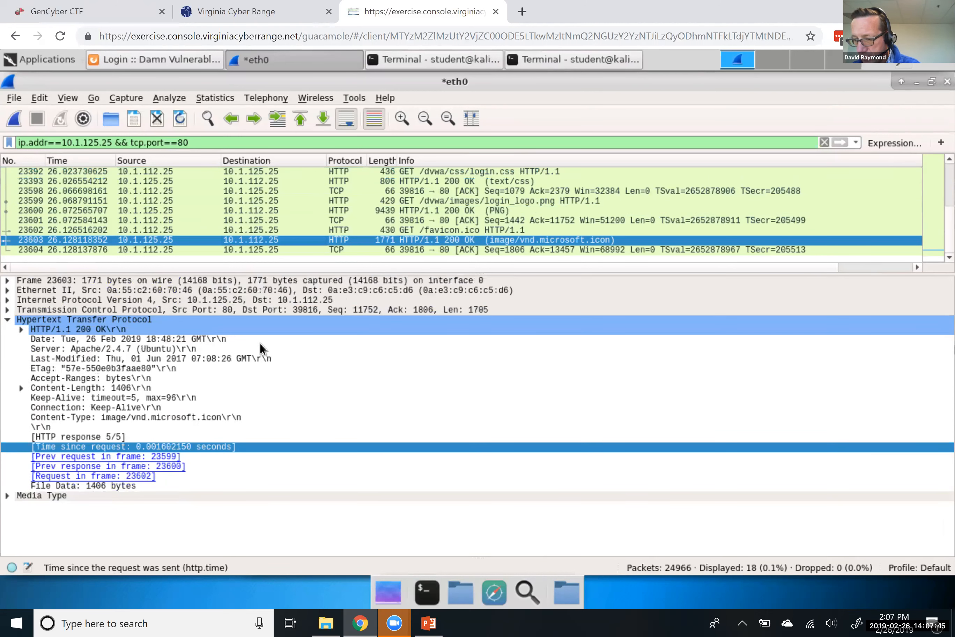
pyautogui.click(7, 495)
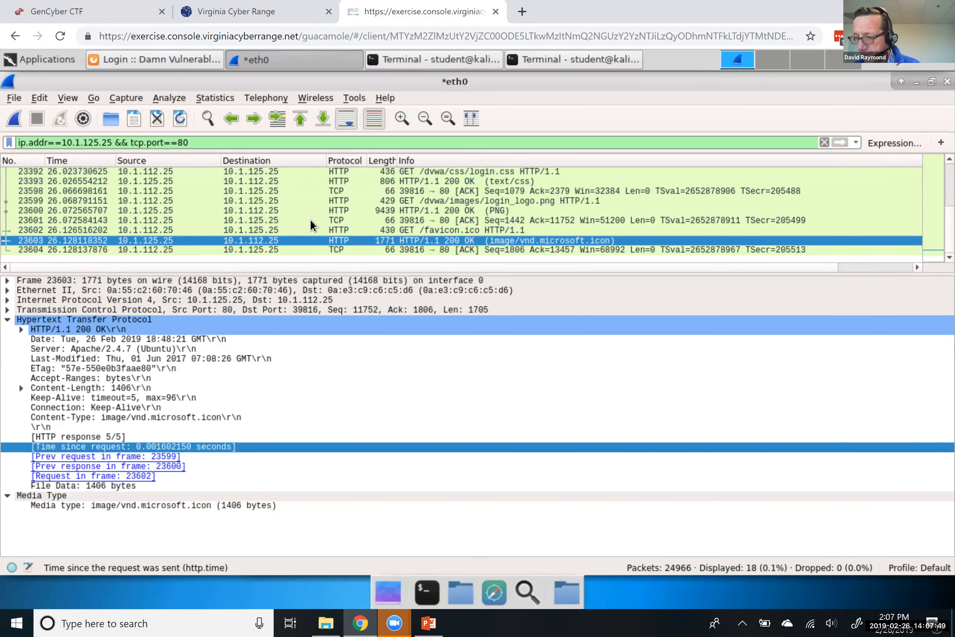
pyautogui.scroll(1, 311, 224)
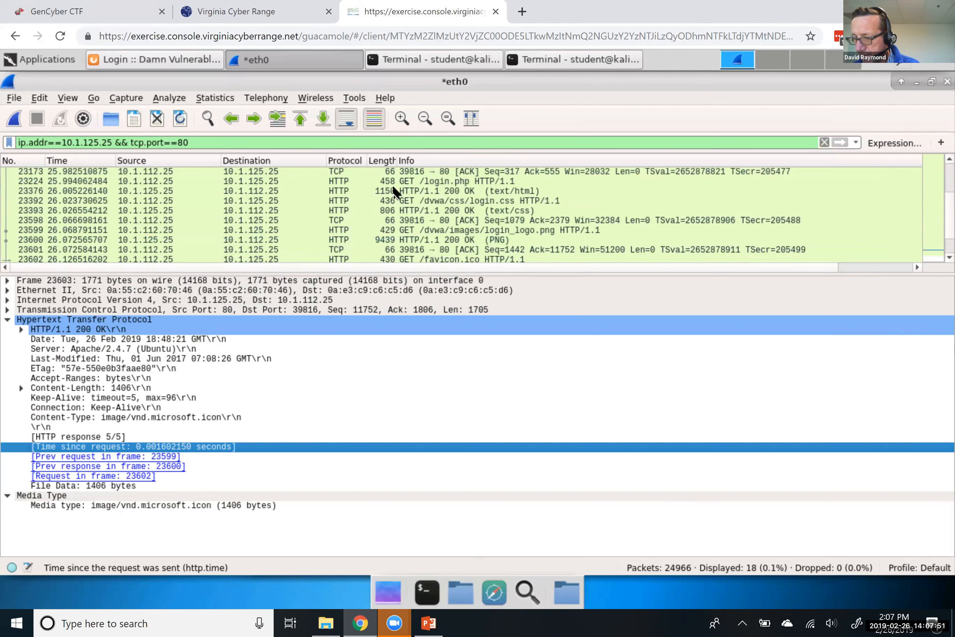
# Show the gzip-decoded 1523-byte HTML body of login page response 23376
pyautogui.click(394, 192)
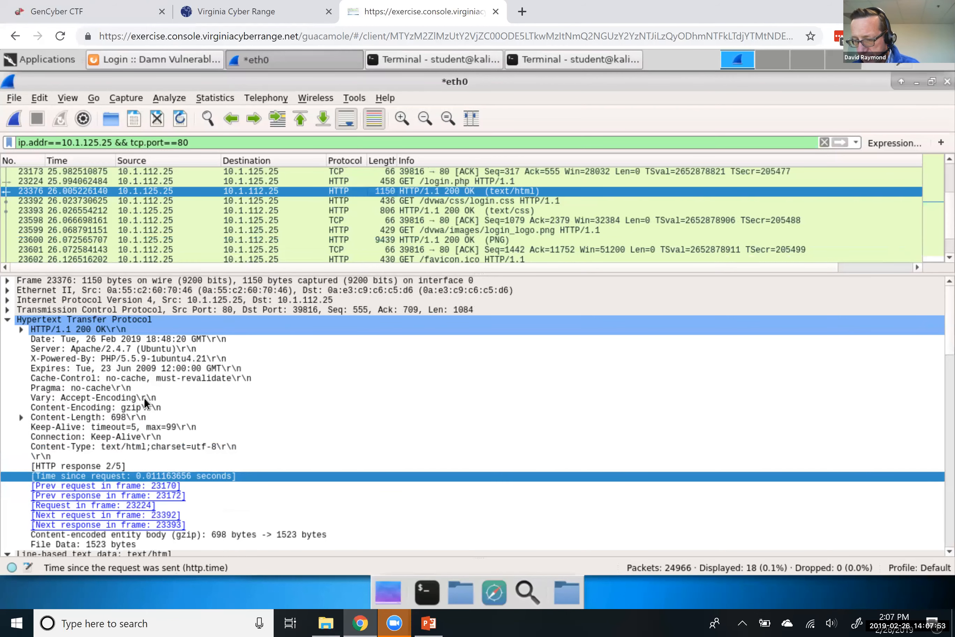
pyautogui.scroll(-13, 10, 464)
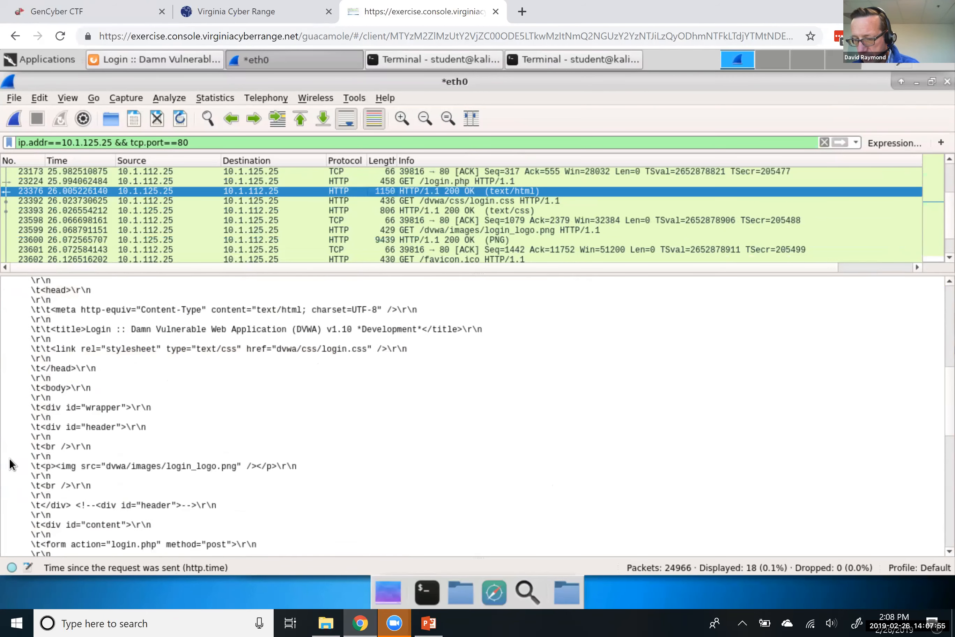
pyautogui.scroll(3, 9, 464)
pyautogui.scroll(3, 10, 464)
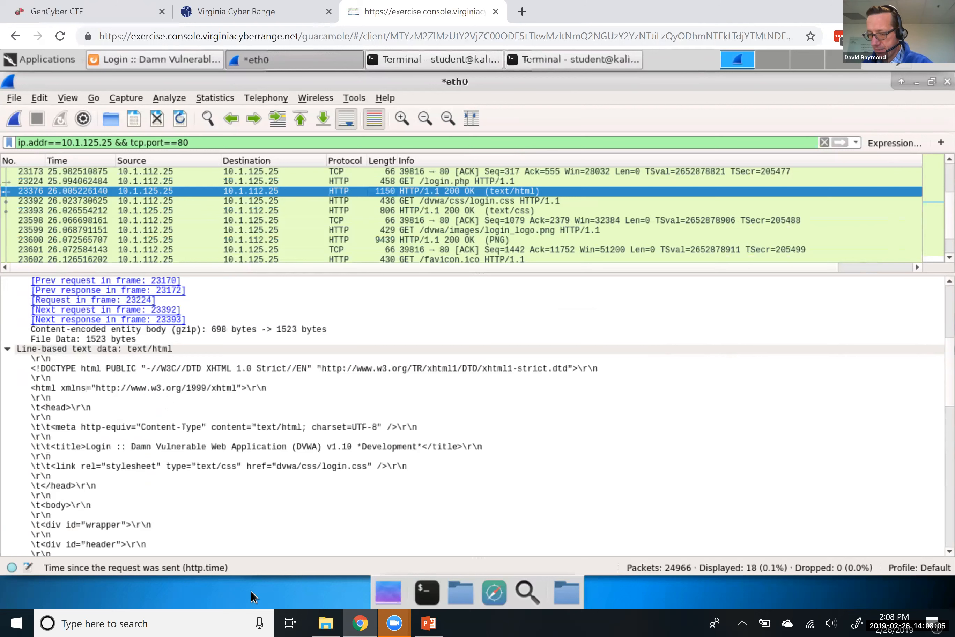
# View login.php's source via Firefox's Developer > Page Source, then return to the *eth0 capture
pyautogui.click(916, 82)
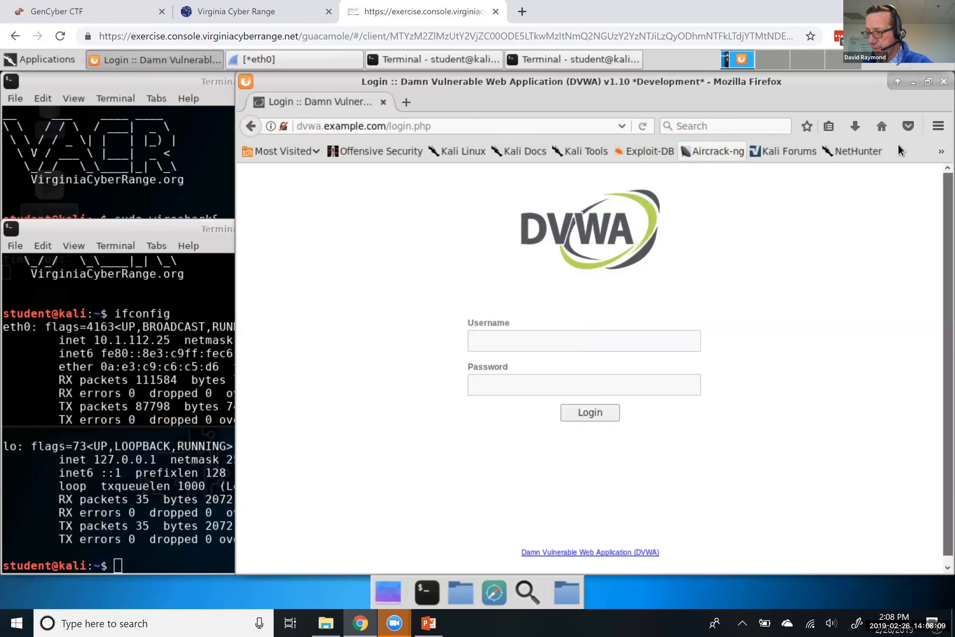
pyautogui.click(938, 126)
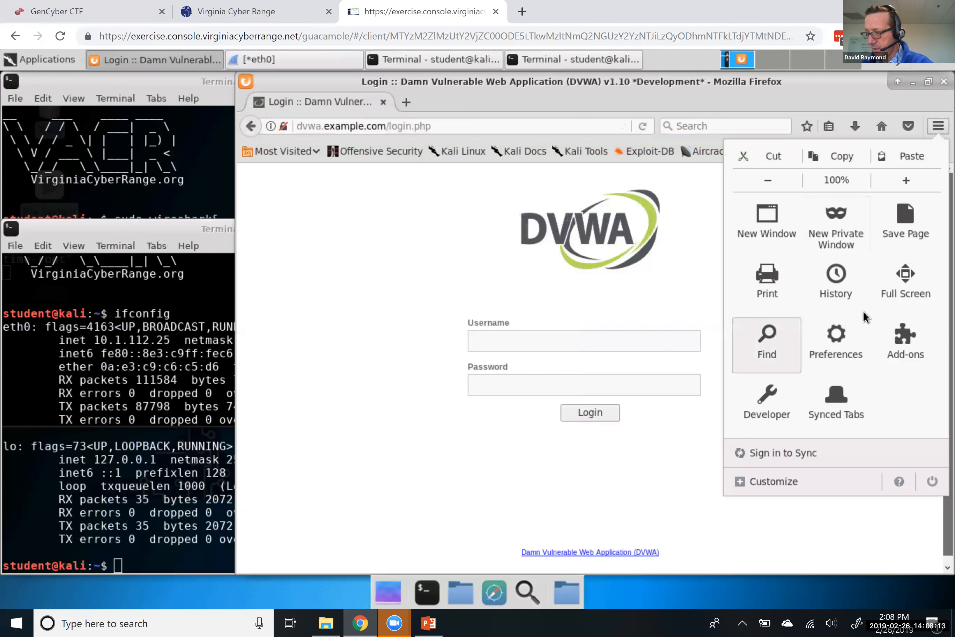
pyautogui.click(771, 401)
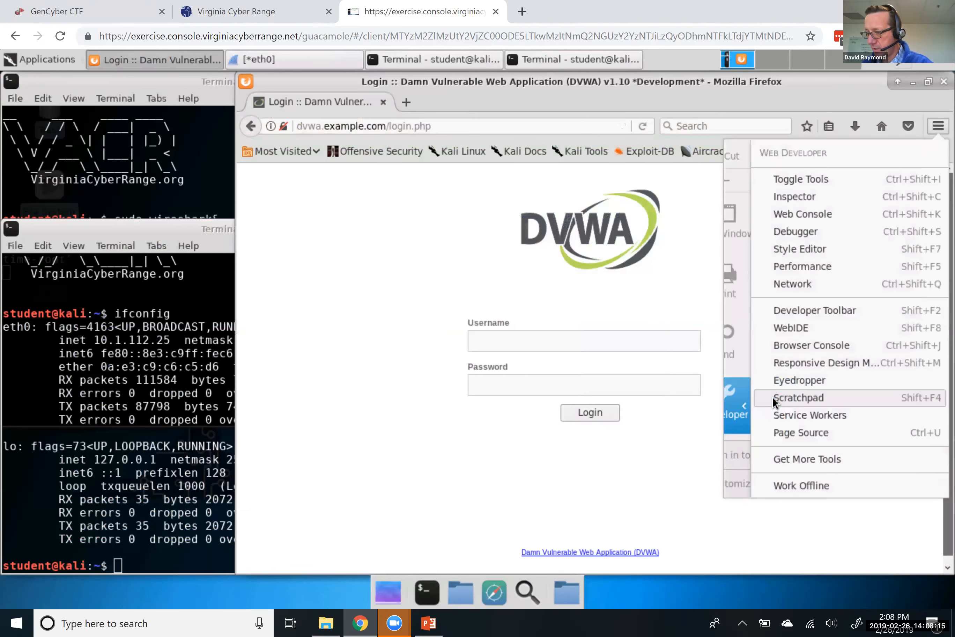
pyautogui.click(778, 433)
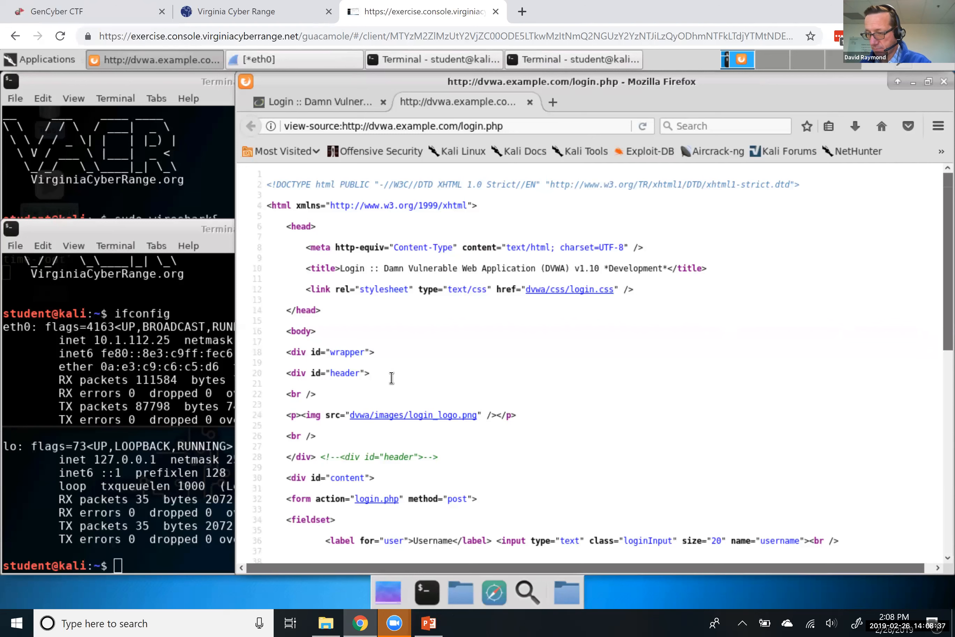
pyautogui.moveTo(705, 79); pyautogui.dragTo(668, 107)
pyautogui.click(314, 61)
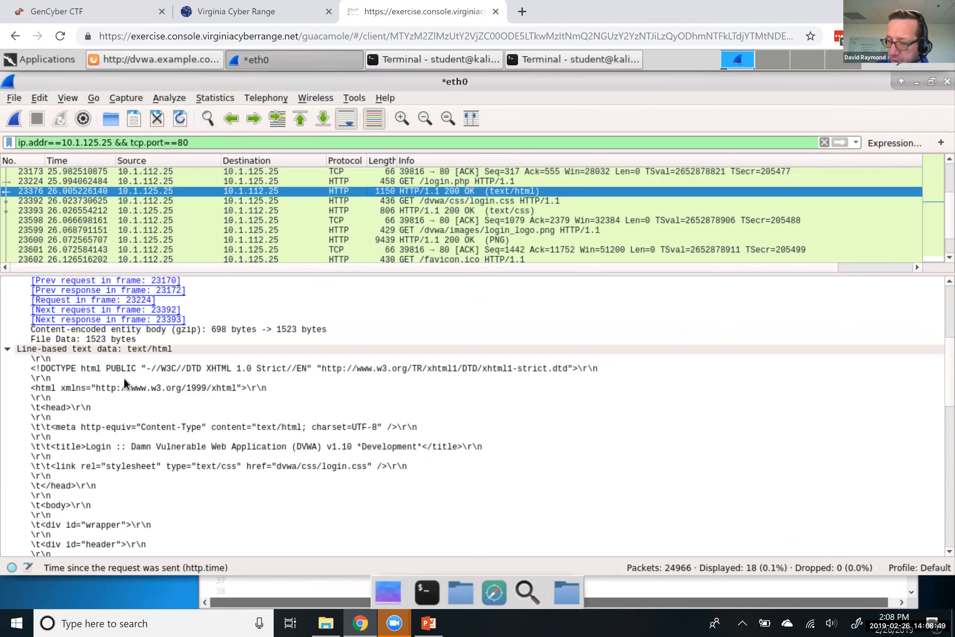
# Step through the DOCTYPE, <html> and head lines of the HTML body, then bring up PowerPoint slide 14
pyautogui.click(41, 367)
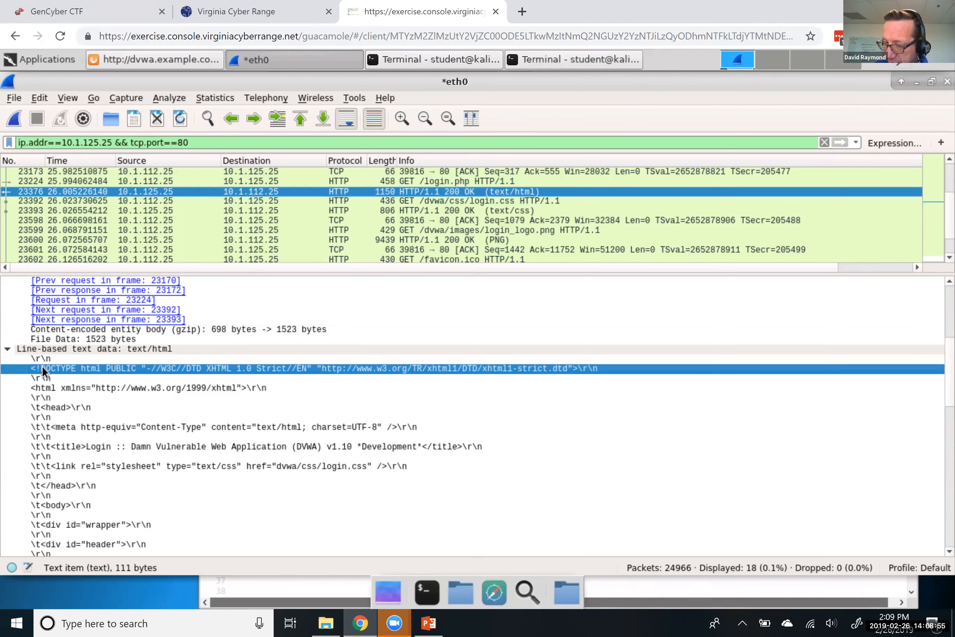
pyautogui.press('Down')
pyautogui.press('Down')
pyautogui.press('Up')
pyautogui.press('Up')
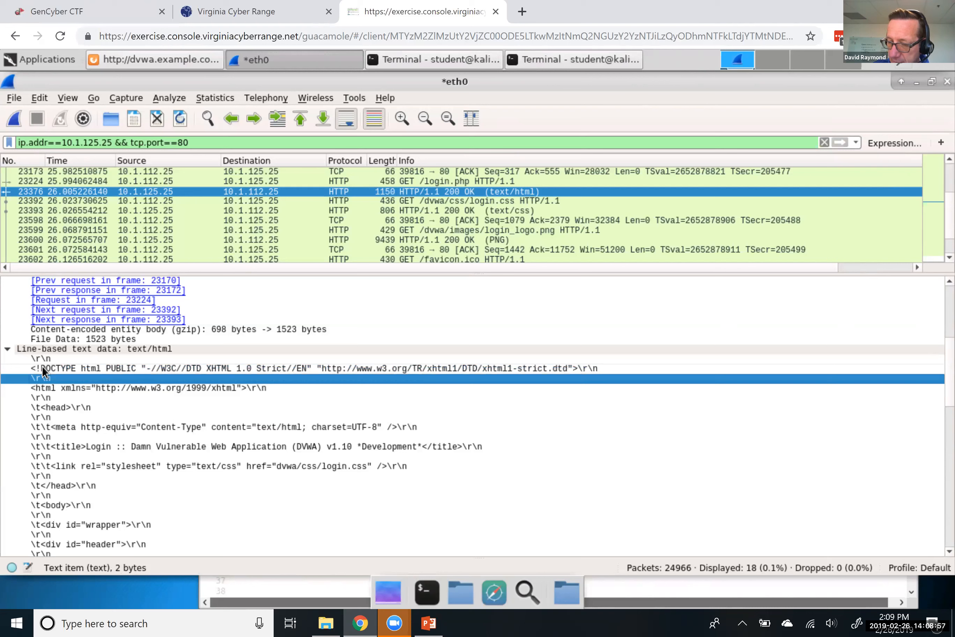
pyautogui.press('Down')
pyautogui.press('Down')
pyautogui.press('Down')
pyautogui.press('Down')
pyautogui.press('Down')
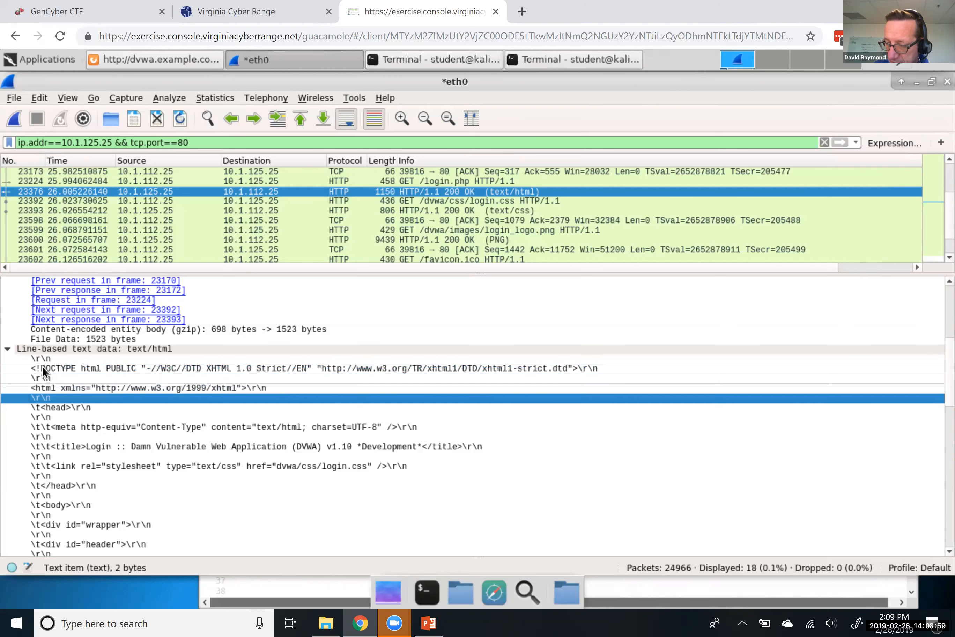
pyautogui.press('Down')
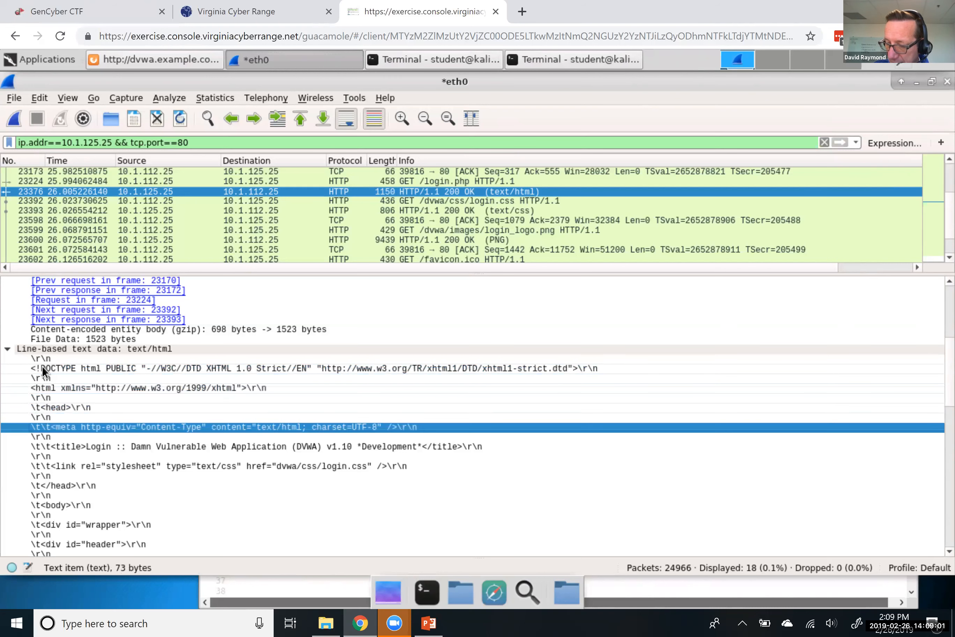
pyautogui.press('Up')
pyautogui.press('Up')
pyautogui.press('Up')
pyautogui.press('Up')
pyautogui.press('Up')
pyautogui.press('Up')
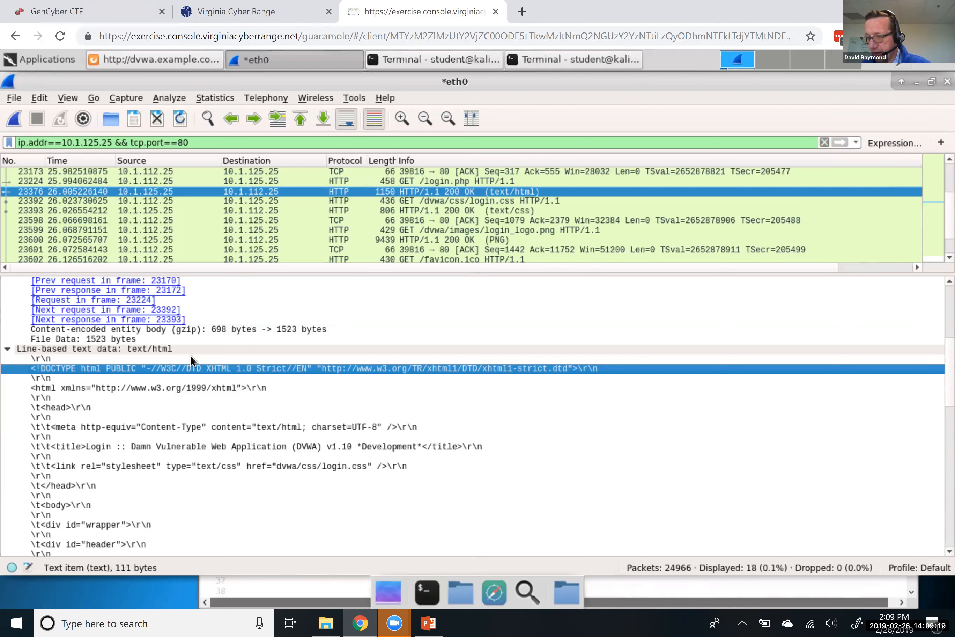
pyautogui.click(88, 358)
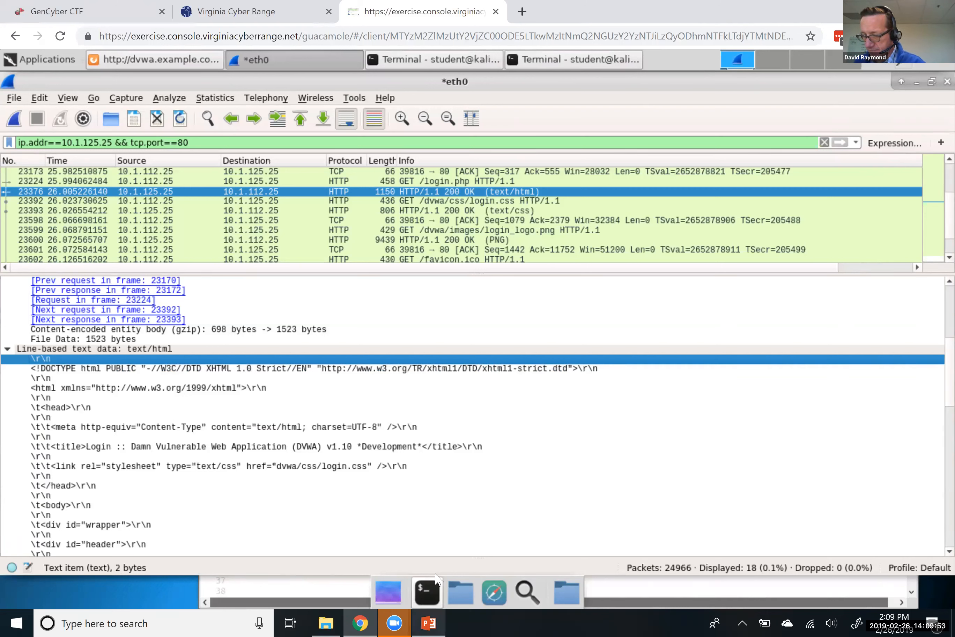
pyautogui.click(429, 623)
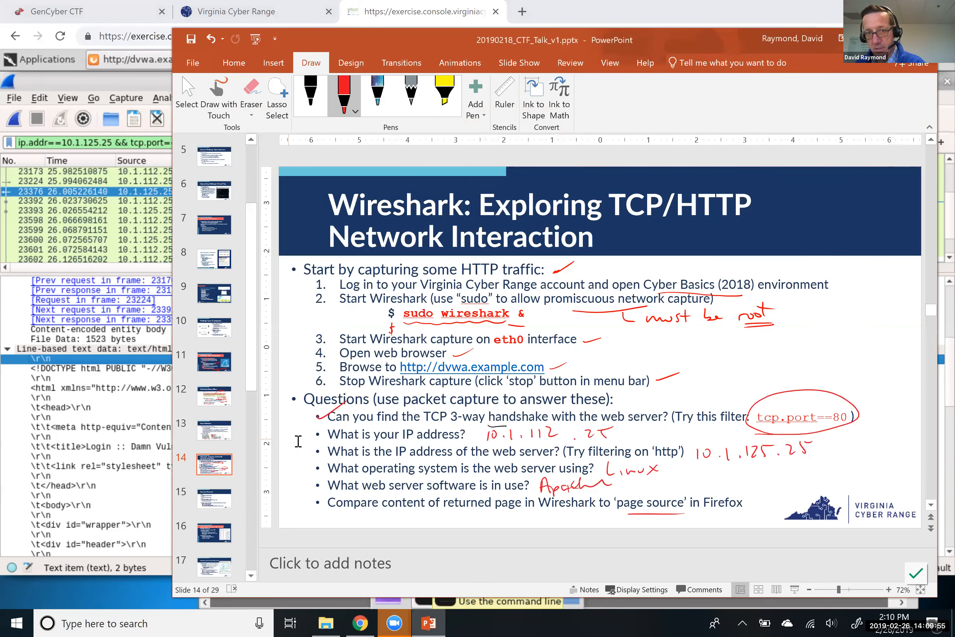